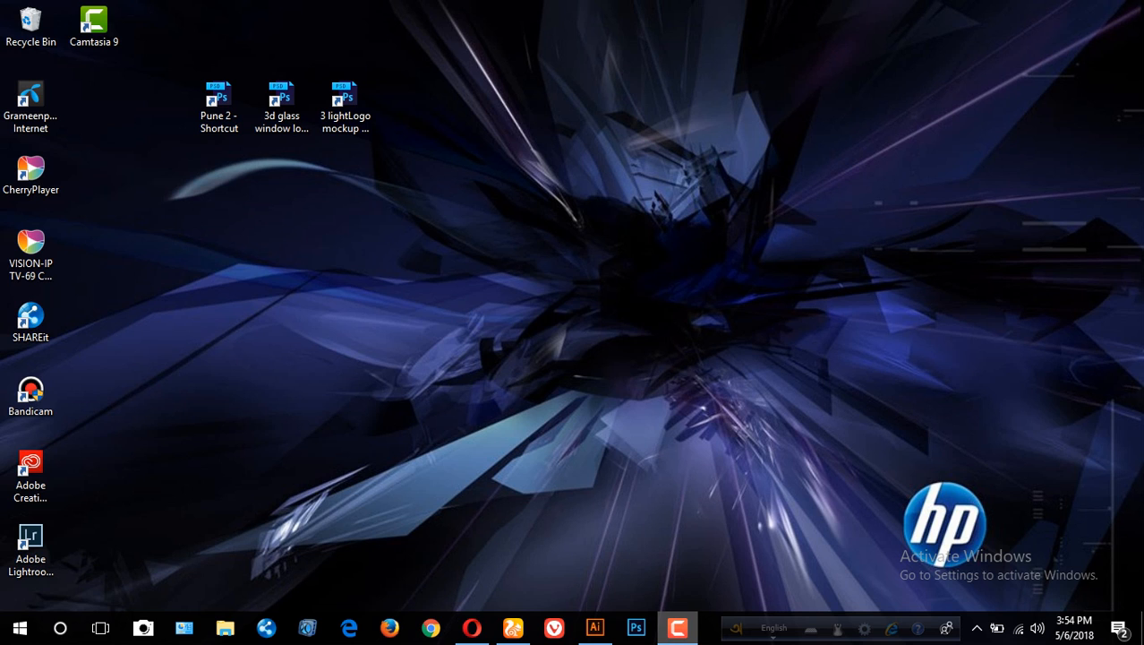
pyautogui.moveTo(677, 627)
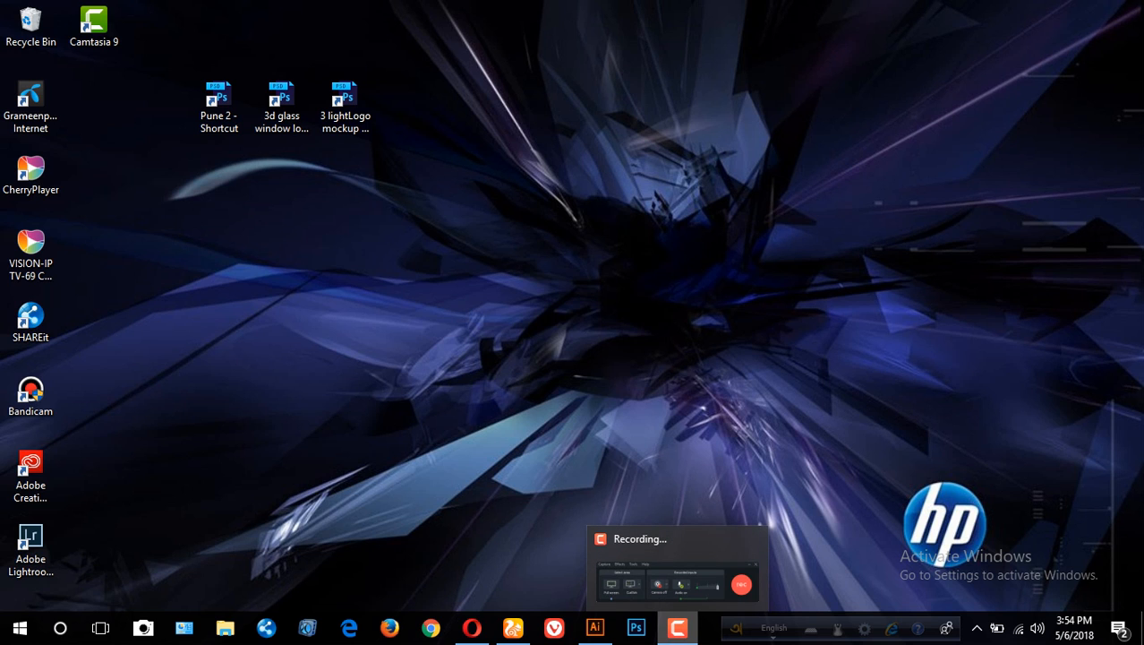
pyautogui.click(677, 628)
pyautogui.click(677, 627)
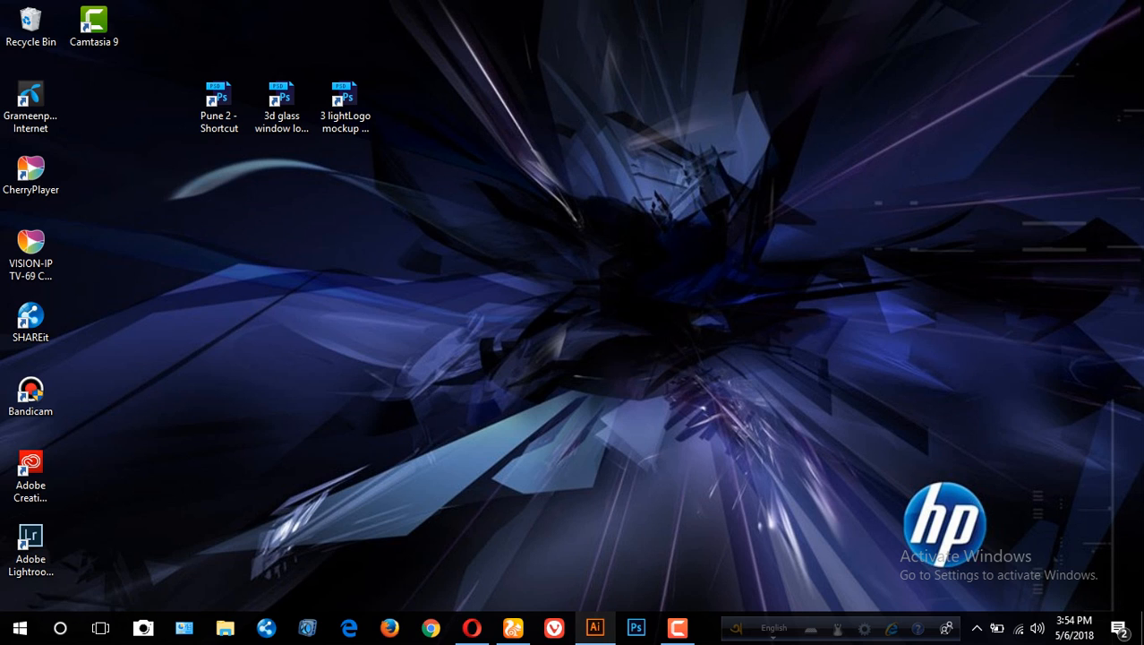
# - Switch to Illustrator, create a new 1440 by 1024 pt document, and maximize the program window
pyautogui.moveTo(595, 627)
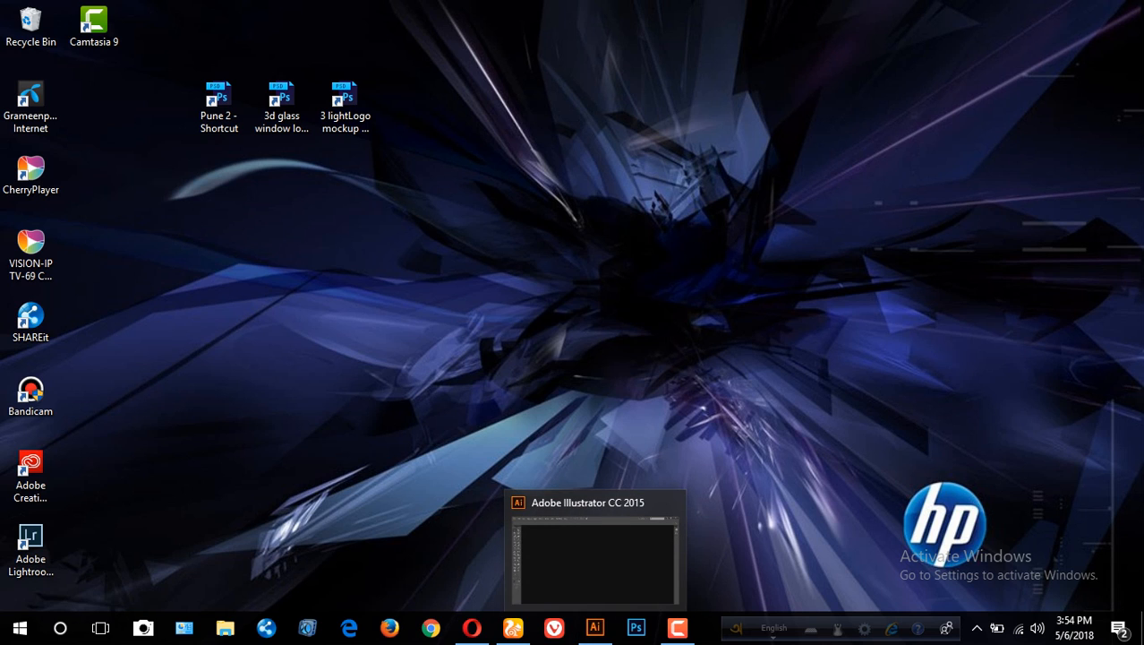
pyautogui.click(595, 555)
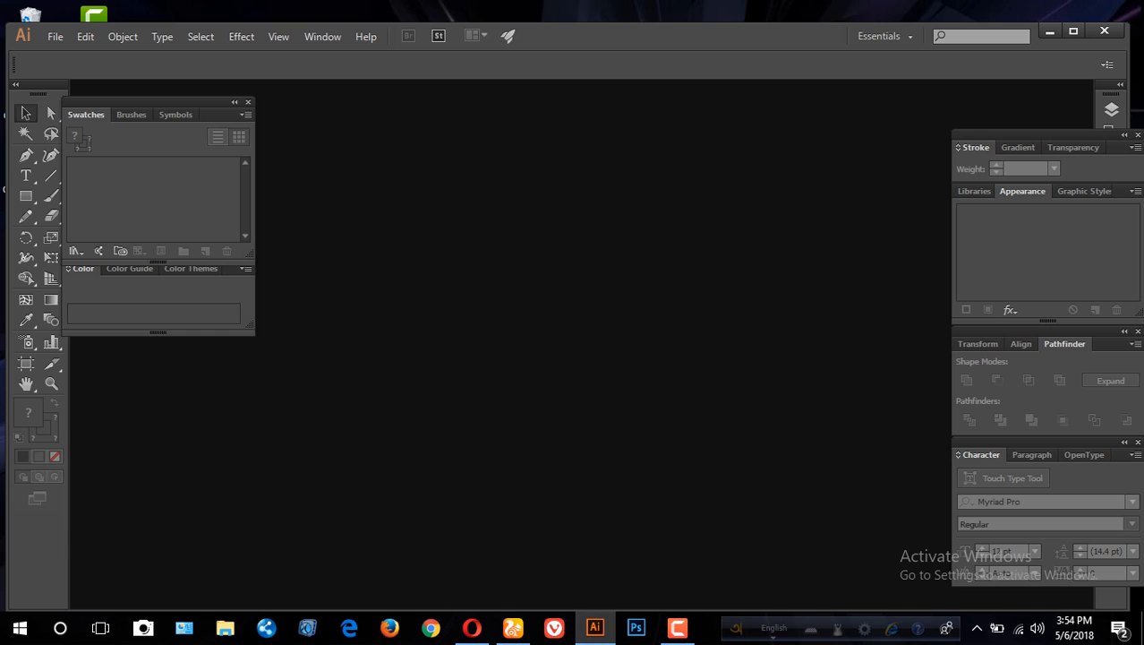
pyautogui.click(55, 36)
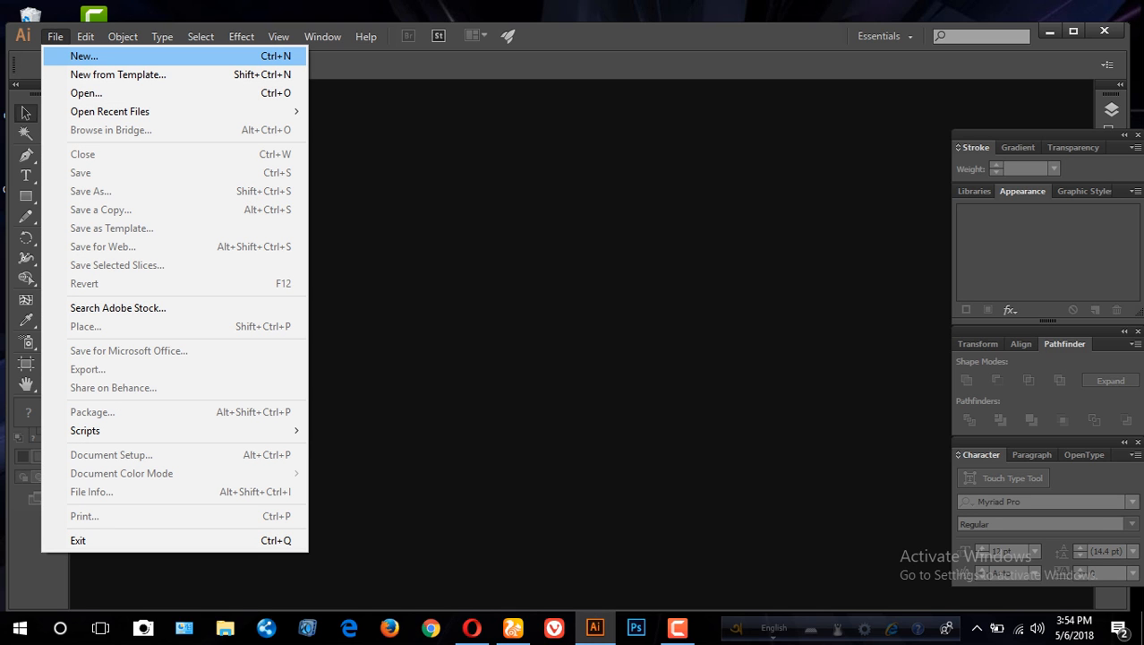
pyautogui.click(84, 55)
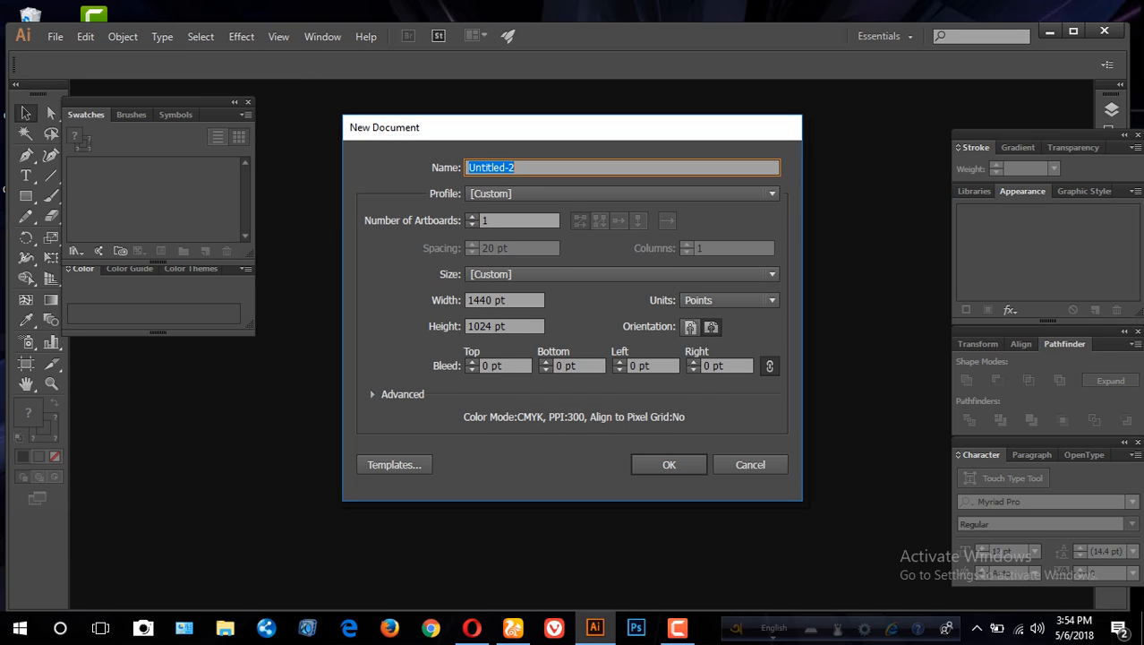
pyautogui.moveTo(509, 301); pyautogui.dragTo(464, 301)
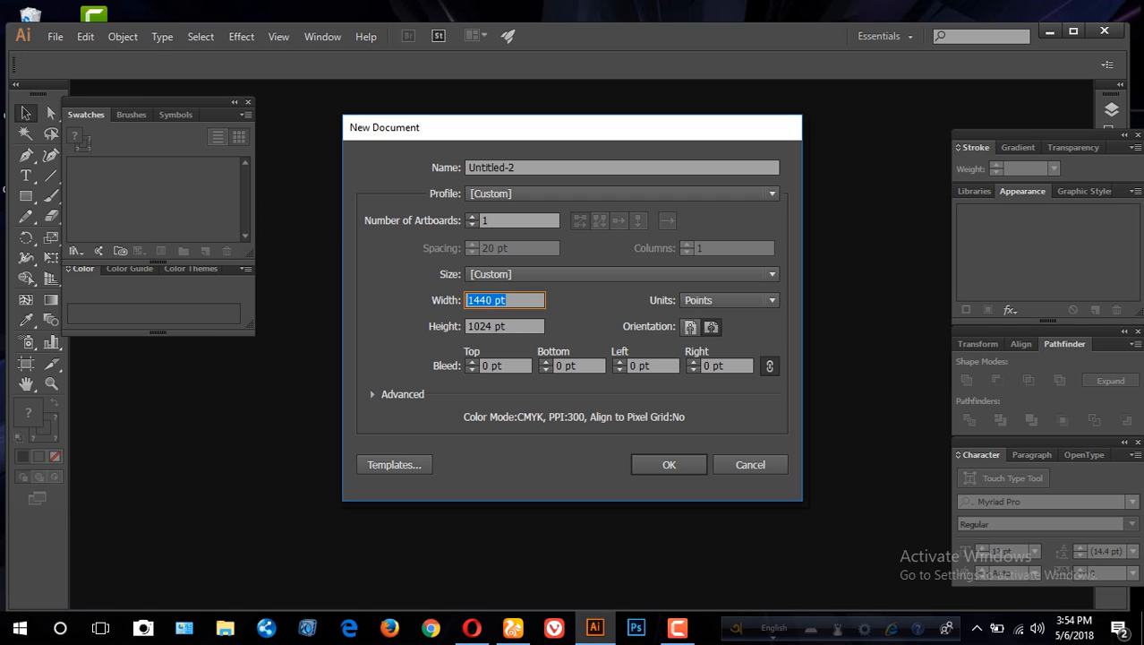
pyautogui.click(510, 326)
pyautogui.click(511, 301)
pyautogui.press('Return')
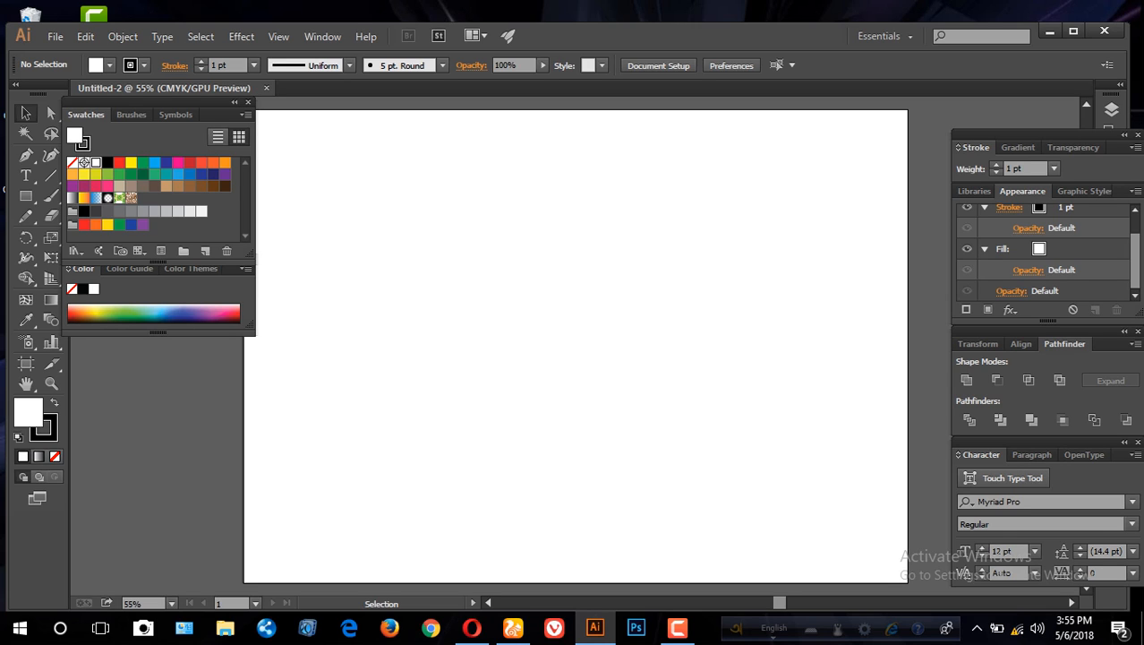
pyautogui.moveTo(576, 30); pyautogui.dragTo(577, 12)
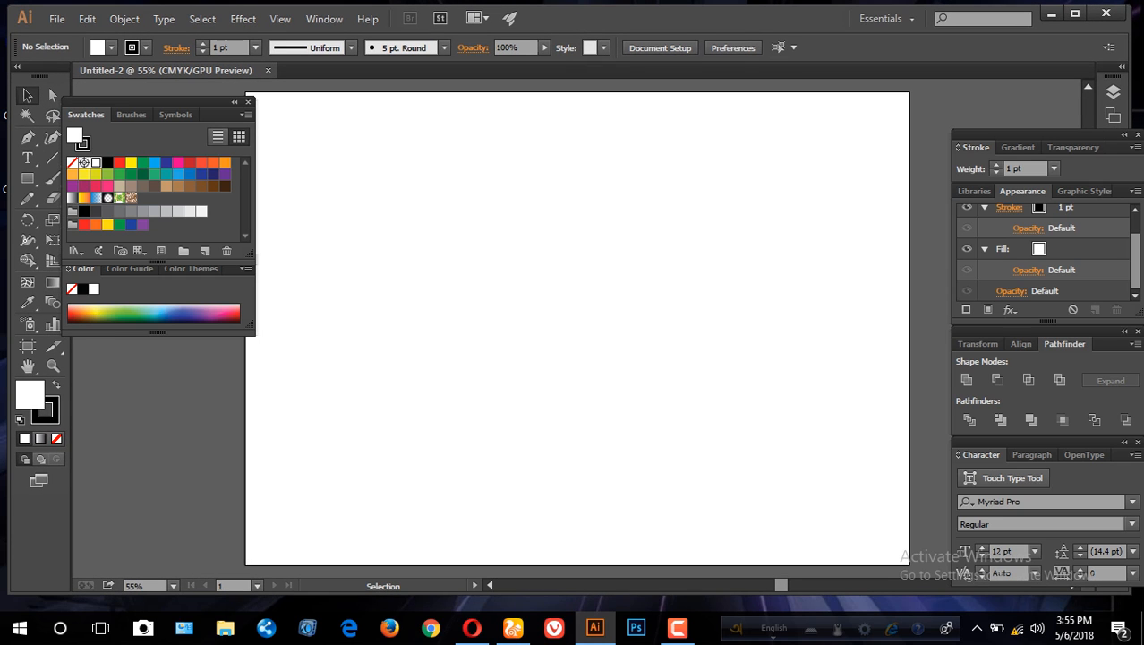
pyautogui.click(1076, 14)
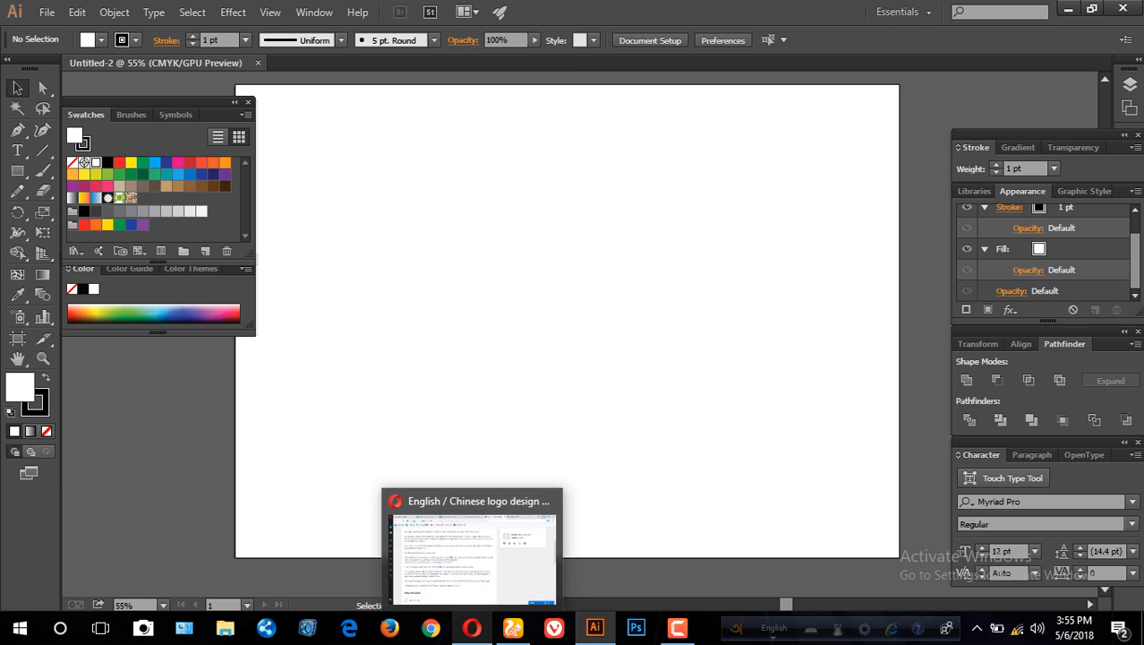
# - Switch to the Opera browser and copy the Chinese character 睿 from the logo contest's requirements
pyautogui.click(472, 628)
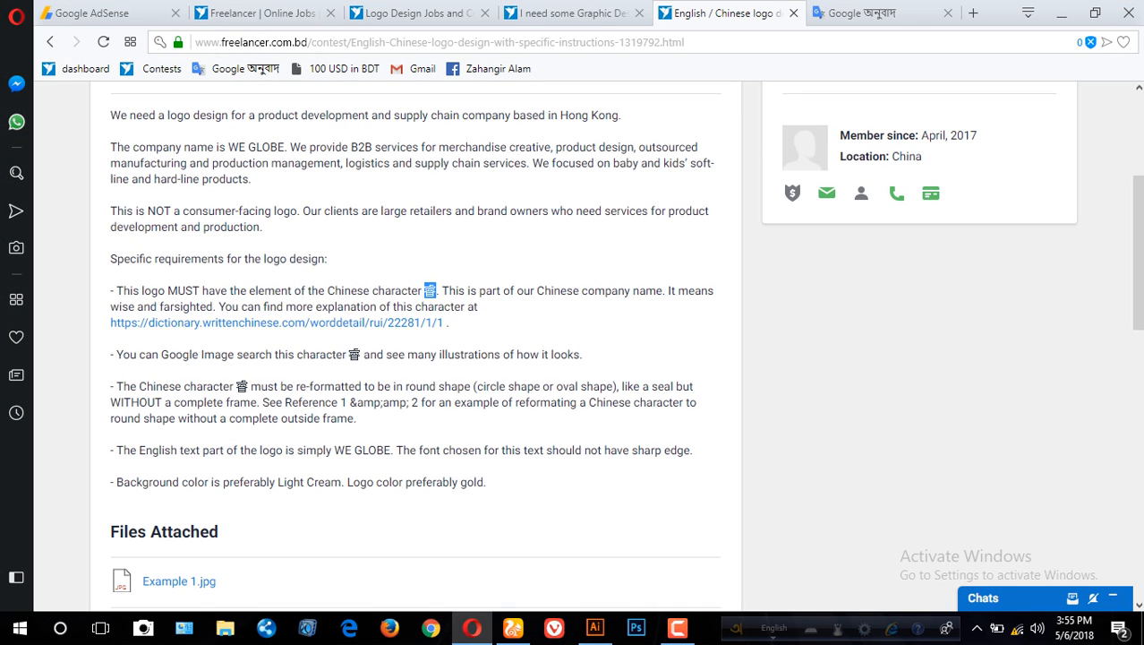
pyautogui.click(437, 292)
pyautogui.moveTo(346, 355); pyautogui.dragTo(359, 355)
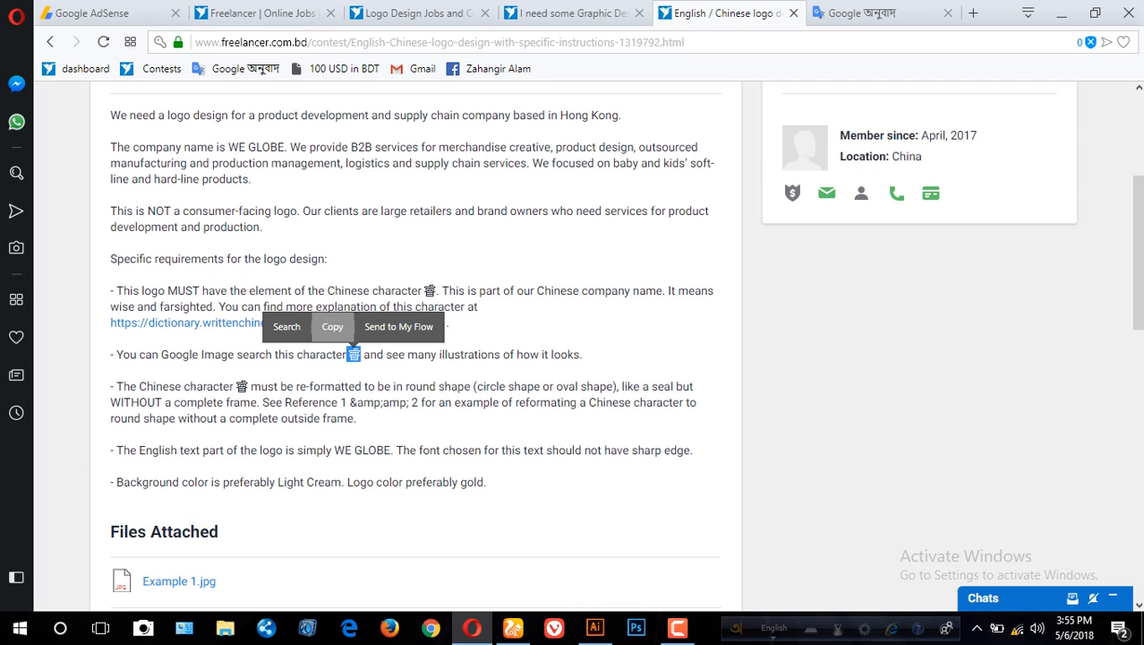
pyautogui.click(332, 327)
# - Return to Illustrator and add the copied character 睿 as 72 pt text in the artboard's upper middle
pyautogui.click(594, 628)
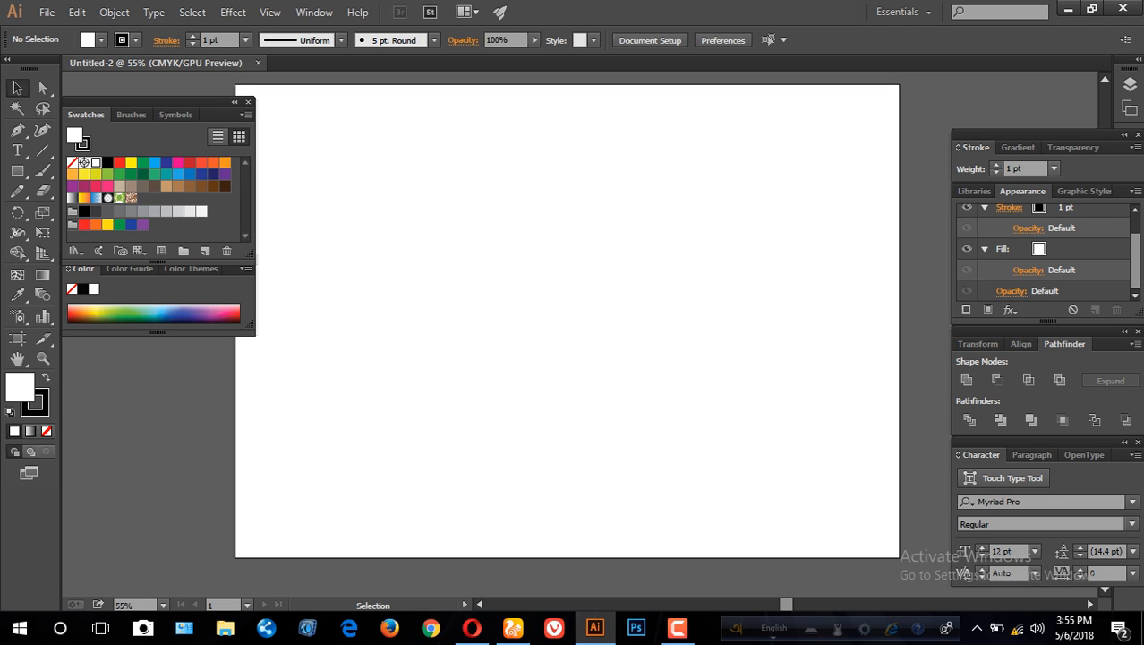
pyautogui.click(17, 151)
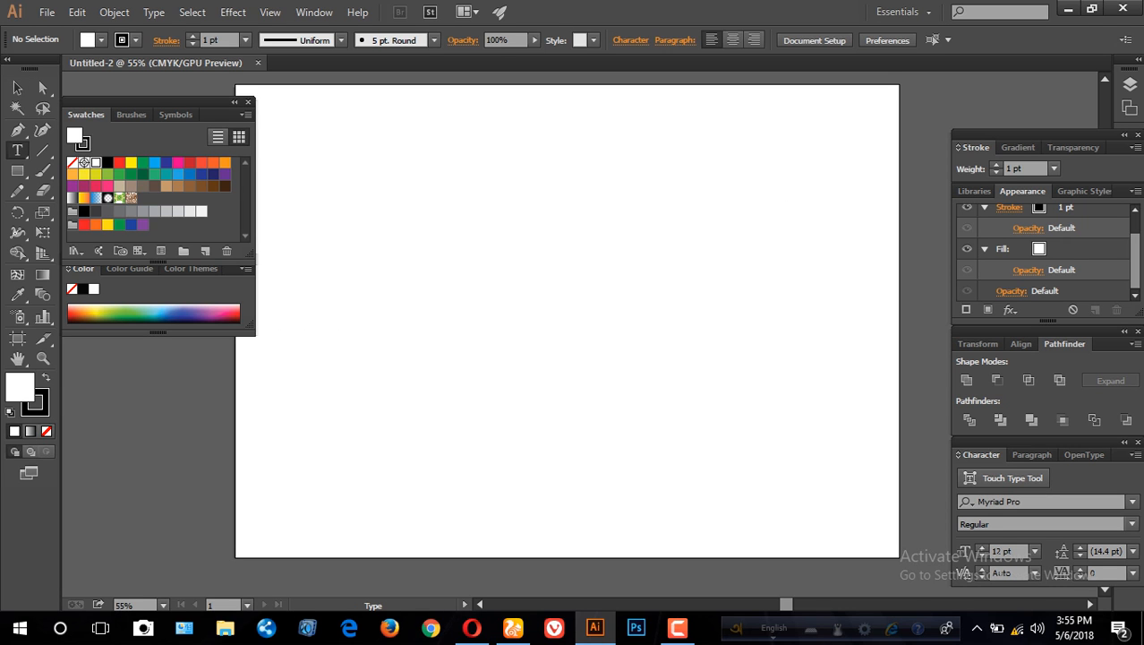
pyautogui.click(515, 226)
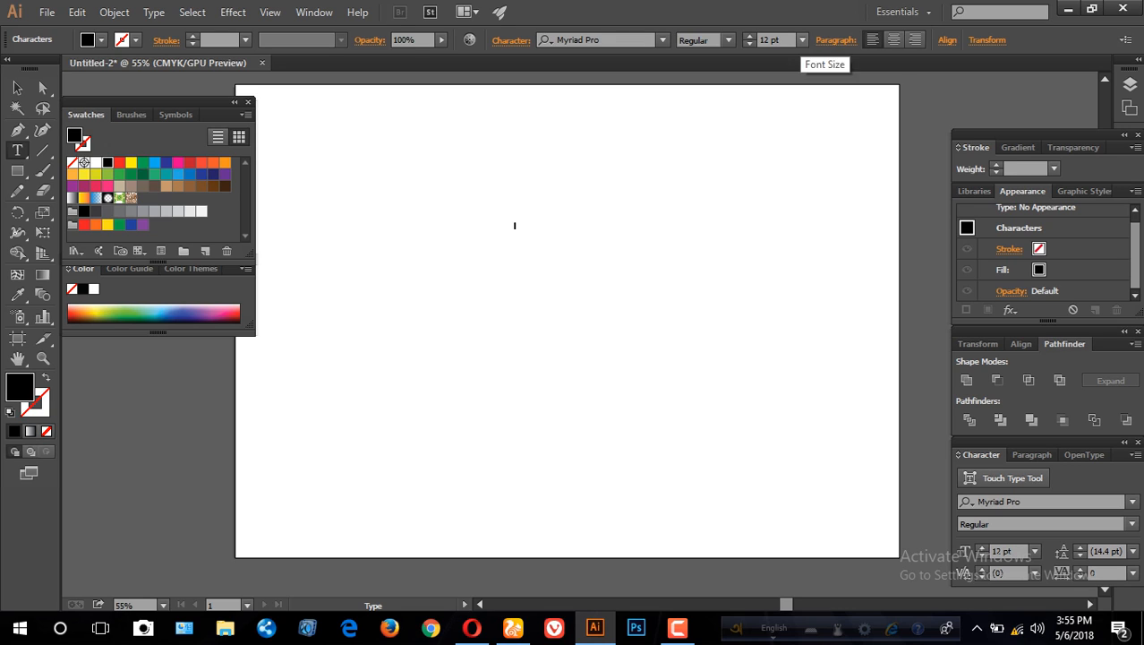
pyautogui.click(802, 39)
pyautogui.click(825, 339)
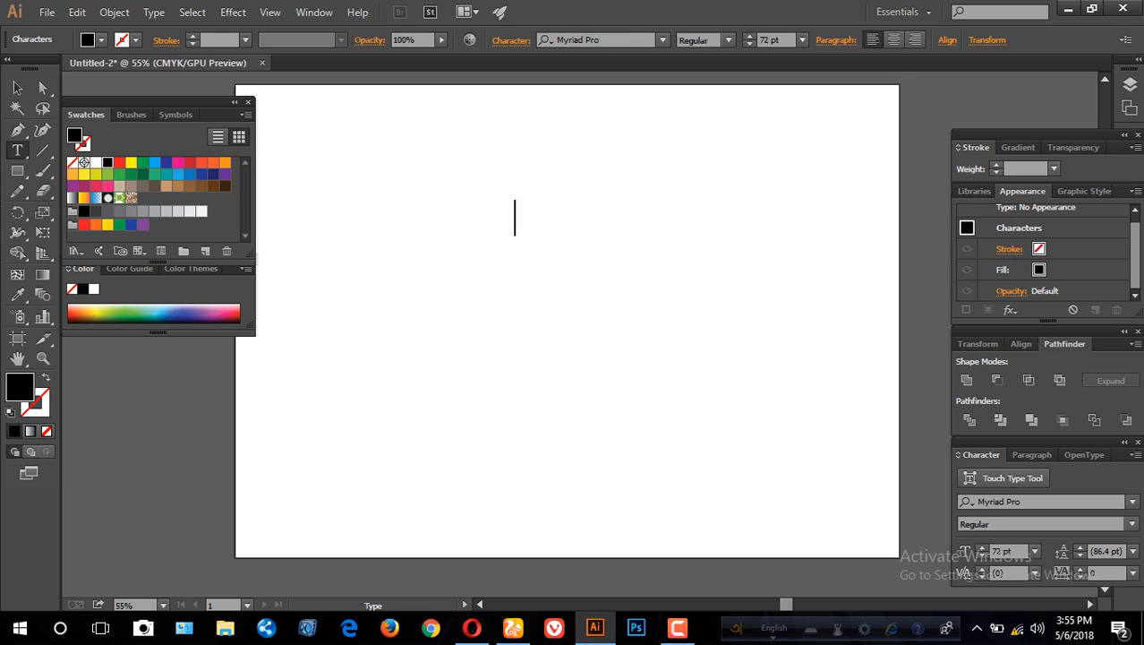
pyautogui.write('睿')
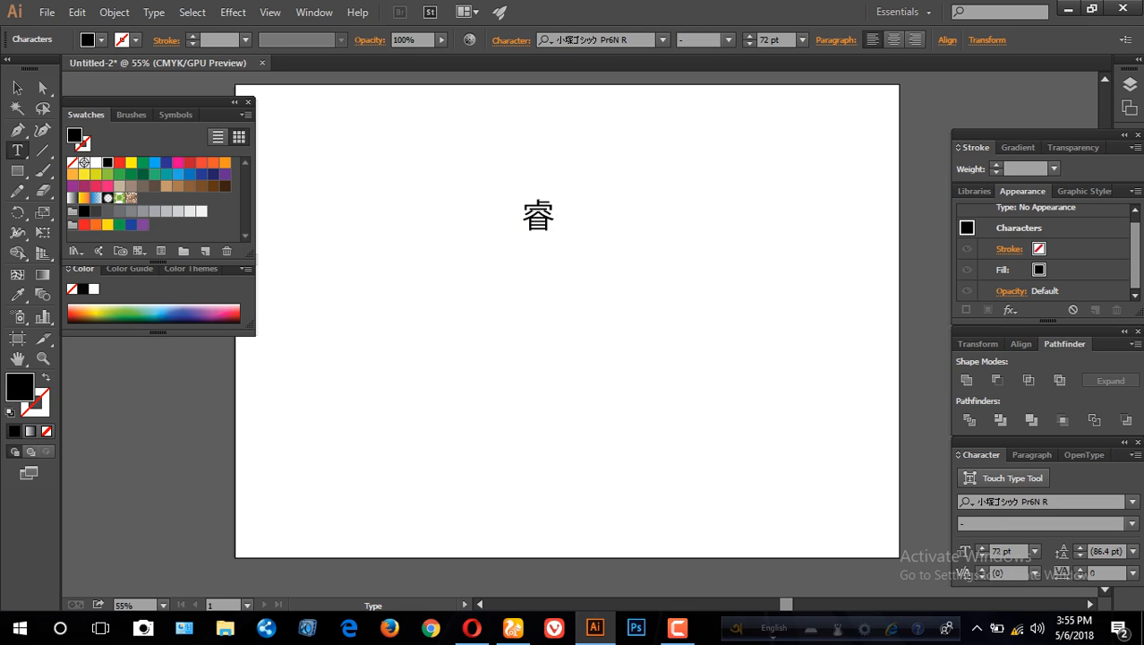
pyautogui.click(17, 88)
pyautogui.click(420, 250)
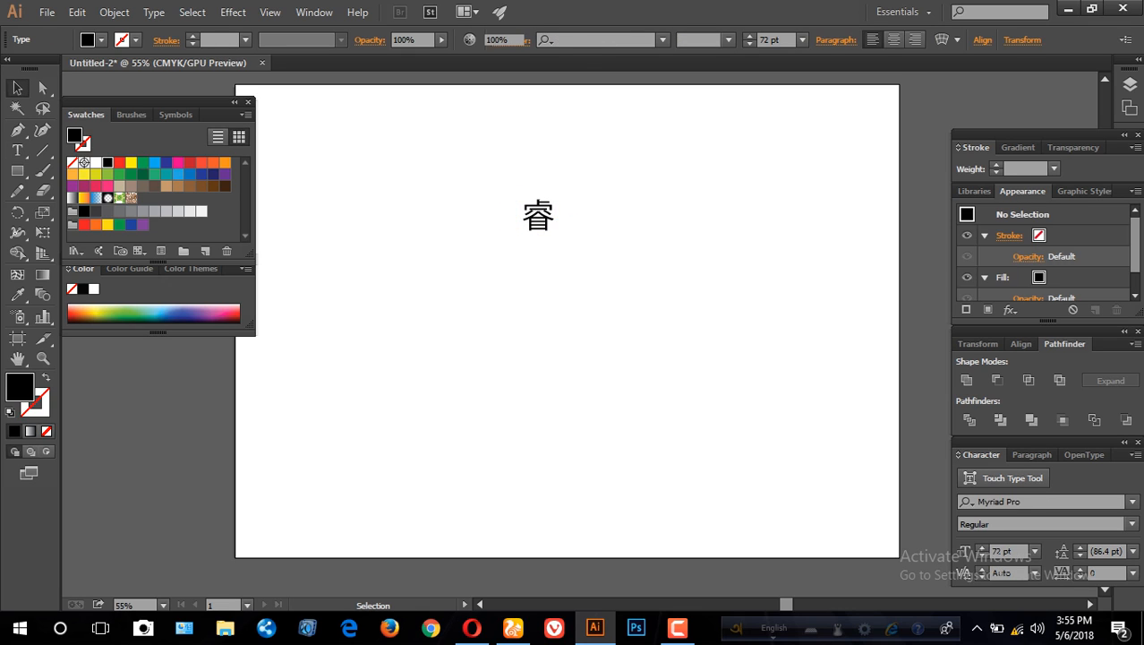
# - Scale the character text up to about 194 pt and move it slightly lower on the artboard
pyautogui.click(526, 220)
pyautogui.moveTo(557, 238); pyautogui.dragTo(590, 273)
pyautogui.click(617, 300)
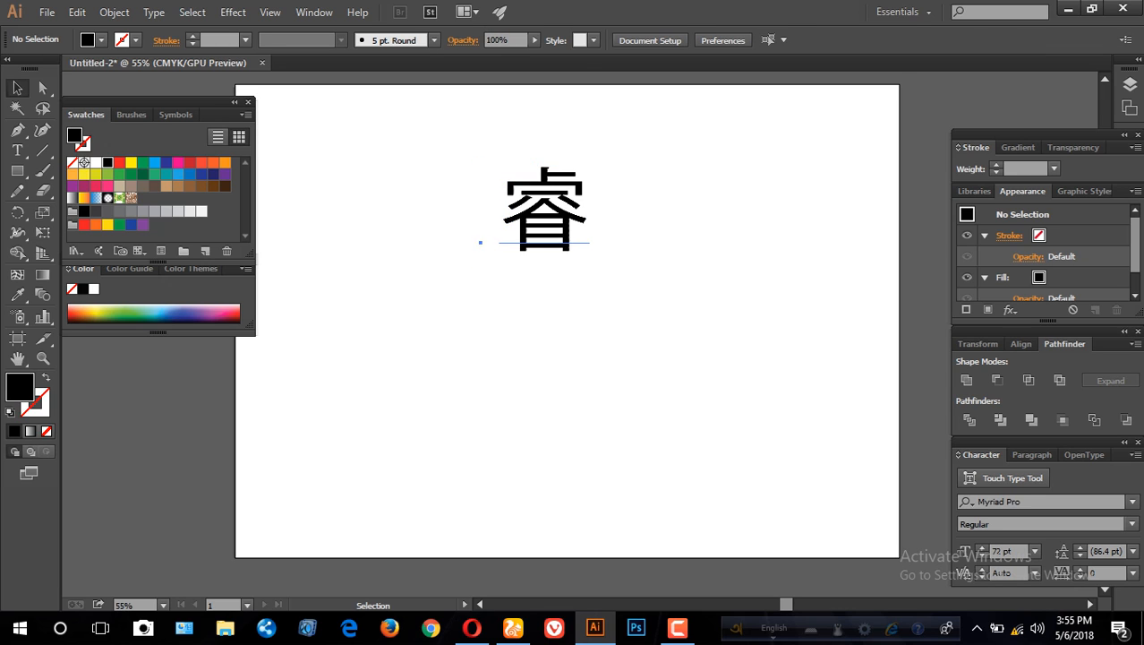
pyautogui.moveTo(550, 230); pyautogui.dragTo(569, 258)
pyautogui.click(458, 296)
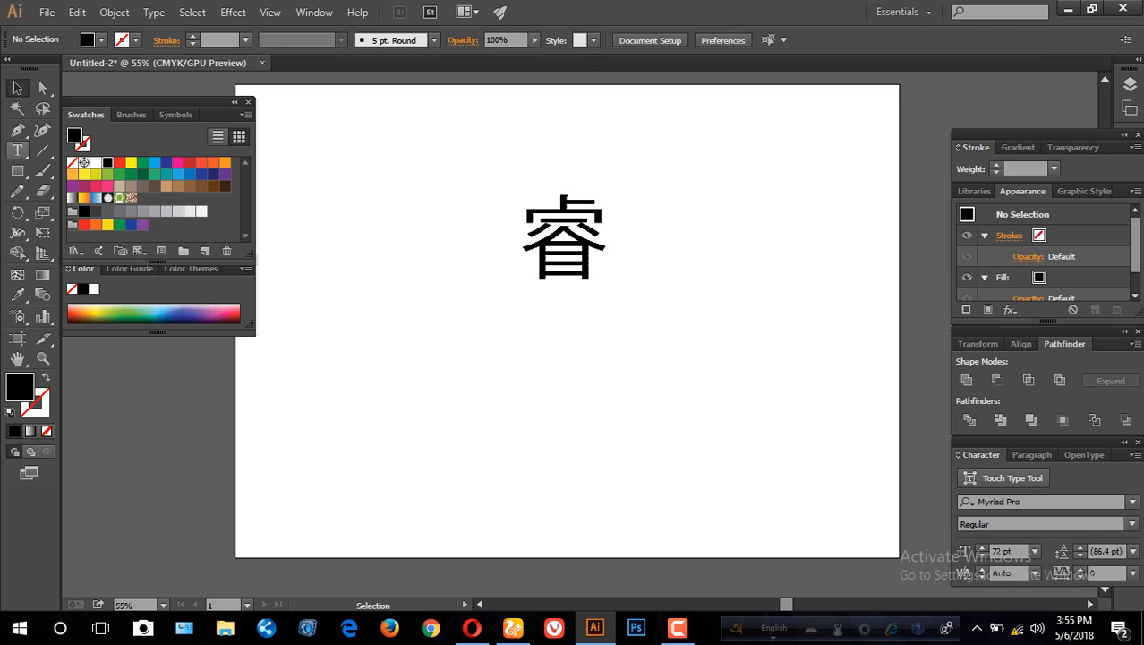
# - Reselect the character text and shift it slightly to fine-tune its position on the artboard
pyautogui.click(17, 150)
pyautogui.click(535, 237)
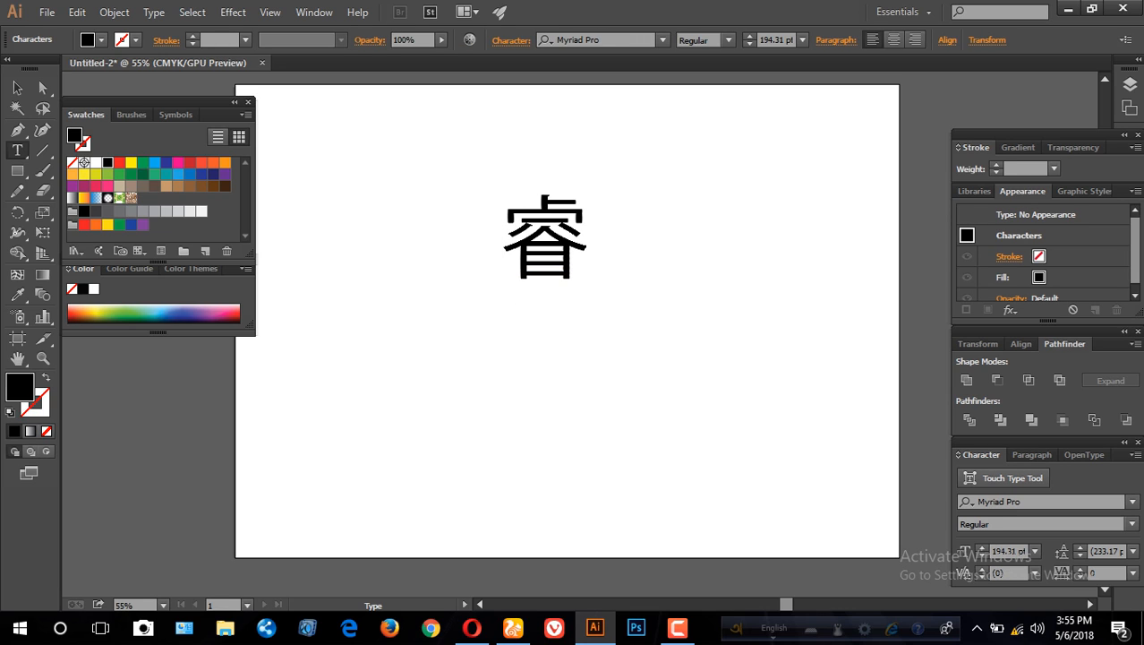
pyautogui.click(17, 87)
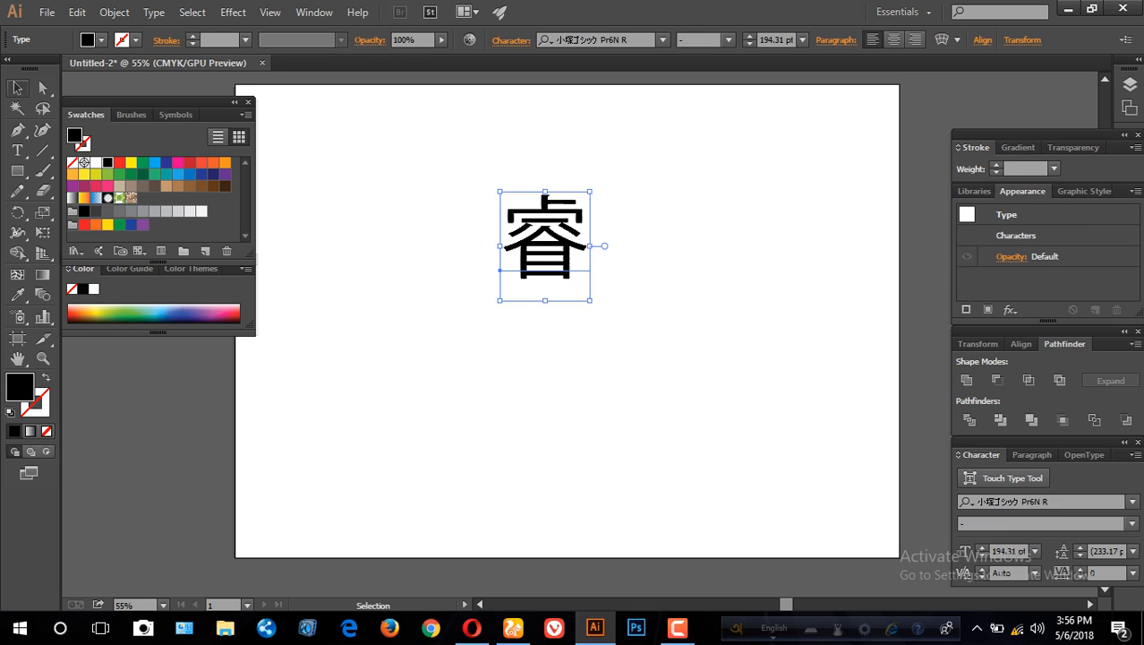
pyautogui.moveTo(540, 240); pyautogui.dragTo(562, 262)
pyautogui.click(609, 291)
# - Convert the 睿 text to outlines and leave the resulting shapes deselected
pyautogui.rightClick(541, 259)
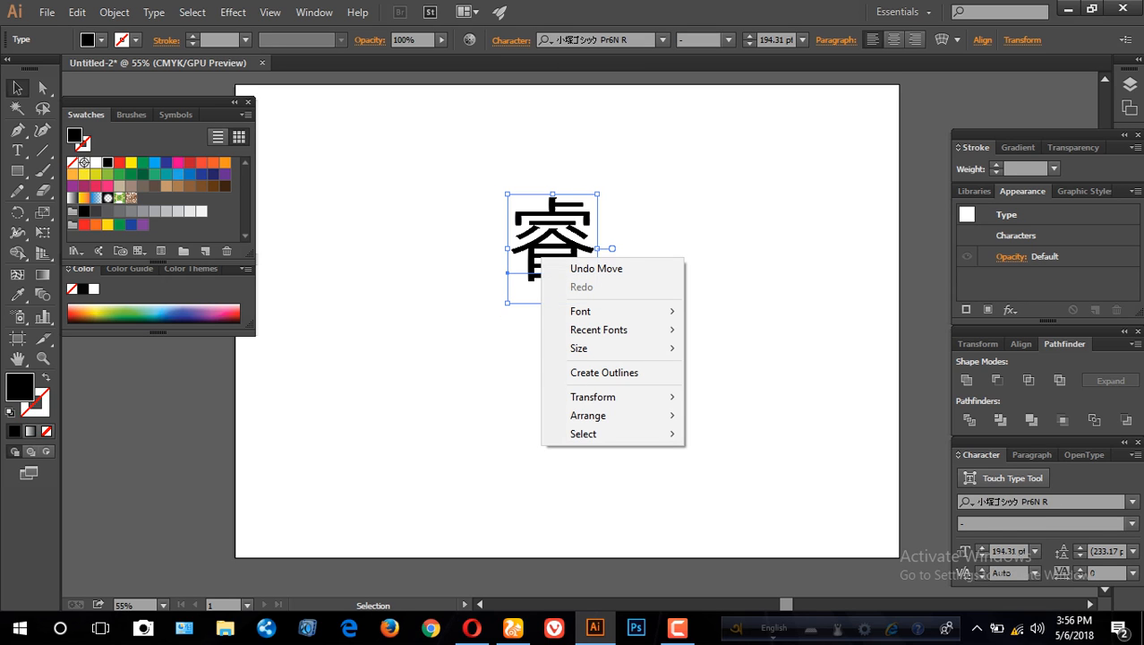
pyautogui.click(604, 373)
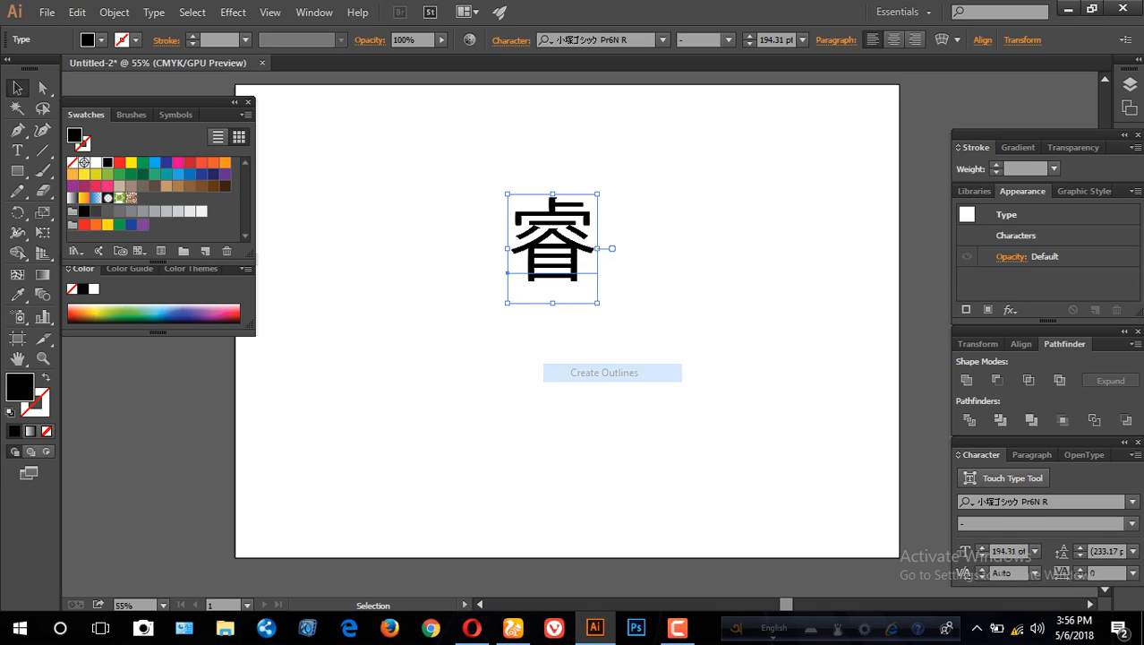
pyautogui.click(626, 308)
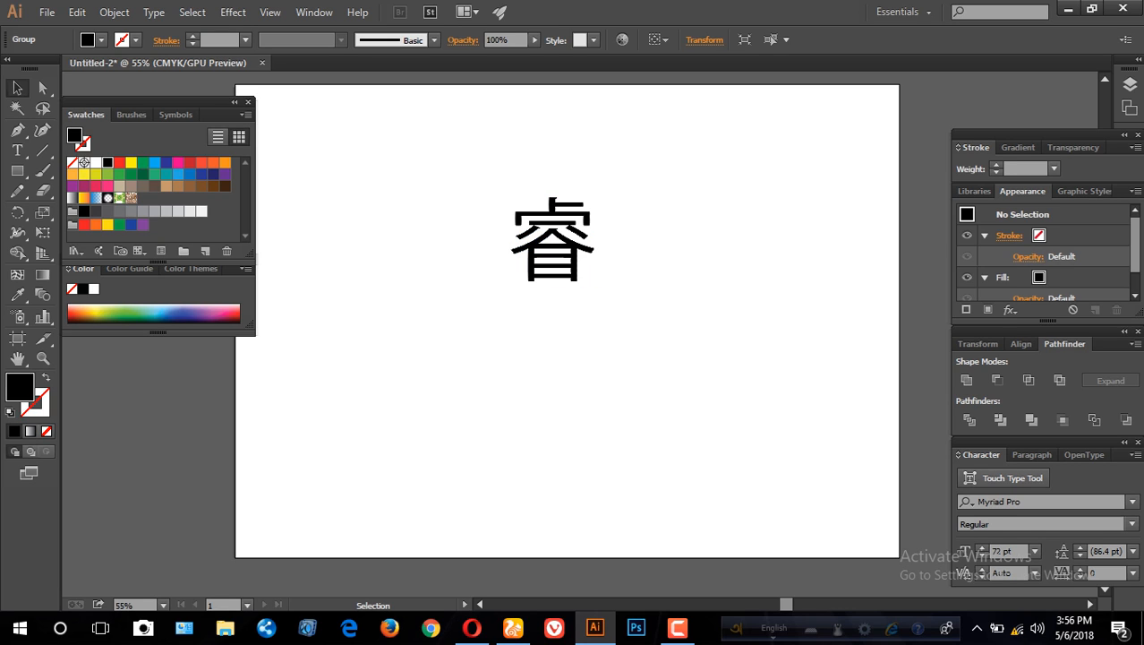
pyautogui.click(575, 259)
pyautogui.click(627, 295)
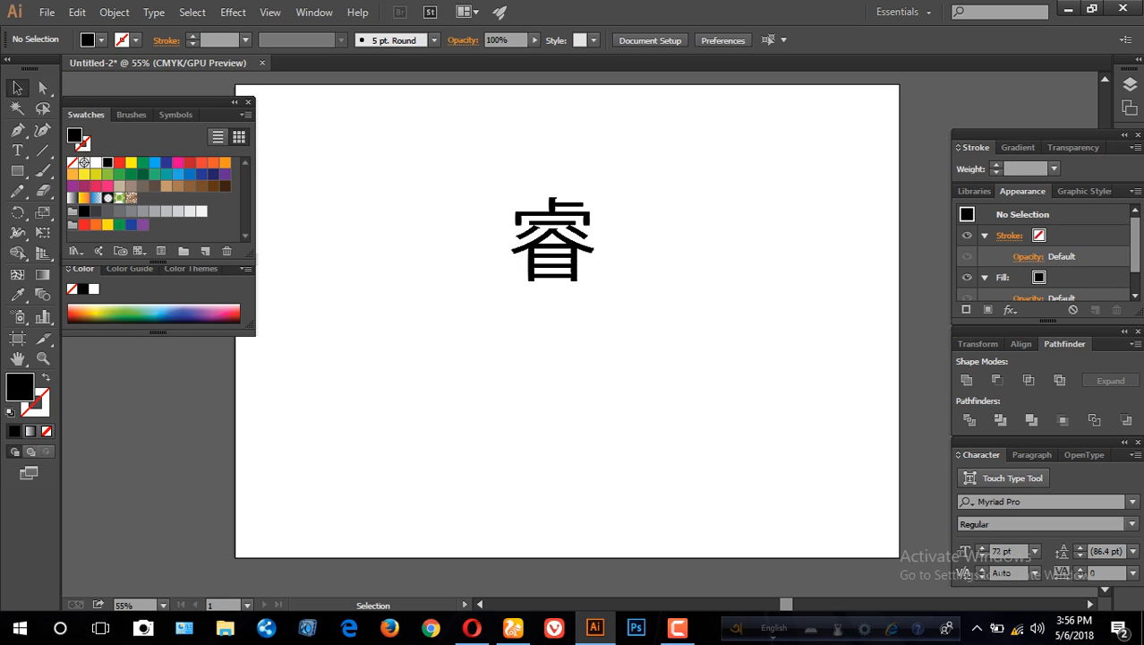
pyautogui.click(575, 260)
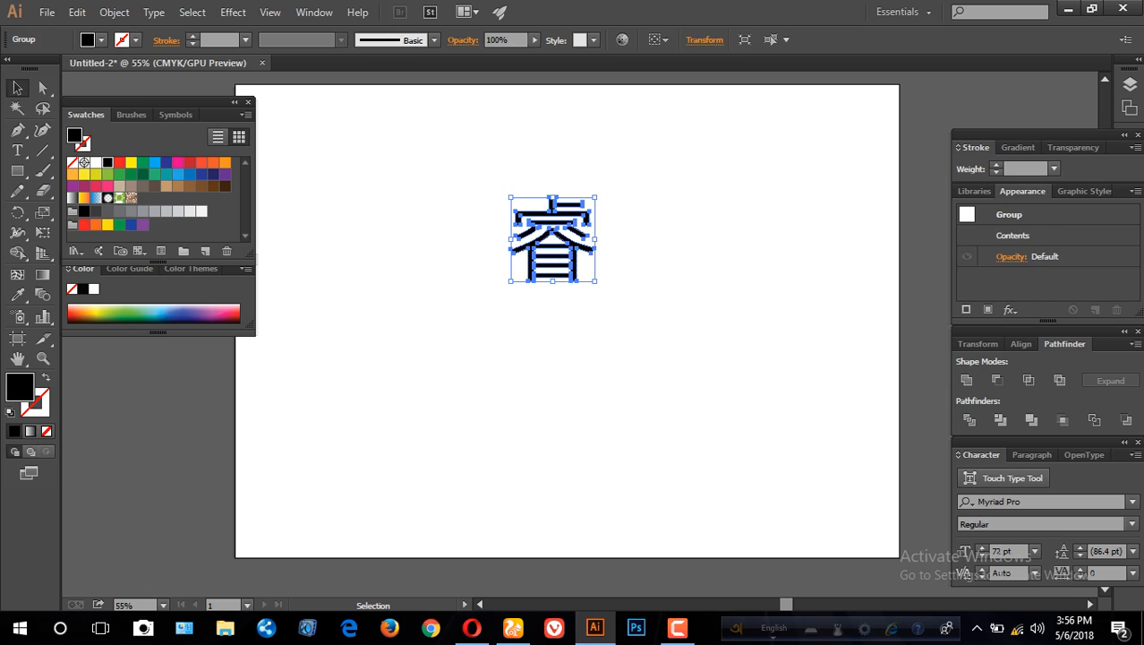
pyautogui.click(627, 295)
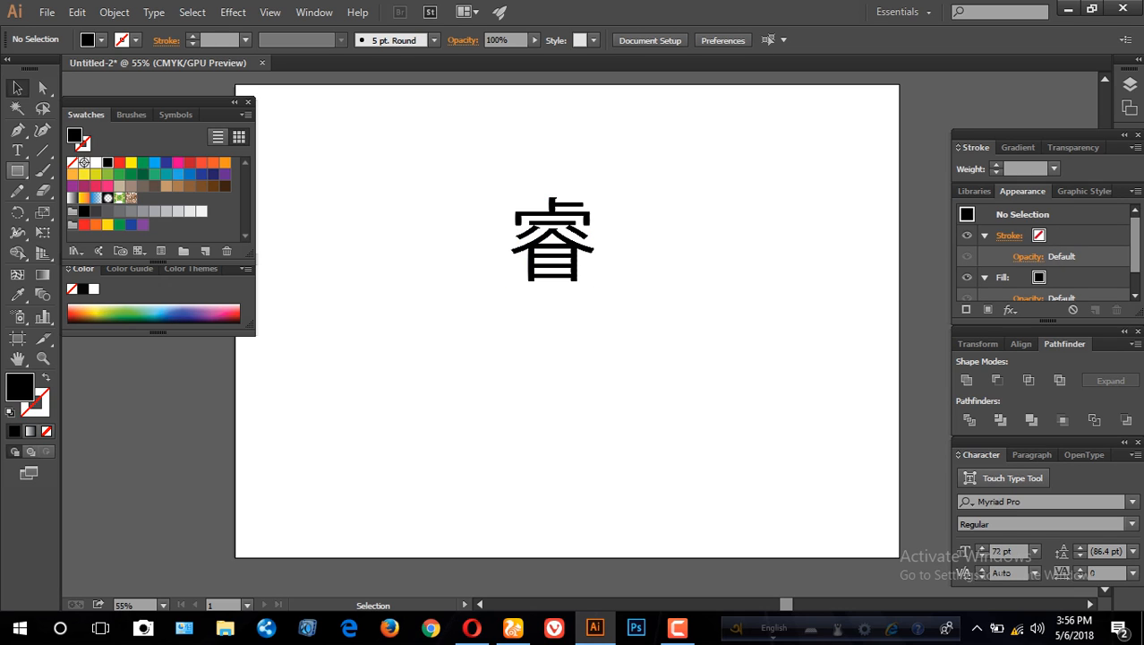
# - Draw a circle centred on the outlined character, large enough to enclose it, and remove its fill
pyautogui.moveTo(17, 170); pyautogui.dragTo(89, 211)
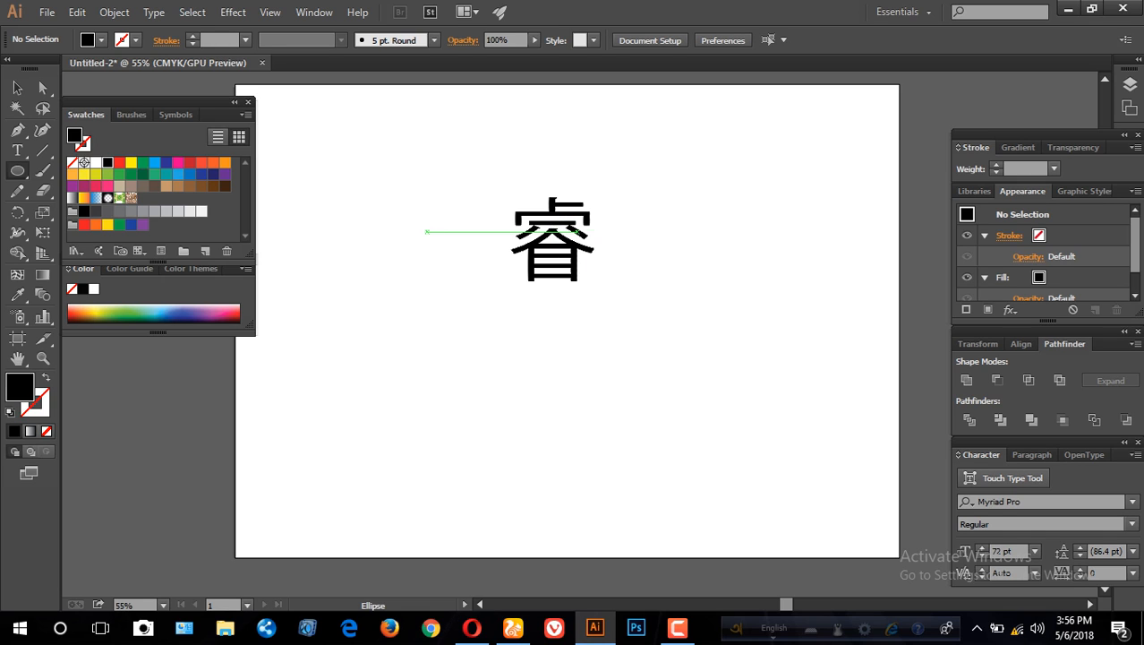
pyautogui.moveTo(548, 243); pyautogui.dragTo(608, 304)
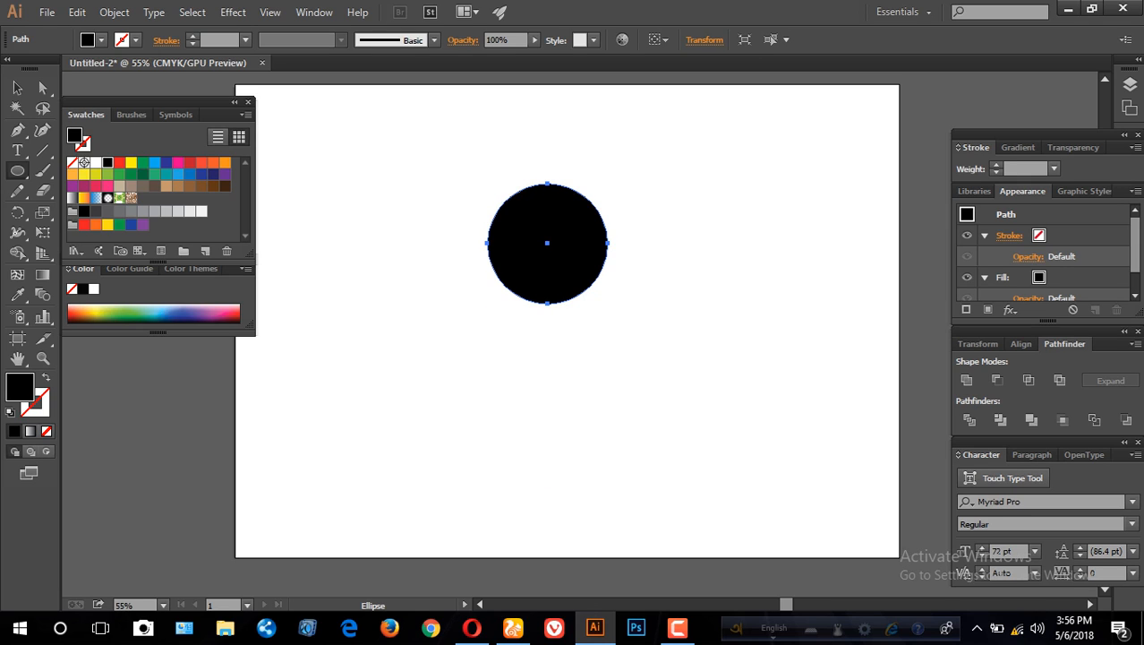
pyautogui.press('/')
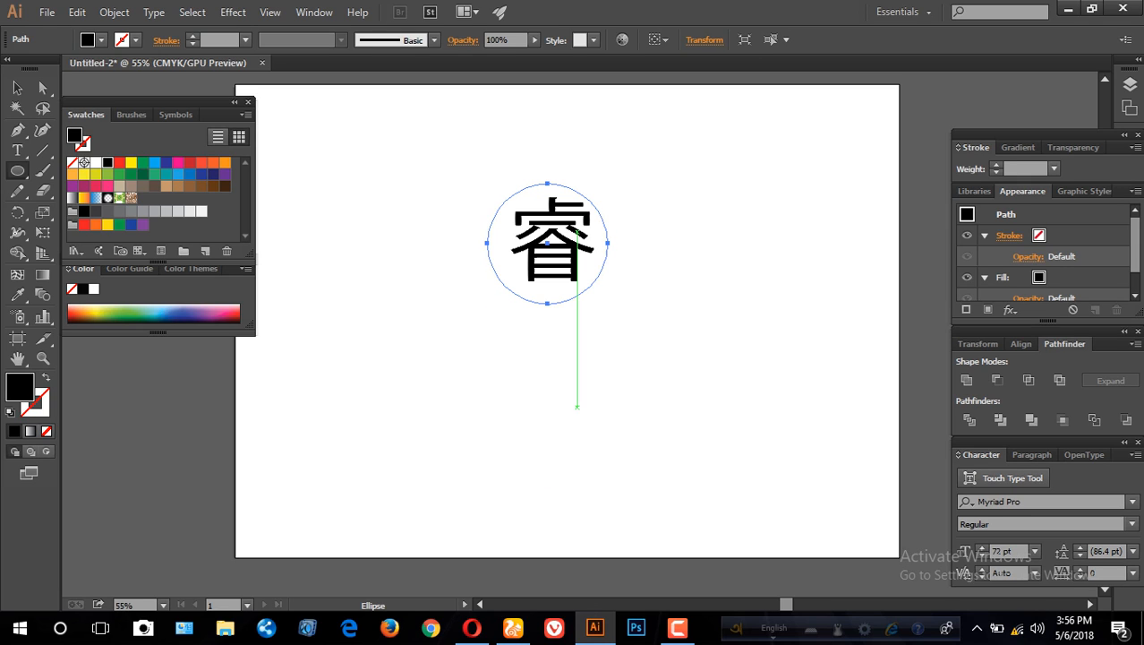
pyautogui.press('v')
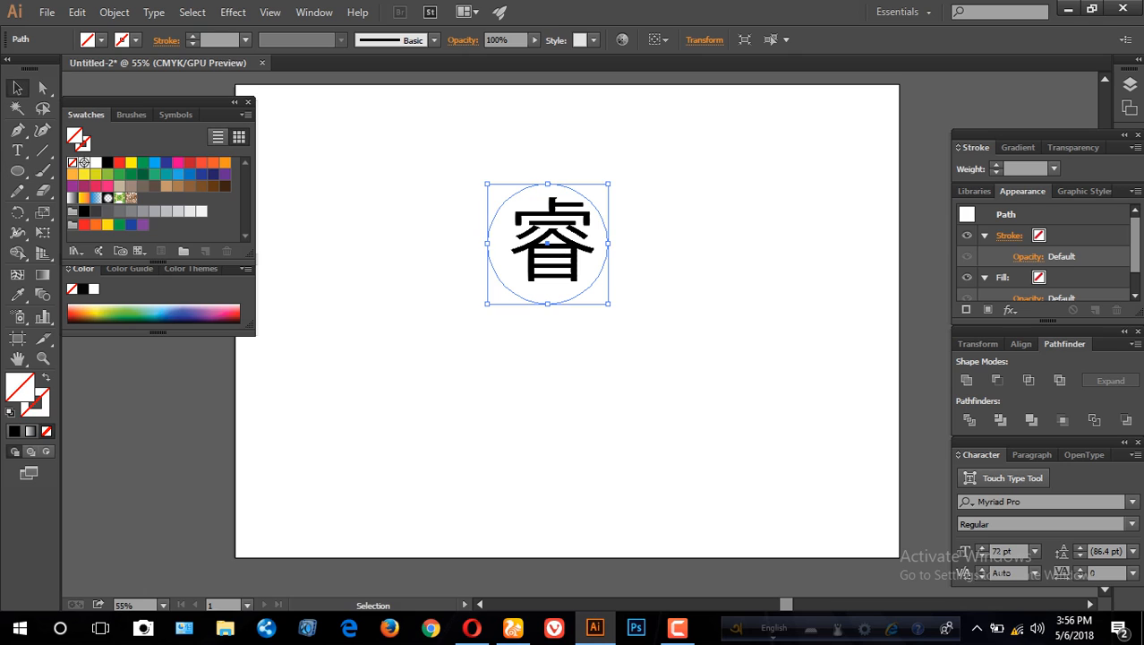
# - Give the circle around the character a black stroke with a weight of 10 pt
pyautogui.click(1025, 168)
pyautogui.write('7')
pyautogui.press('Return')
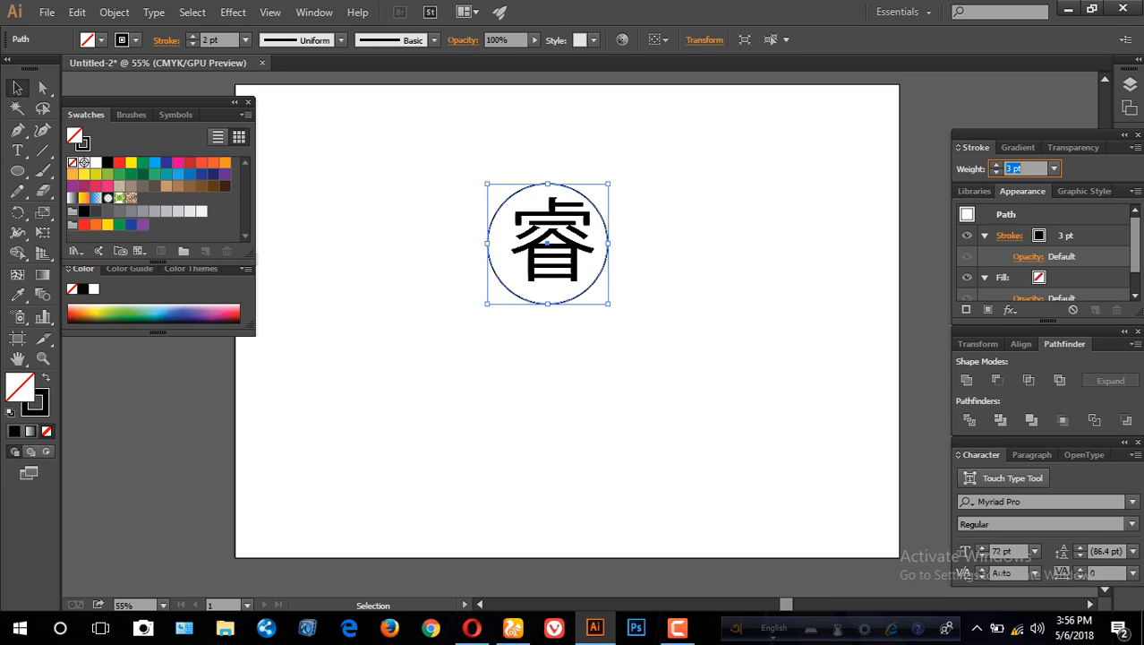
pyautogui.press('Up')
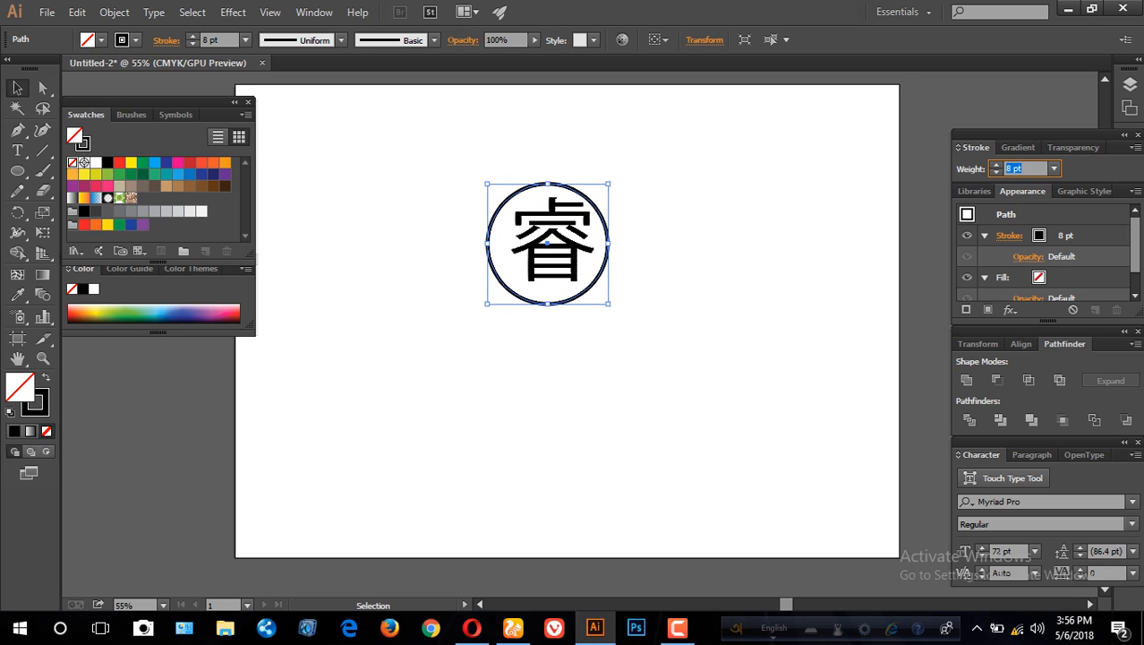
pyautogui.press('Up')
pyautogui.press('Up')
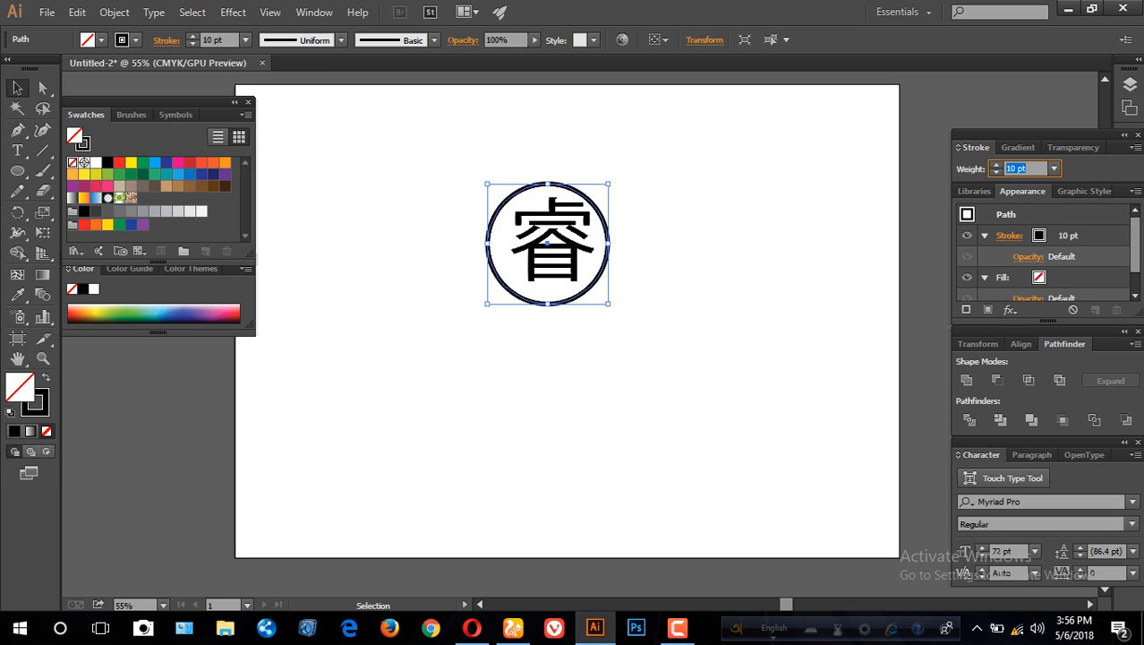
# - Shift the black circle so it centres on the 睿 character, shrink it slightly about its centre, and deselect it
pyautogui.click(17, 88)
pyautogui.click(403, 186)
pyautogui.moveTo(528, 186); pyautogui.dragTo(533, 181)
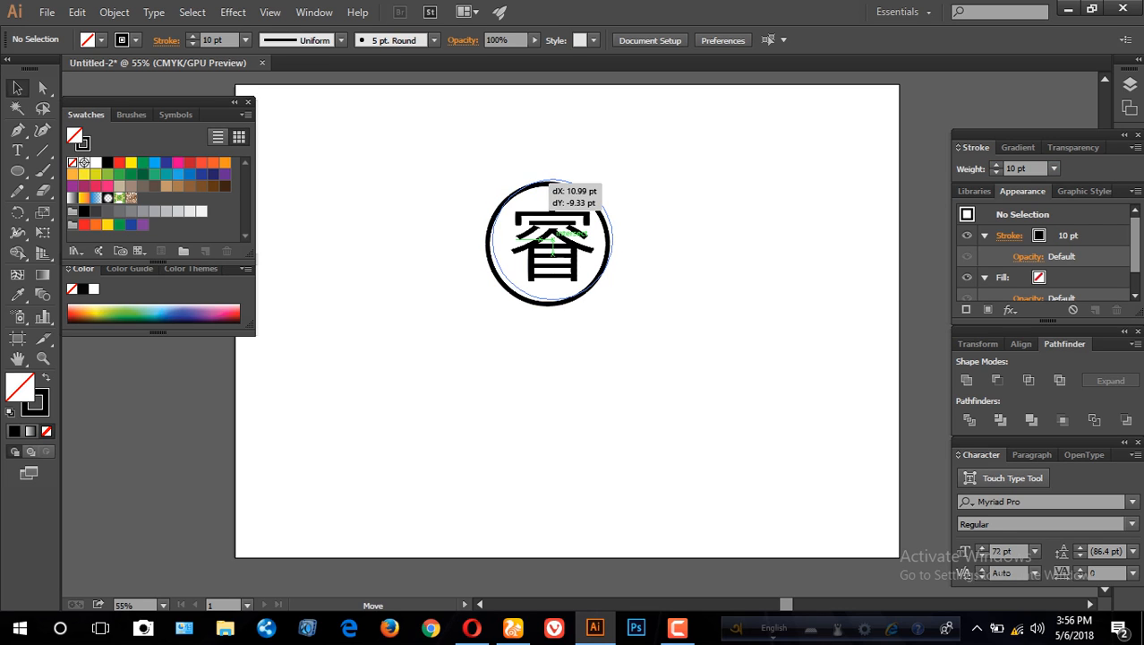
pyautogui.click(647, 195)
pyautogui.click(613, 259)
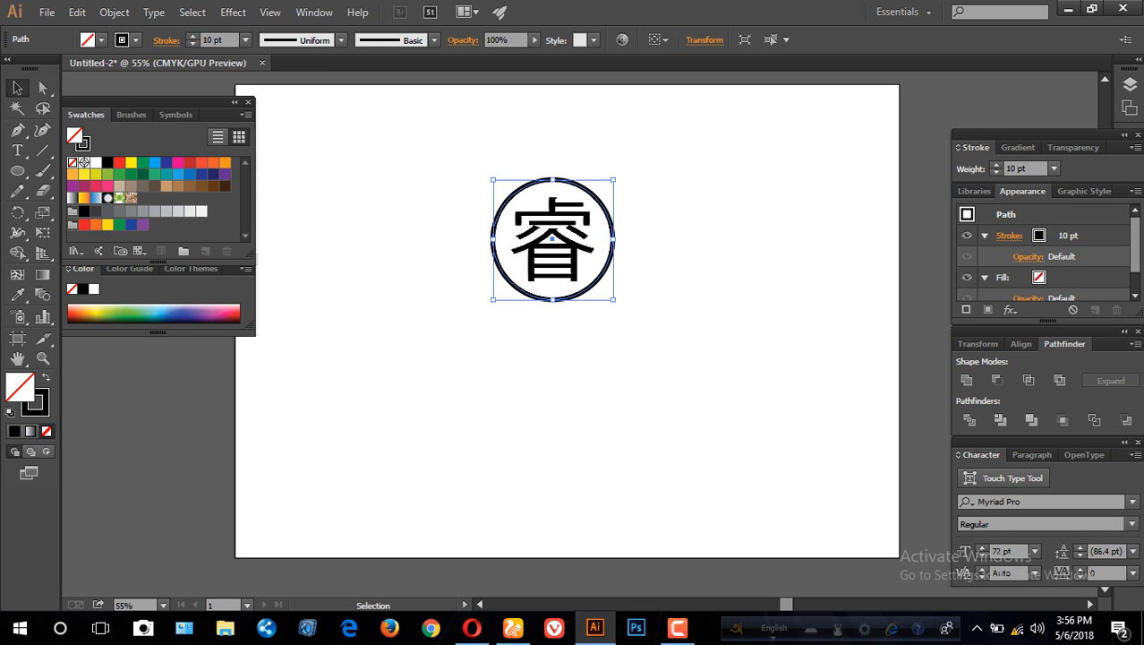
pyautogui.moveTo(612, 299); pyautogui.dragTo(610, 296)
pyautogui.hotkey('ctrl', 'shift', 'a')
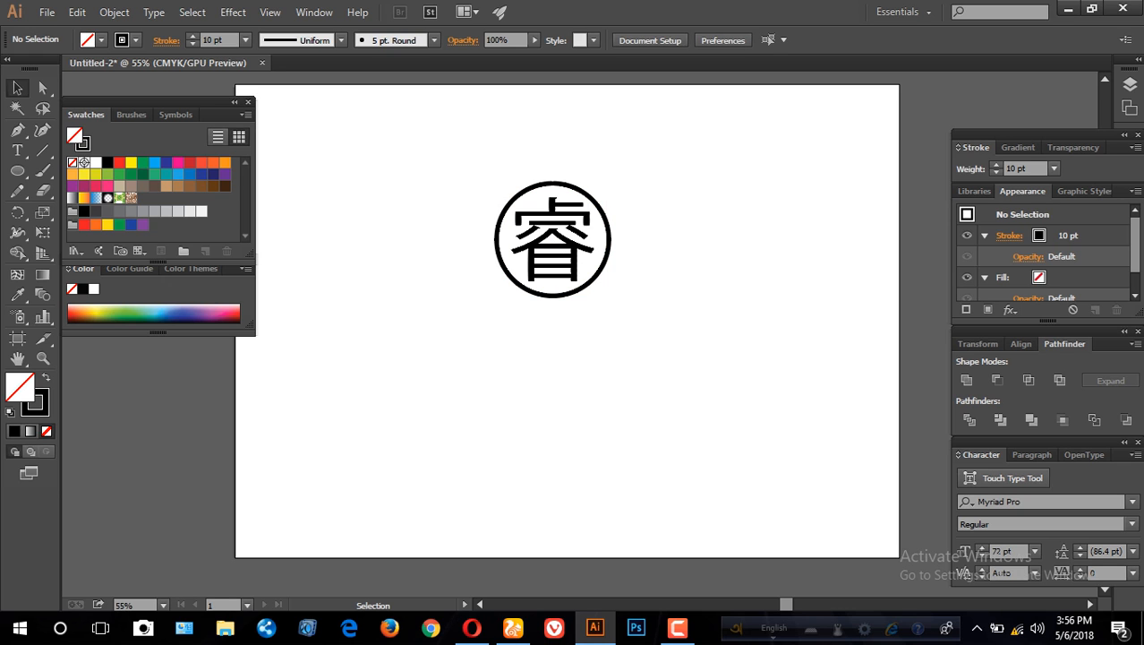
# - Expand the circle around the character with both Fill and Stroke included, leaving nothing selected
pyautogui.click(610, 240)
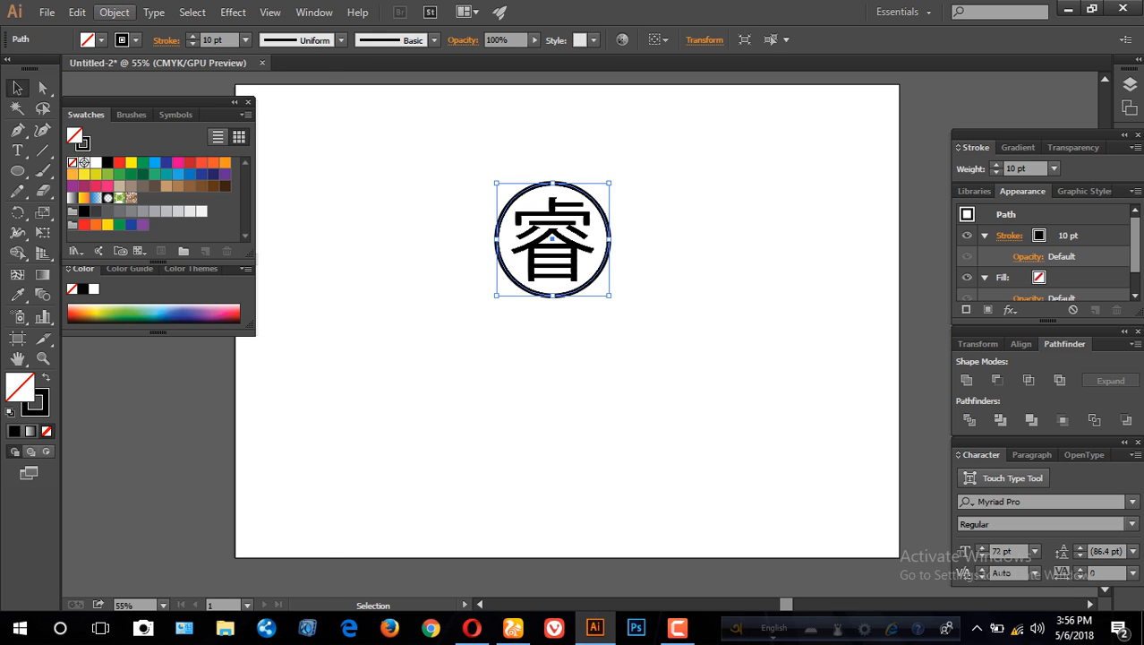
pyautogui.click(113, 13)
pyautogui.click(135, 192)
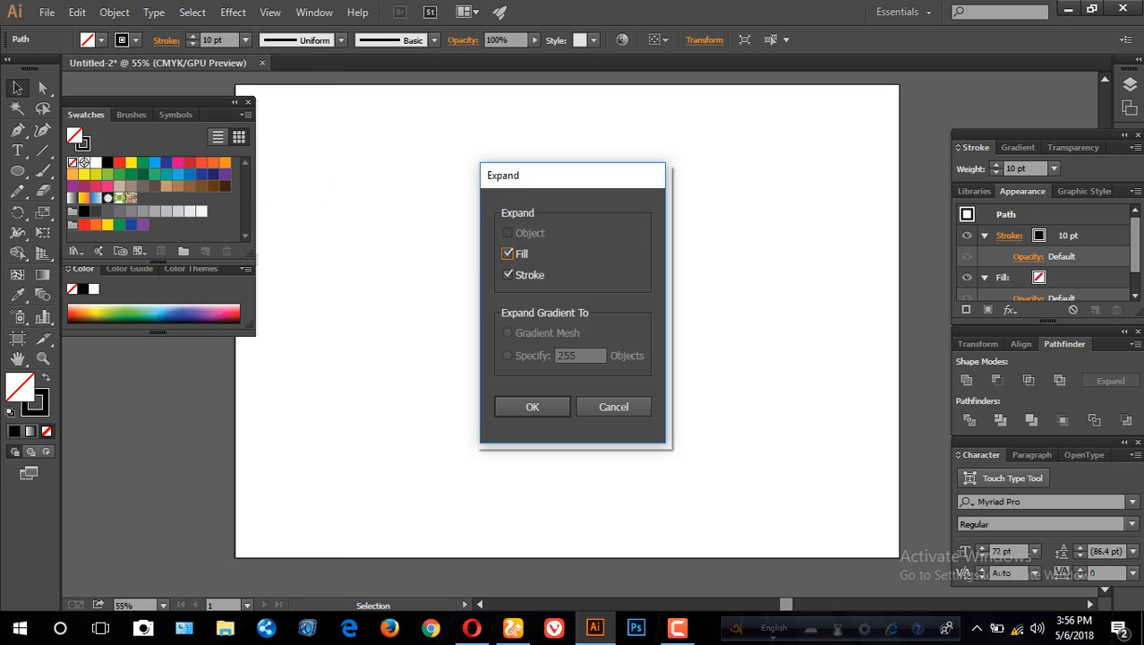
pyautogui.click(532, 407)
pyautogui.hotkey('ctrl', 'shift', 'a')
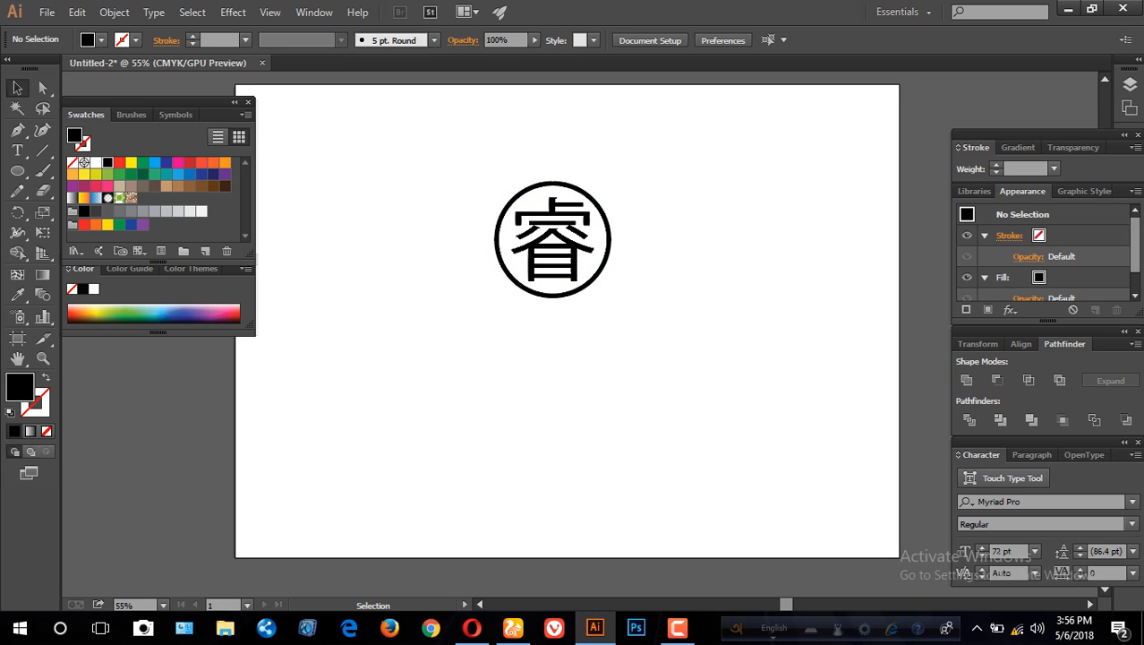
pyautogui.moveTo(642, 156); pyautogui.dragTo(489, 320)
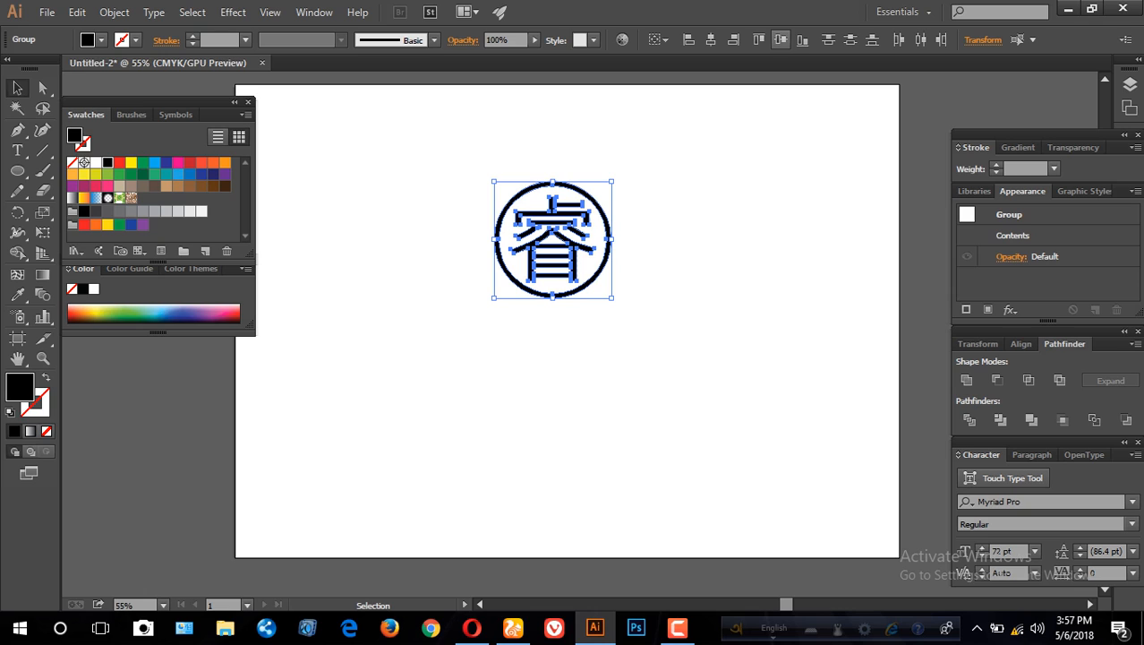
pyautogui.hotkey('ctrl', 'shift', 'a')
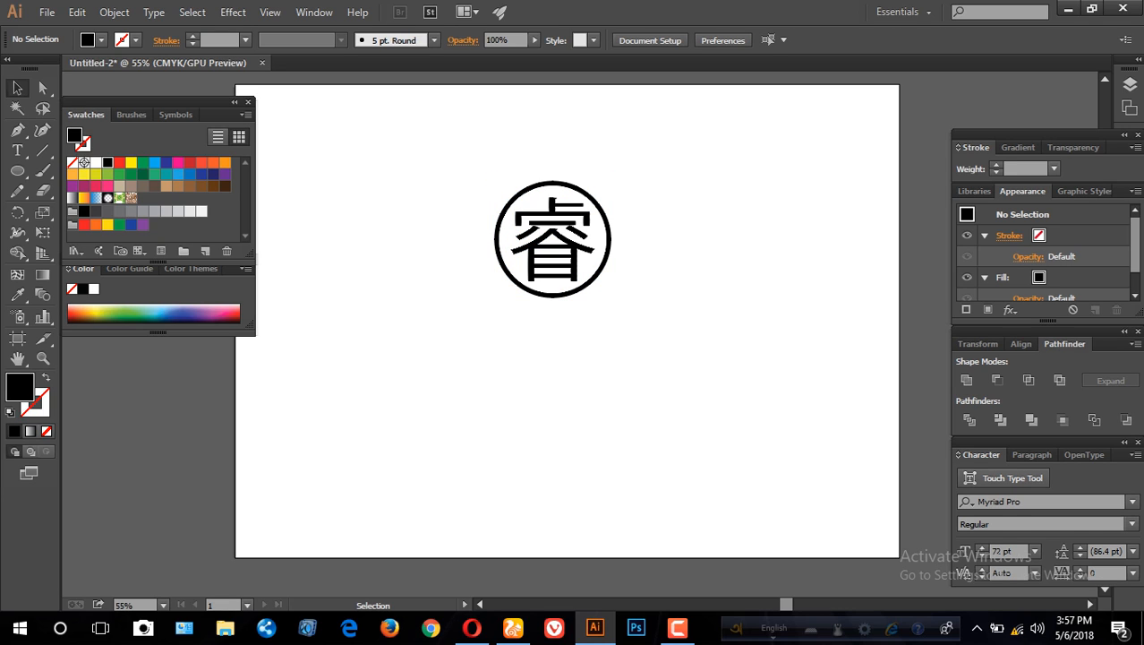
# - Recolour the 睿 character with a light brown swatch and the surrounding ring with a medium grey swatch
pyautogui.click(577, 240)
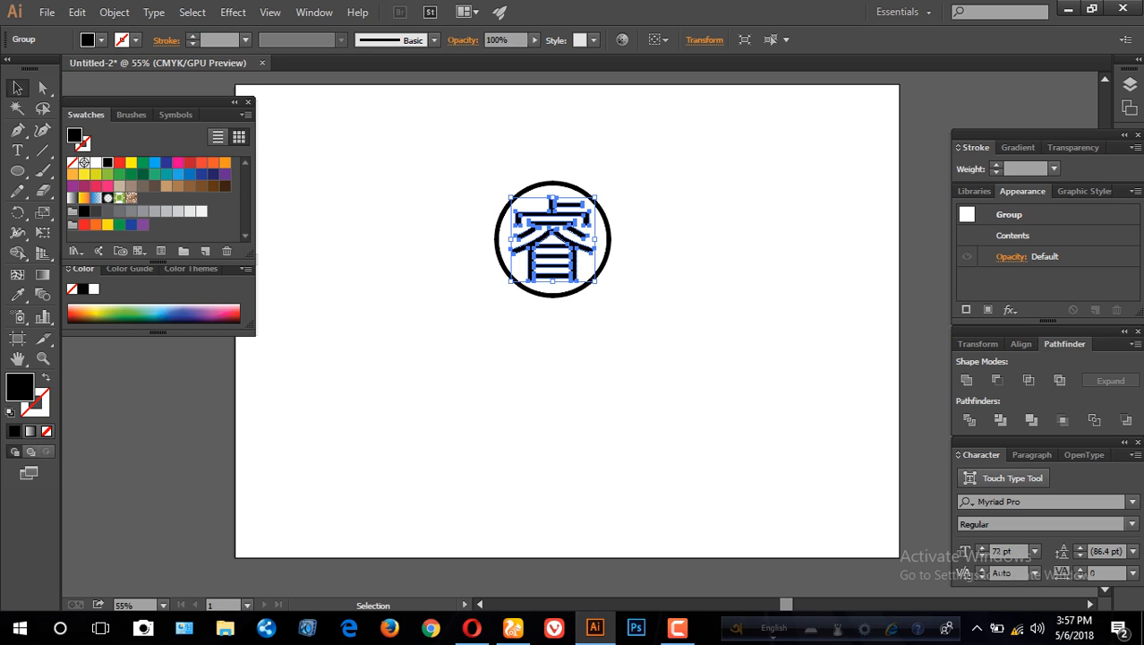
pyautogui.click(166, 186)
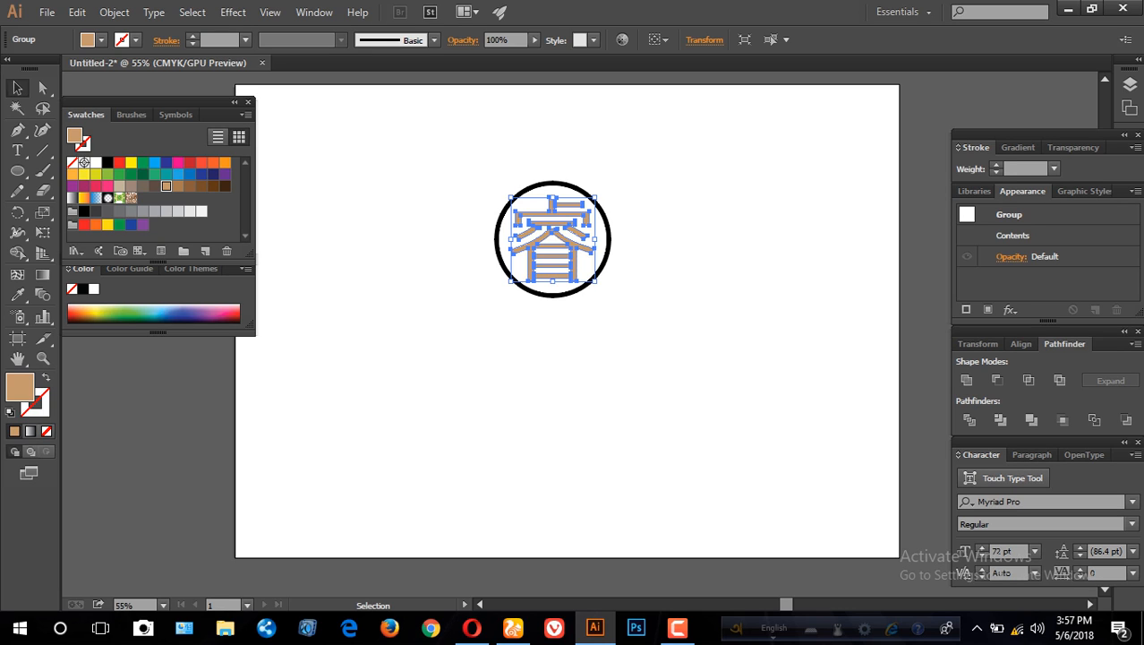
pyautogui.hotkey('ctrl', 'shift', 'a')
pyautogui.click(563, 294)
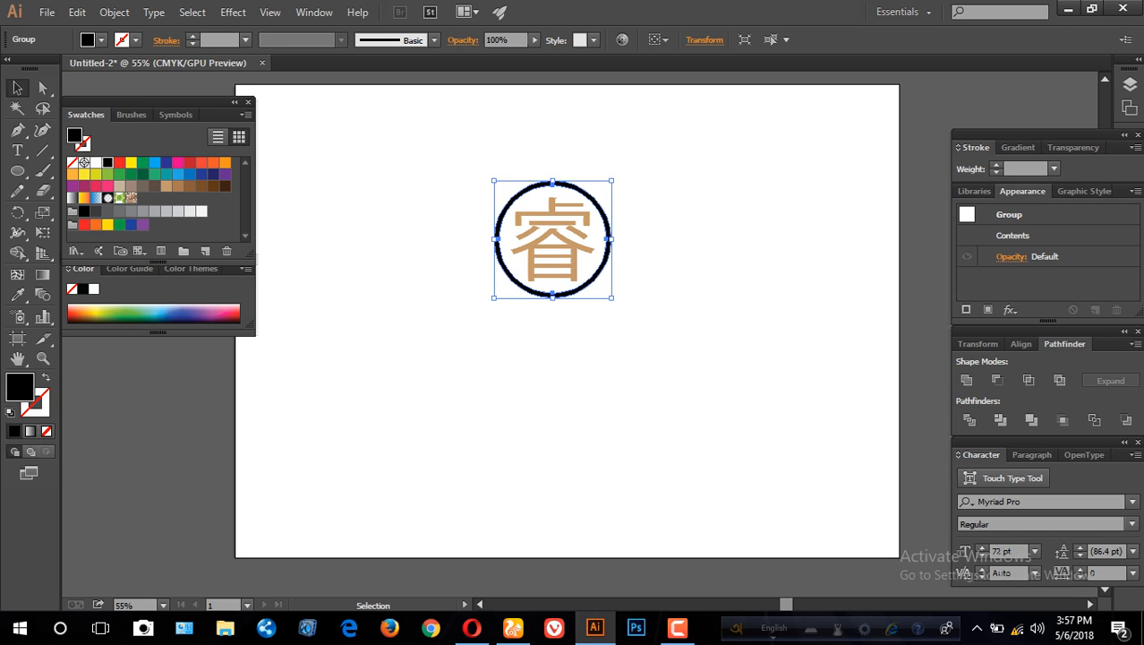
pyautogui.click(143, 212)
pyautogui.hotkey('ctrl', 'shift', 'a')
# - Select all the artwork and group the 睿 character with its ring
pyautogui.hotkey('ctrl', 'a')
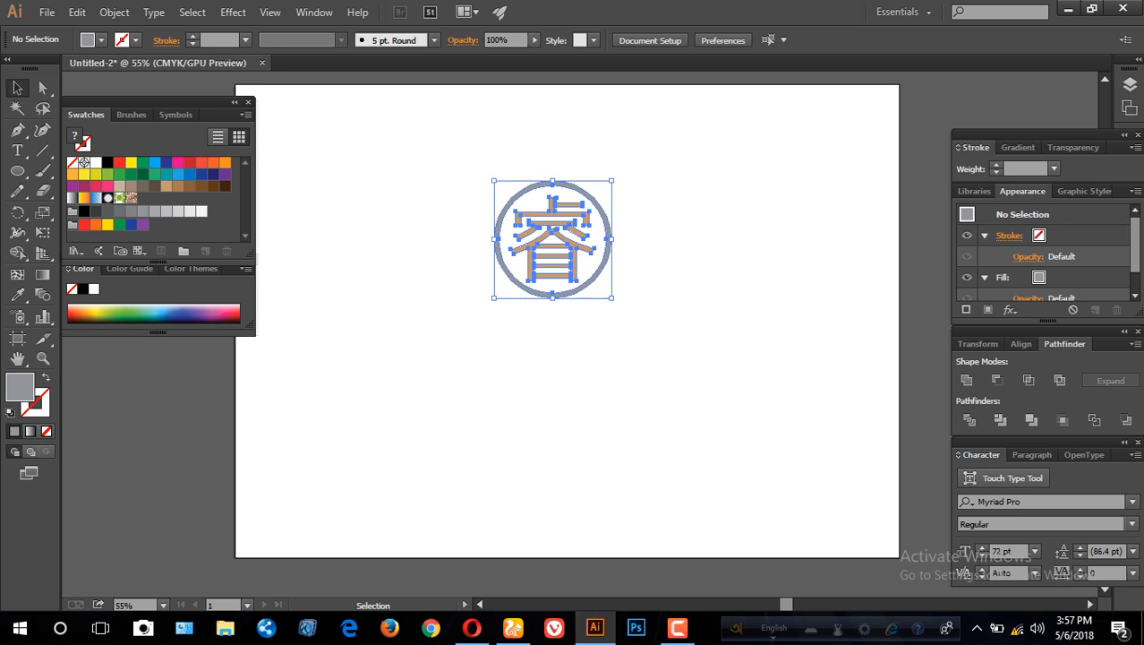
pyautogui.rightClick(759, 169)
pyautogui.click(801, 247)
pyautogui.click(788, 255)
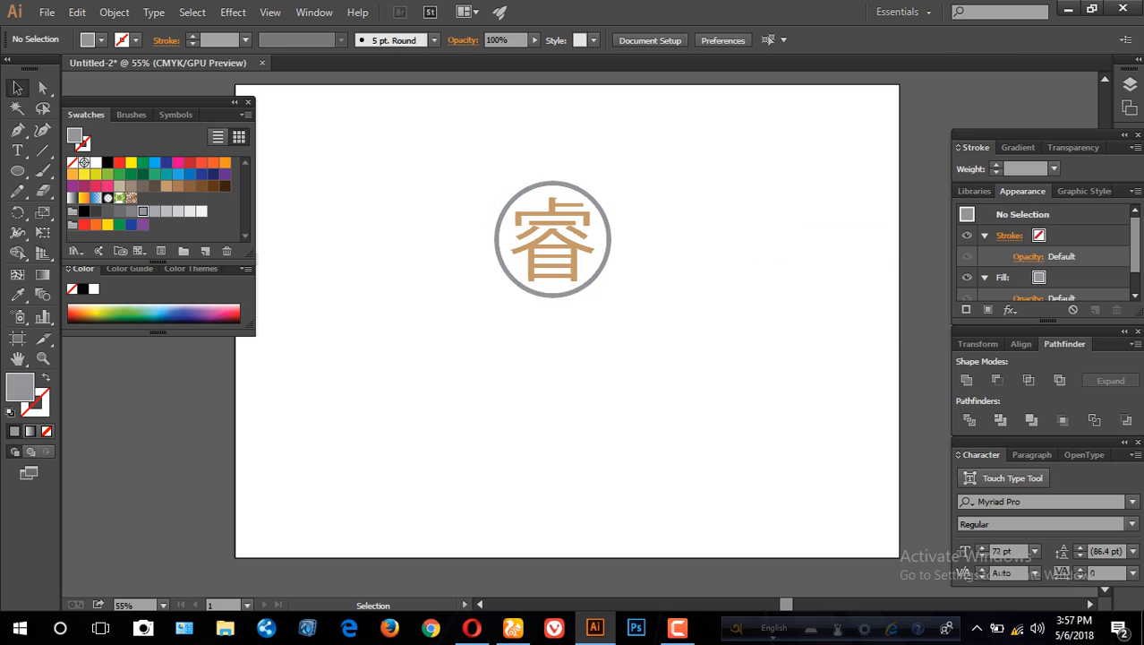
# - Scale the grouped emblem down proportionally about its centre and deselect it
pyautogui.click(554, 247)
pyautogui.click(674, 279)
pyautogui.click(599, 269)
pyautogui.moveTo(612, 297); pyautogui.dragTo(602, 287)
pyautogui.click(646, 298)
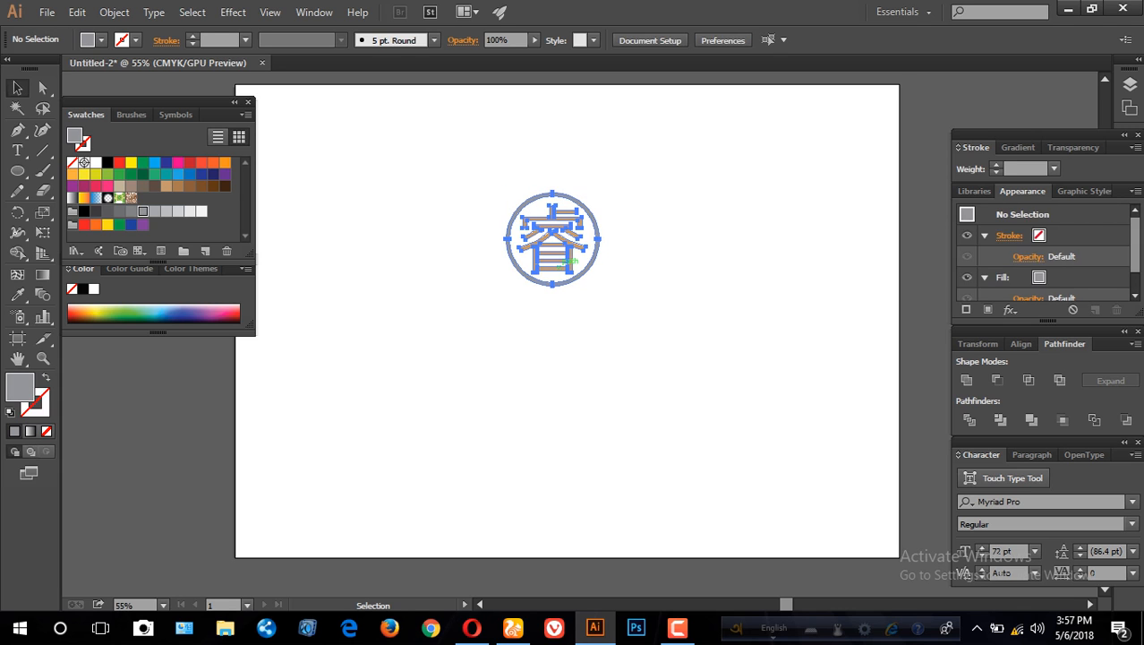
pyautogui.click(572, 260)
pyautogui.click(659, 291)
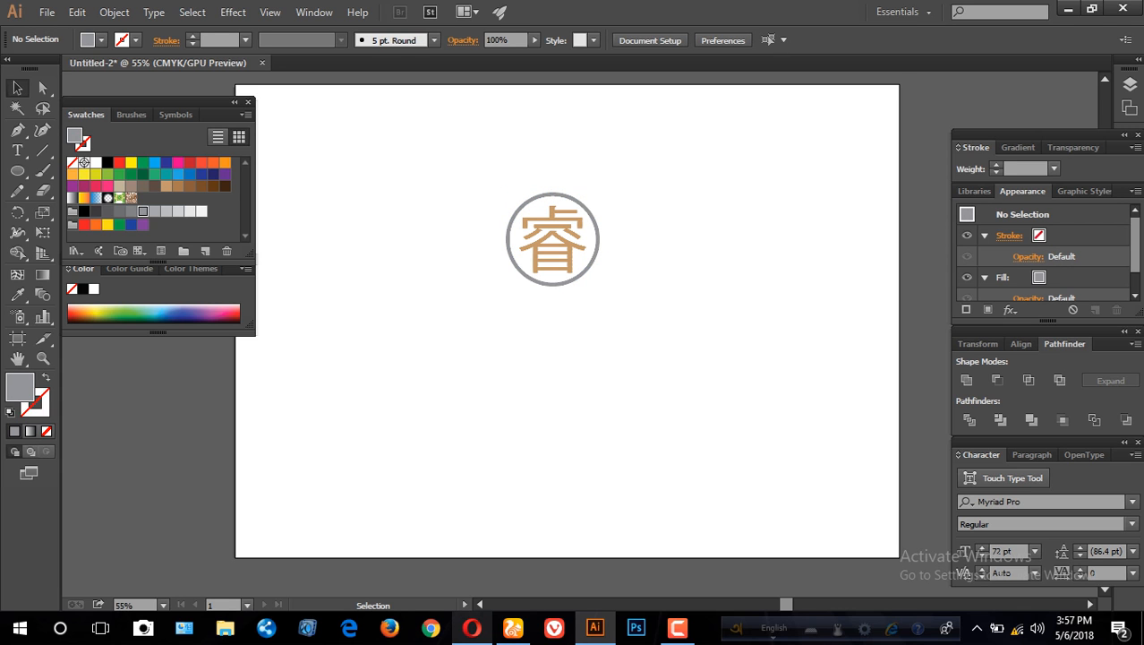
# - Switch to the Freelancer contest page in Opera and copy the company name WE GLOBE from the description
pyautogui.click(472, 628)
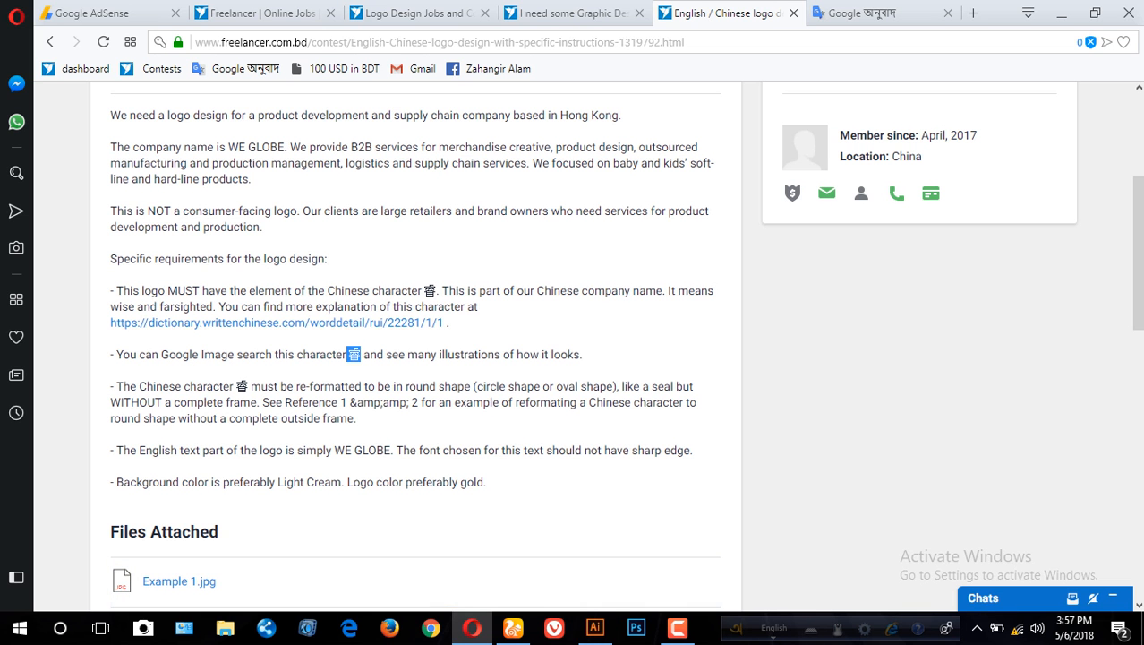
pyautogui.scroll(3, 582, 358)
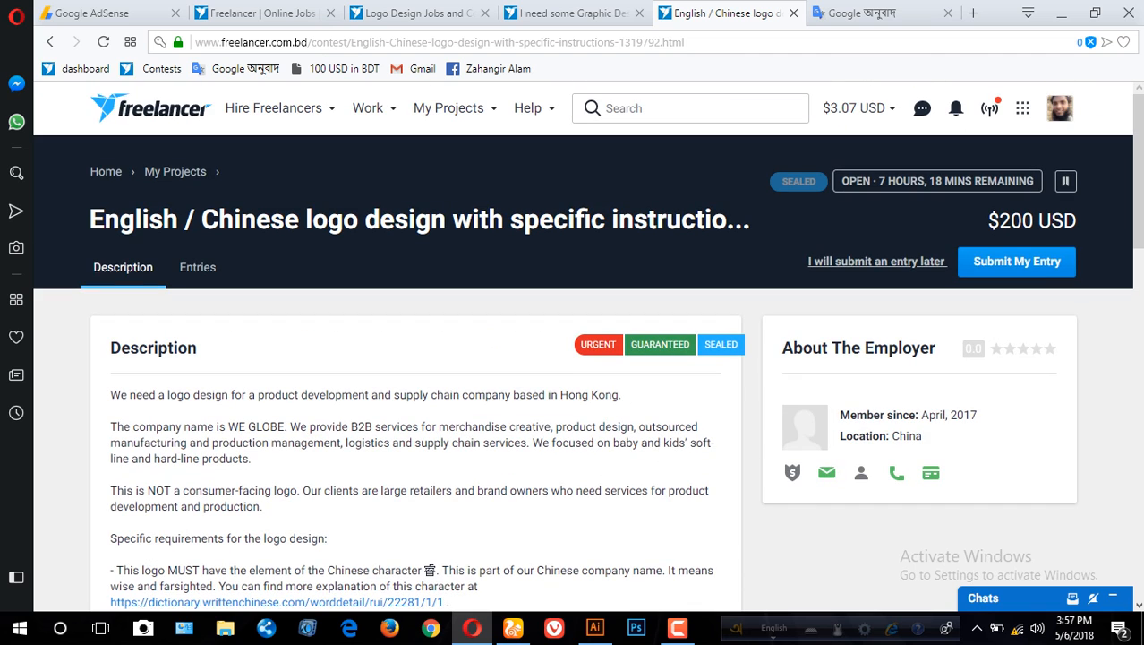
pyautogui.moveTo(228, 426); pyautogui.dragTo(285, 427)
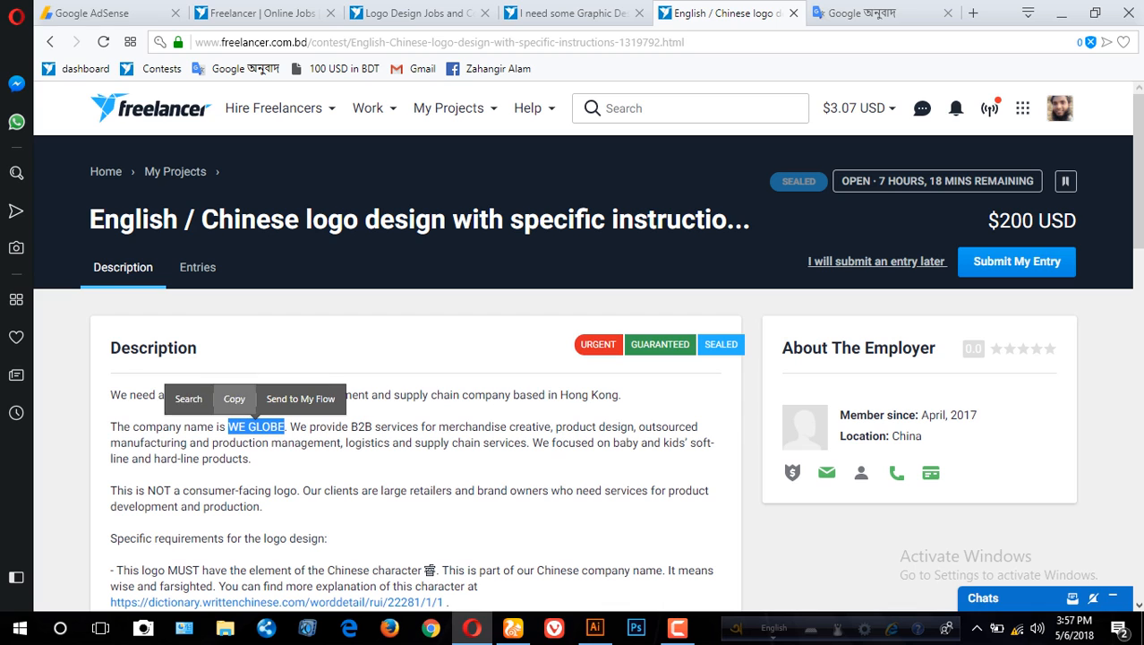
pyautogui.click(233, 398)
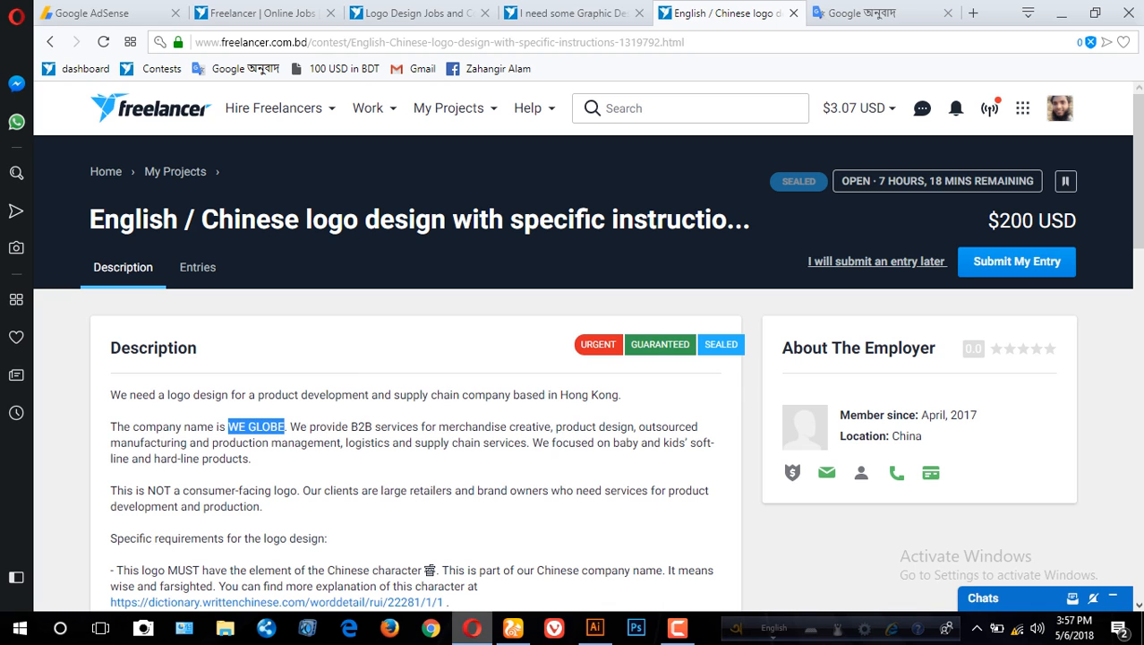
# - Return to Illustrator and add the text WE GLOBE below the emblem
pyautogui.click(594, 626)
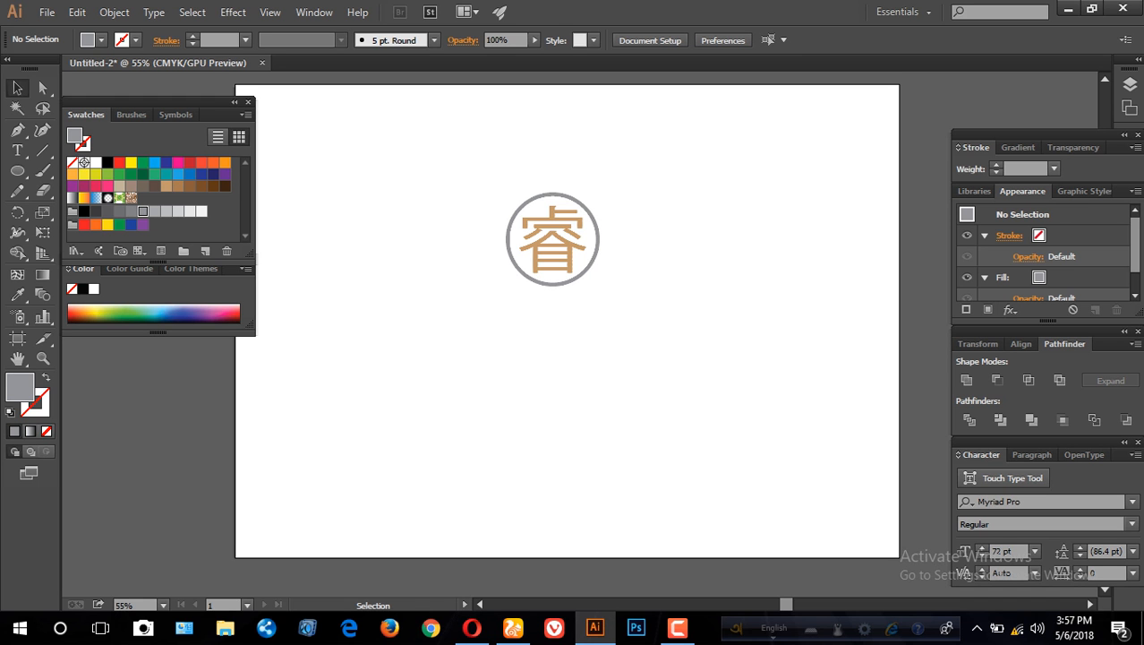
pyautogui.press('t')
pyautogui.click(506, 358)
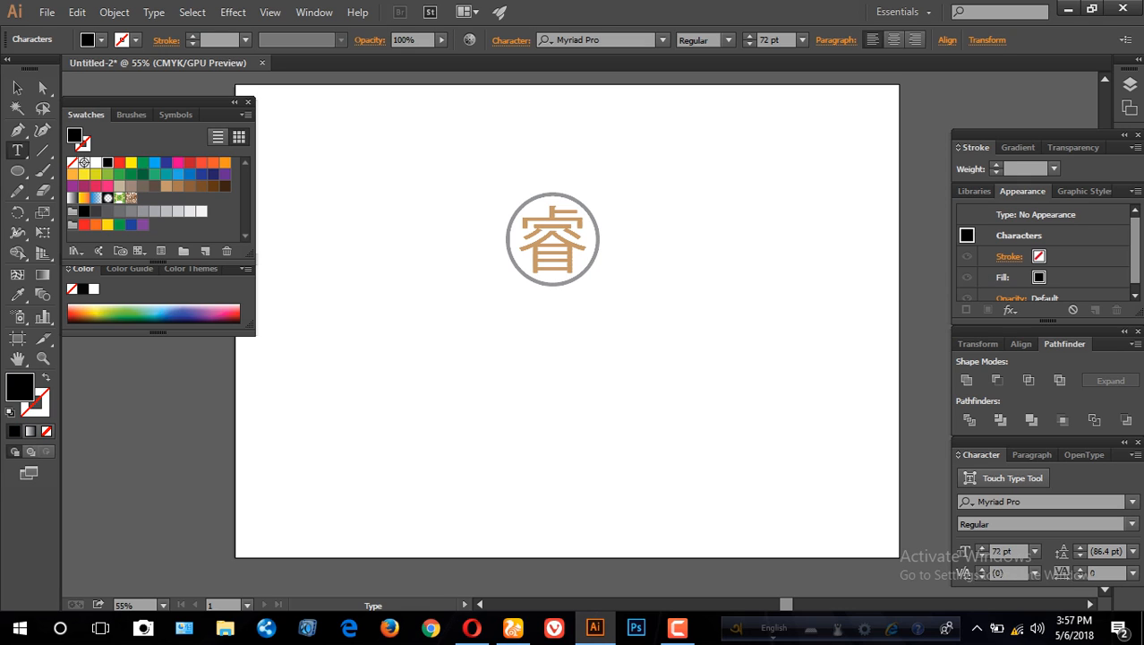
pyautogui.write('WE GLOBE')
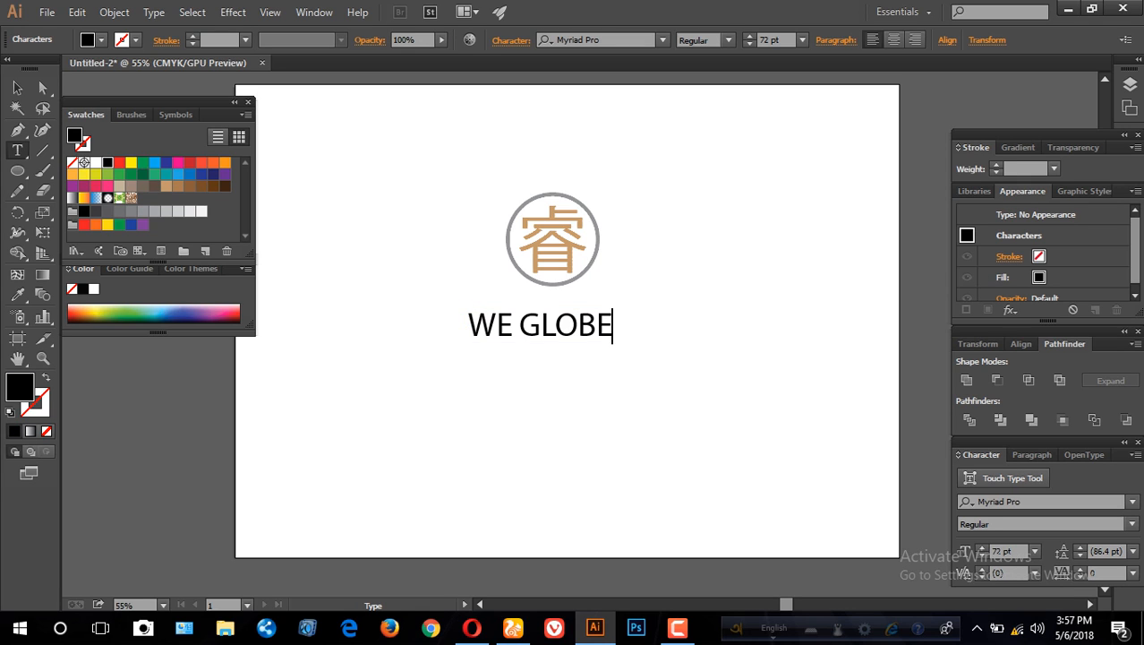
pyautogui.click(16, 86)
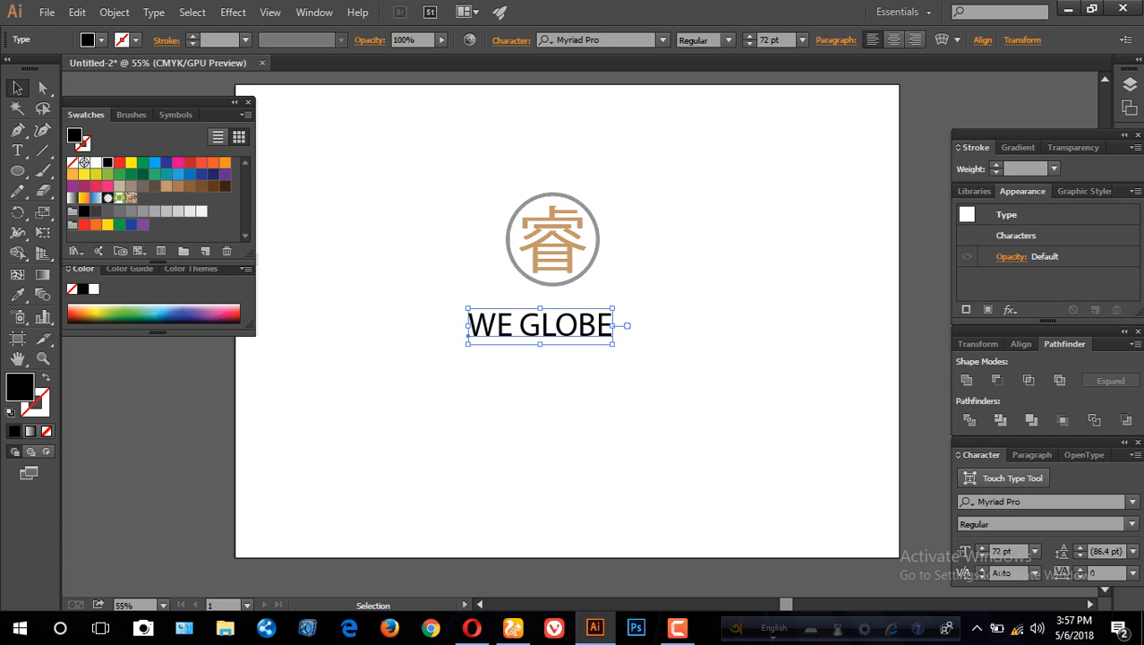
# - Move the WE GLOBE text slightly to adjust its place under the emblem and set its font to Nexa Bold
pyautogui.doubleClick(519, 326)
pyautogui.click(17, 88)
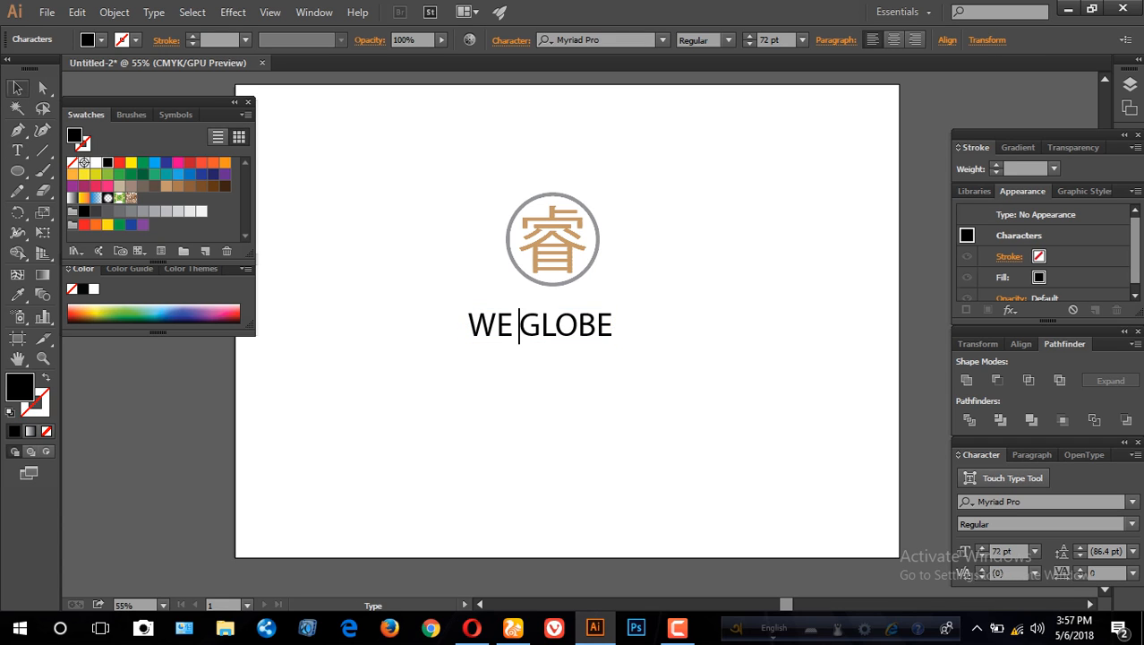
pyautogui.moveTo(562, 322); pyautogui.dragTo(567, 327)
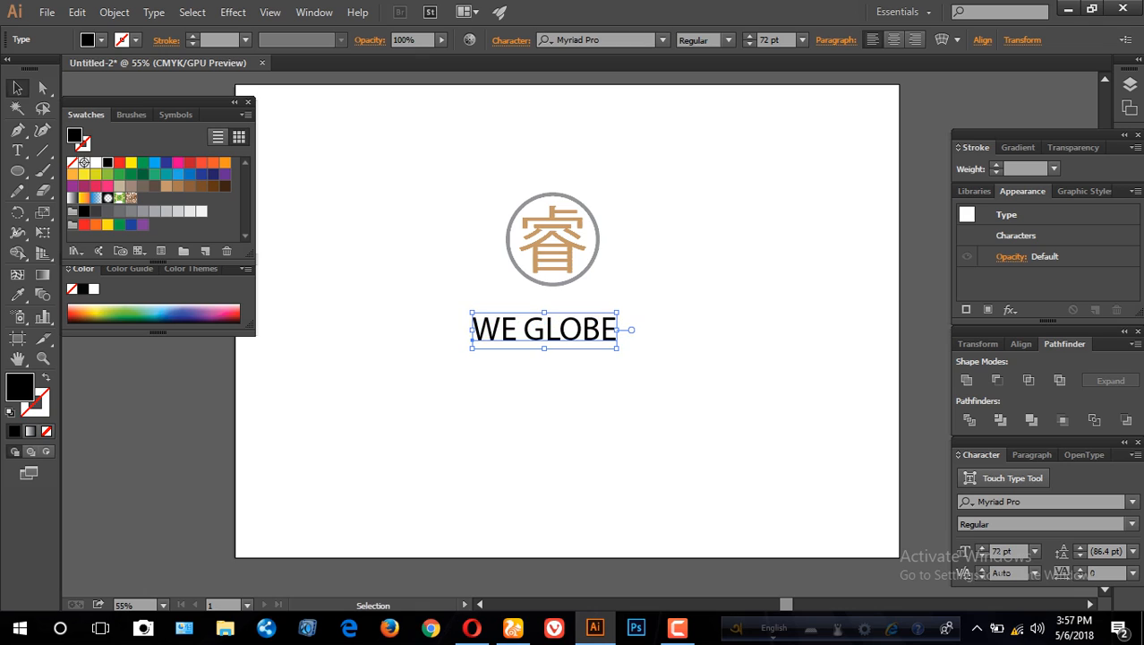
pyautogui.click(598, 41)
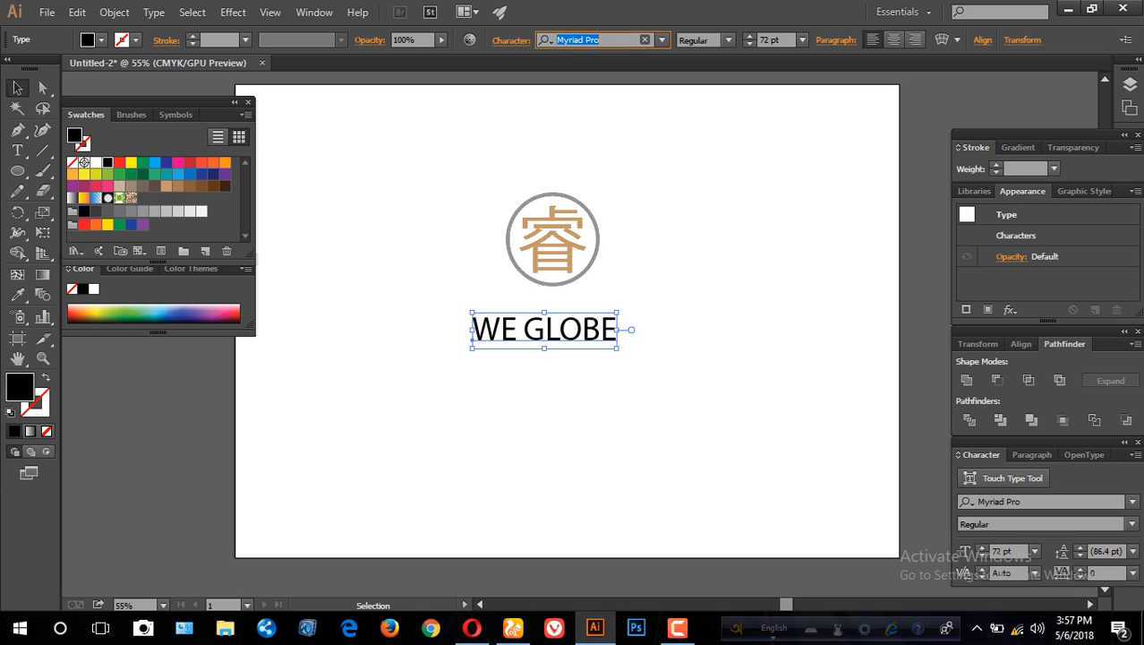
pyautogui.write('n')
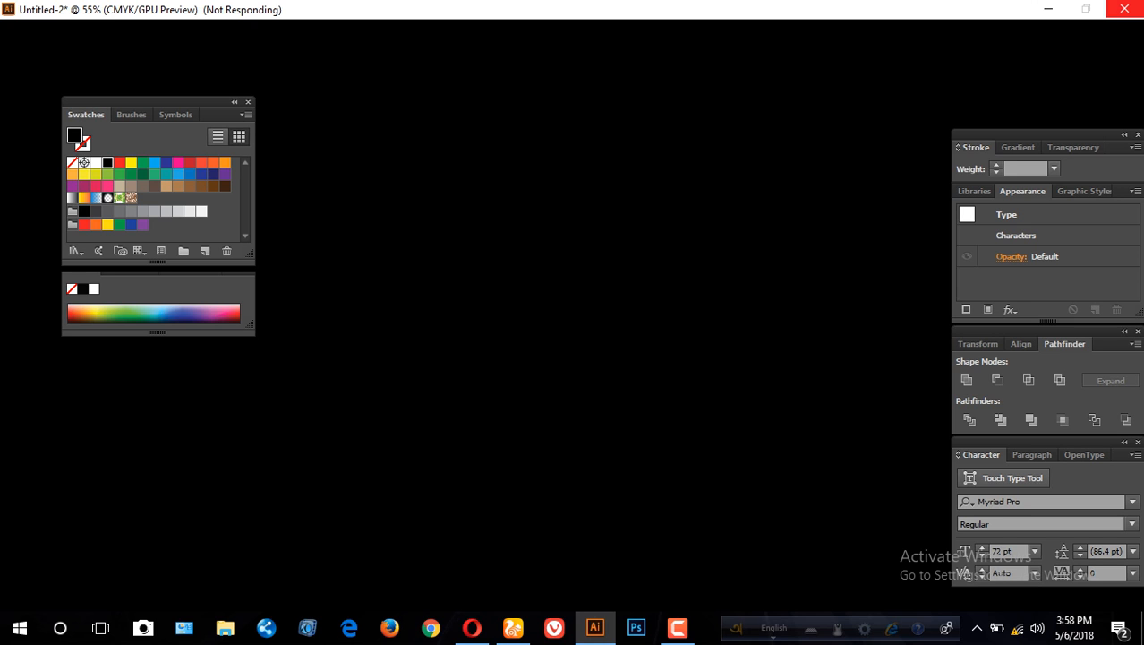
pyautogui.moveTo(677, 627)
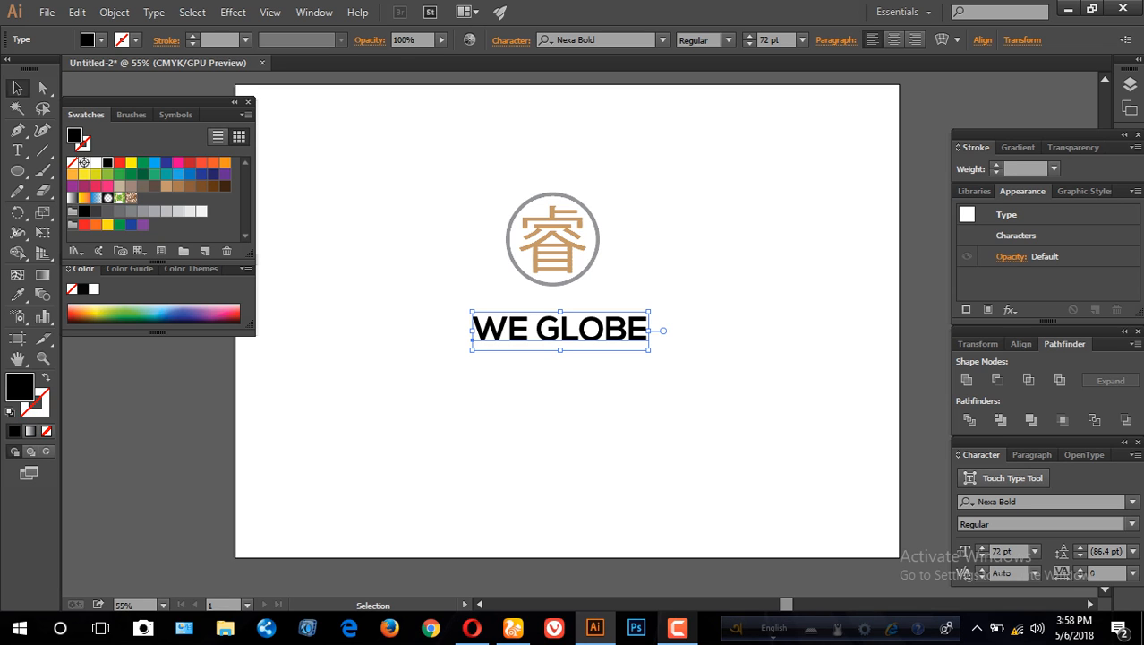
pyautogui.click(678, 628)
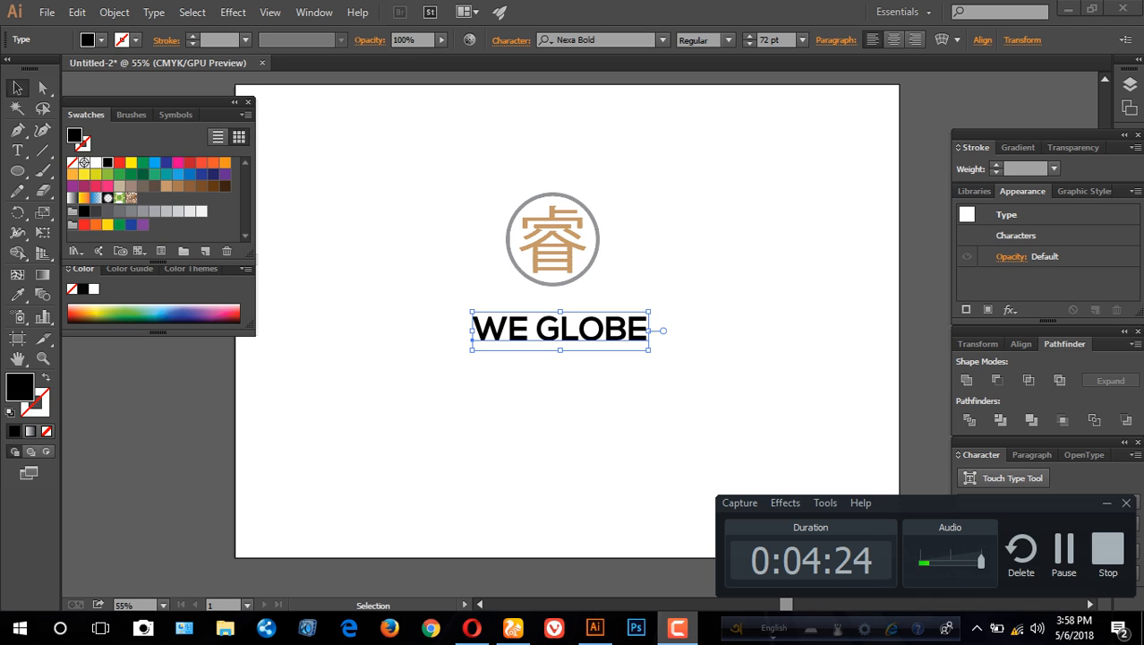
pyautogui.click(678, 627)
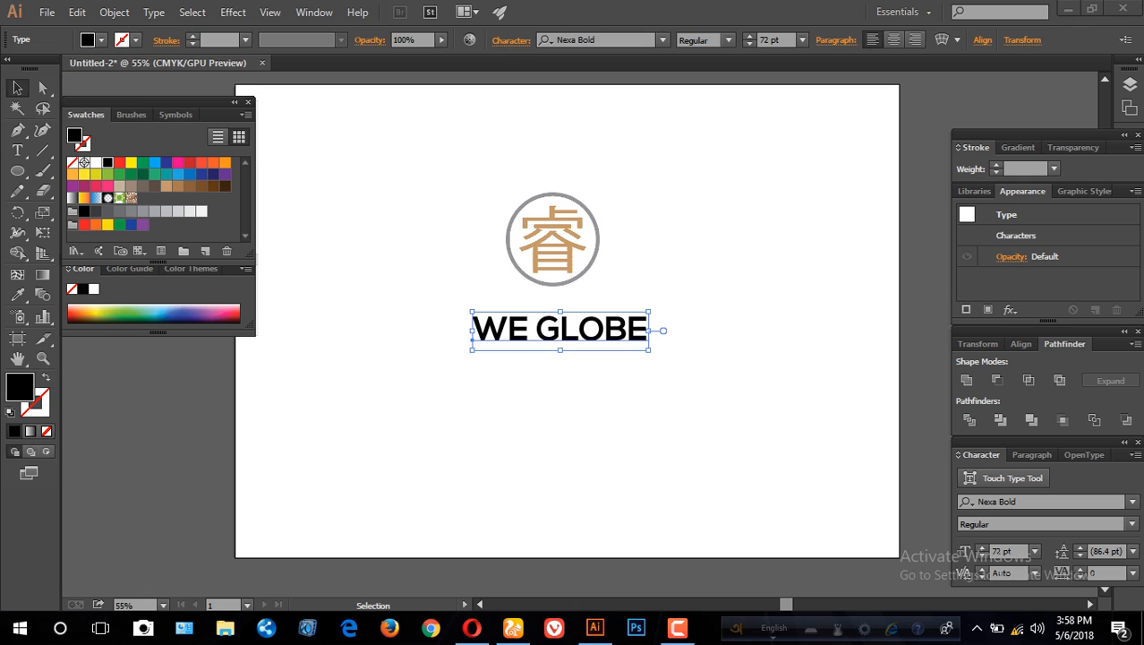
# - Enlarge the WE GLOBE text proportionally about its centre to 102.88 pt and place a duplicate of it underneath
pyautogui.click(626, 430)
pyautogui.click(573, 329)
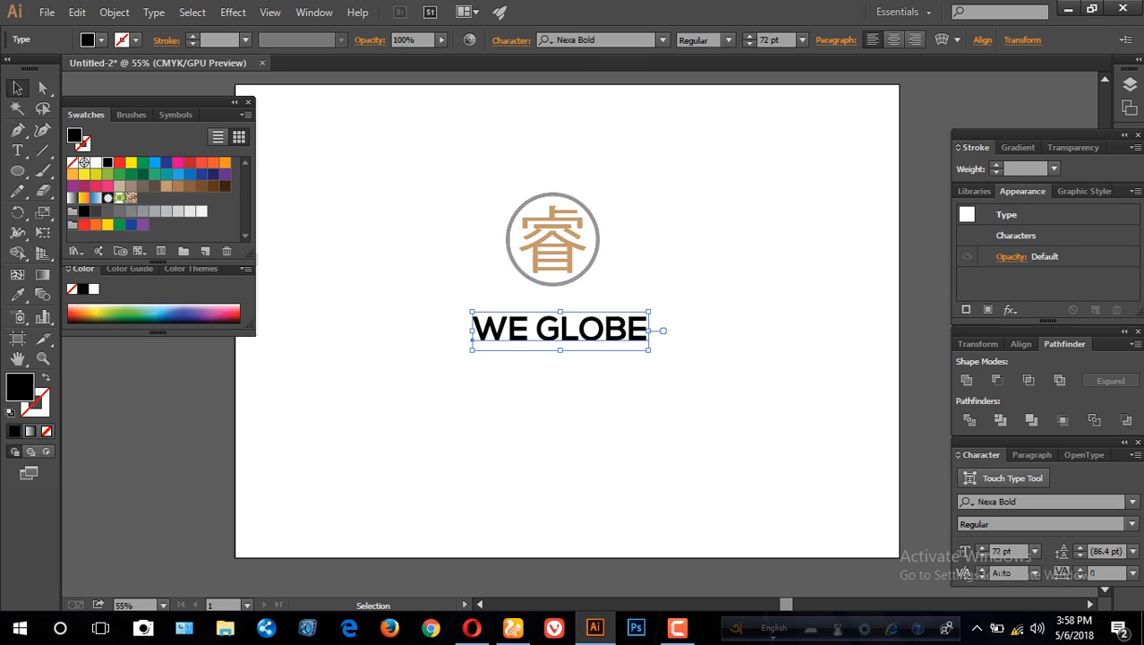
pyautogui.moveTo(649, 350); pyautogui.dragTo(686, 358)
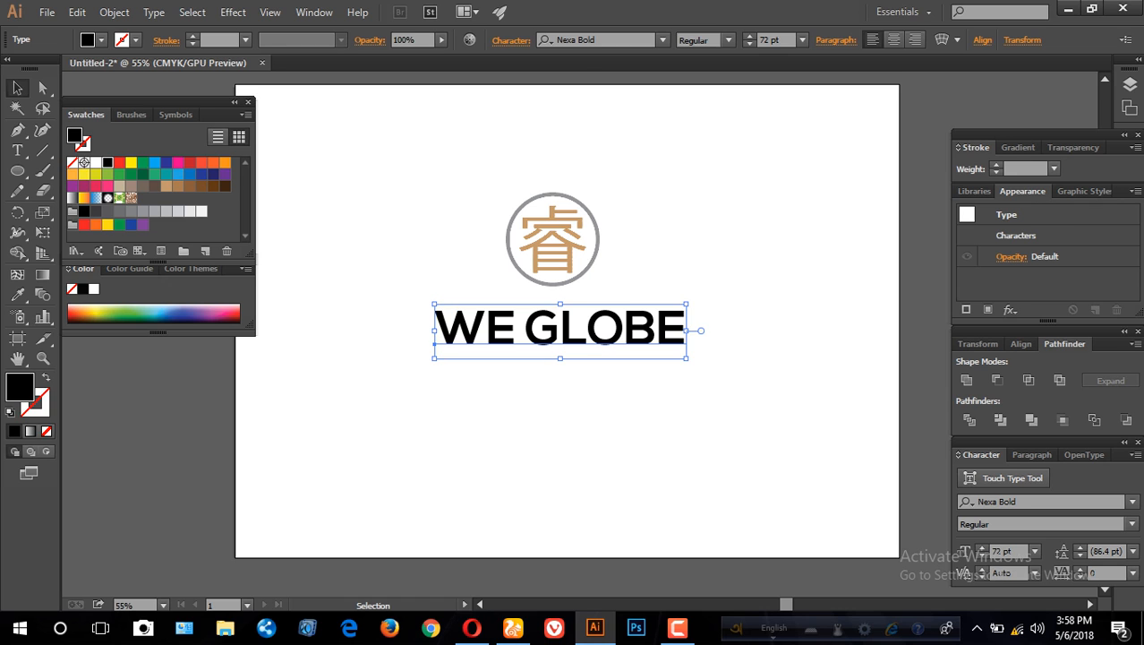
pyautogui.click(708, 390)
pyautogui.moveTo(583, 331); pyautogui.dragTo(576, 408)
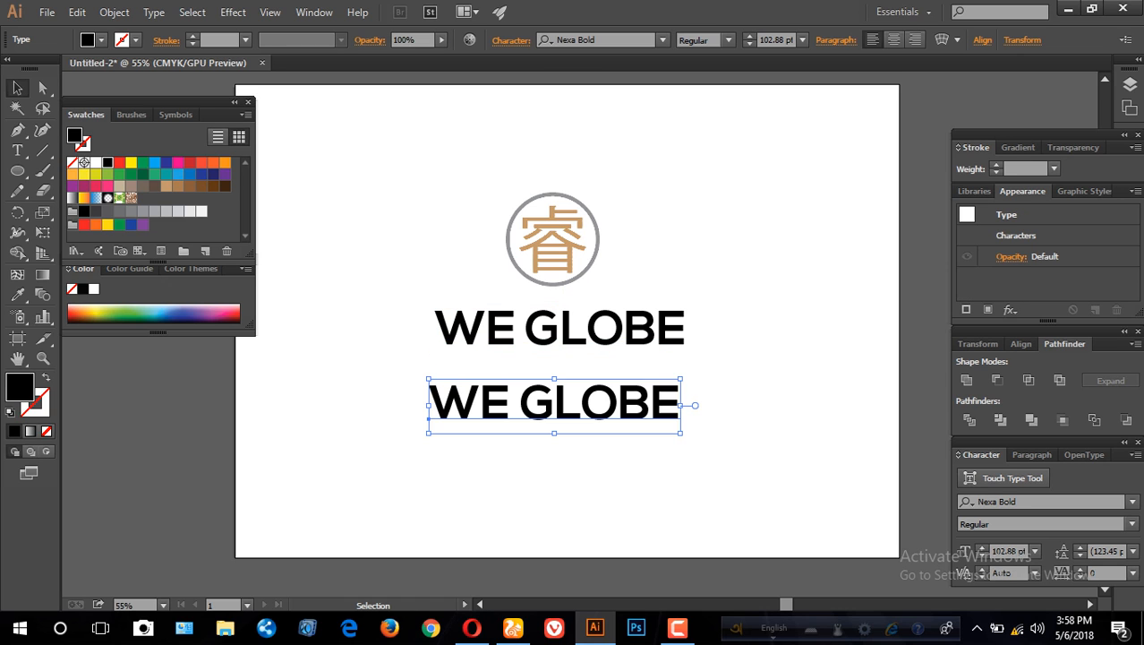
# - Set the lower WE GLOBE copy's font to Handel Gothic AT
pyautogui.click(591, 39)
pyautogui.write('h')
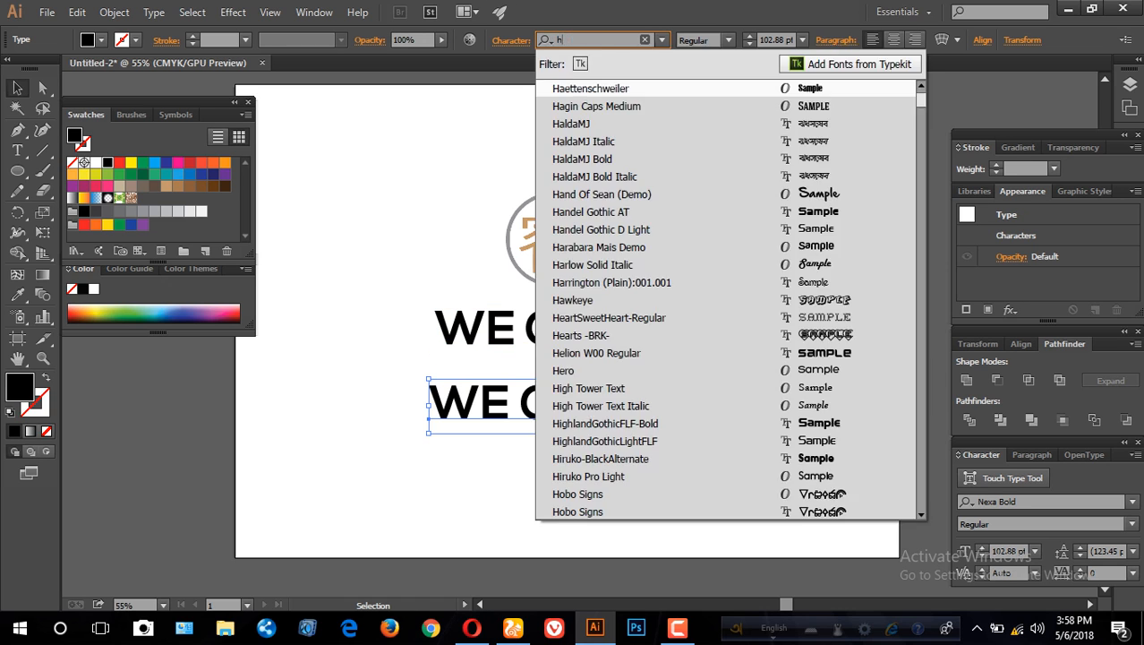
pyautogui.write('an')
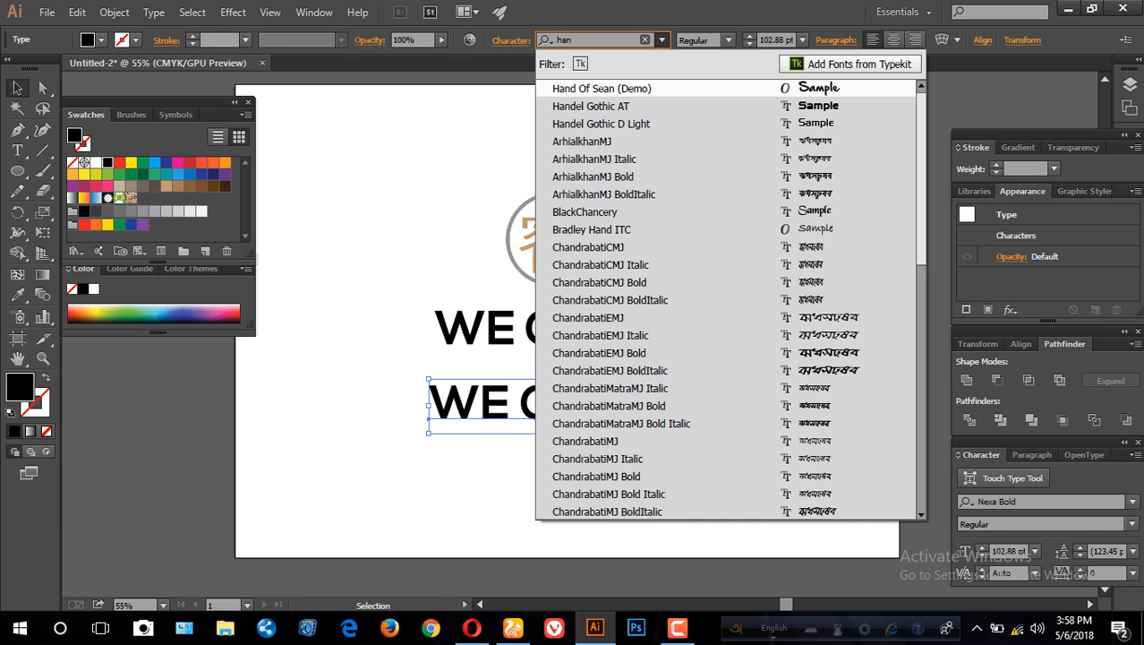
pyautogui.press('Down')
pyautogui.press('Return')
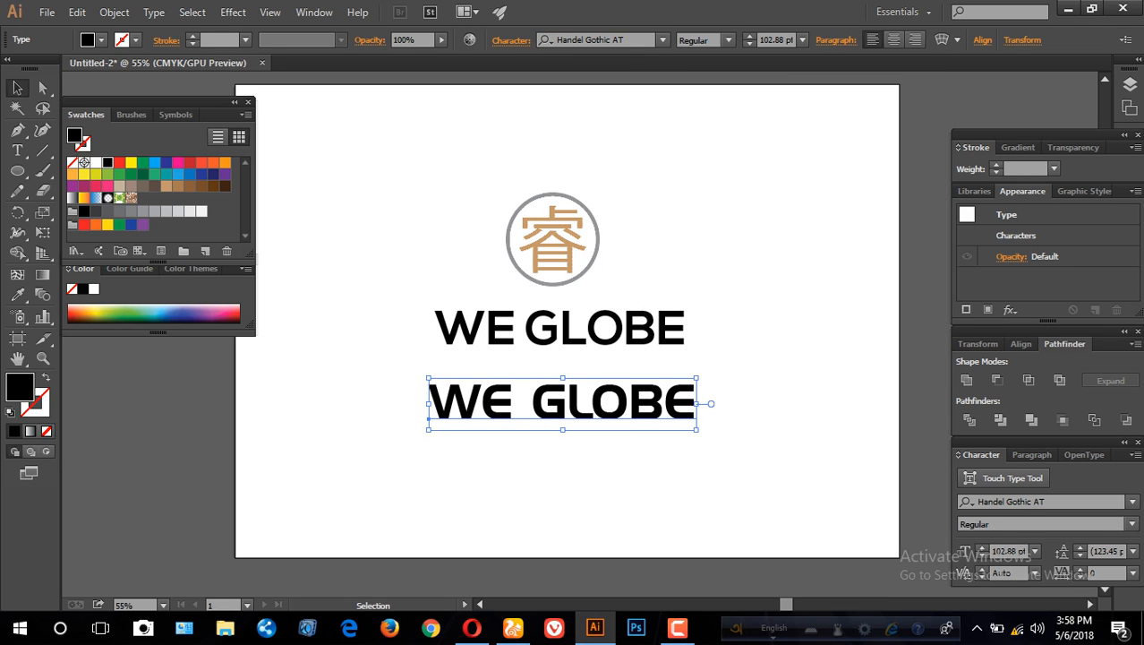
# - Duplicate the Handel Gothic text directly beneath itself and set the copy's font to Harabara Mais Demo
pyautogui.moveTo(569, 408); pyautogui.dragTo(562, 465)
pyautogui.click(618, 39)
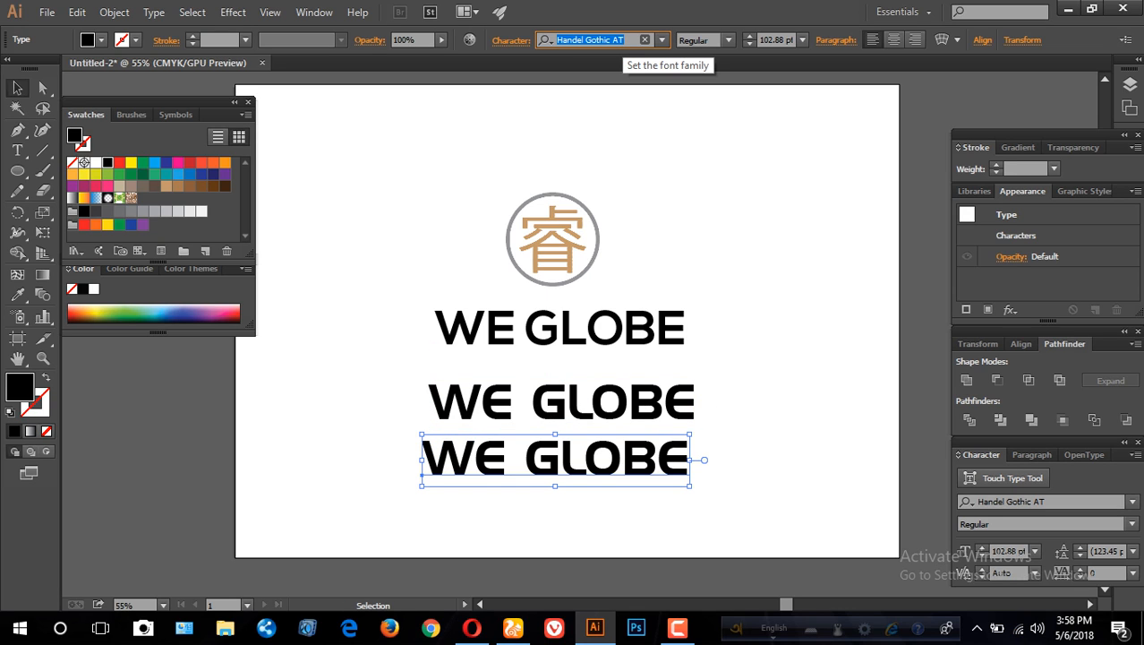
pyautogui.write('har')
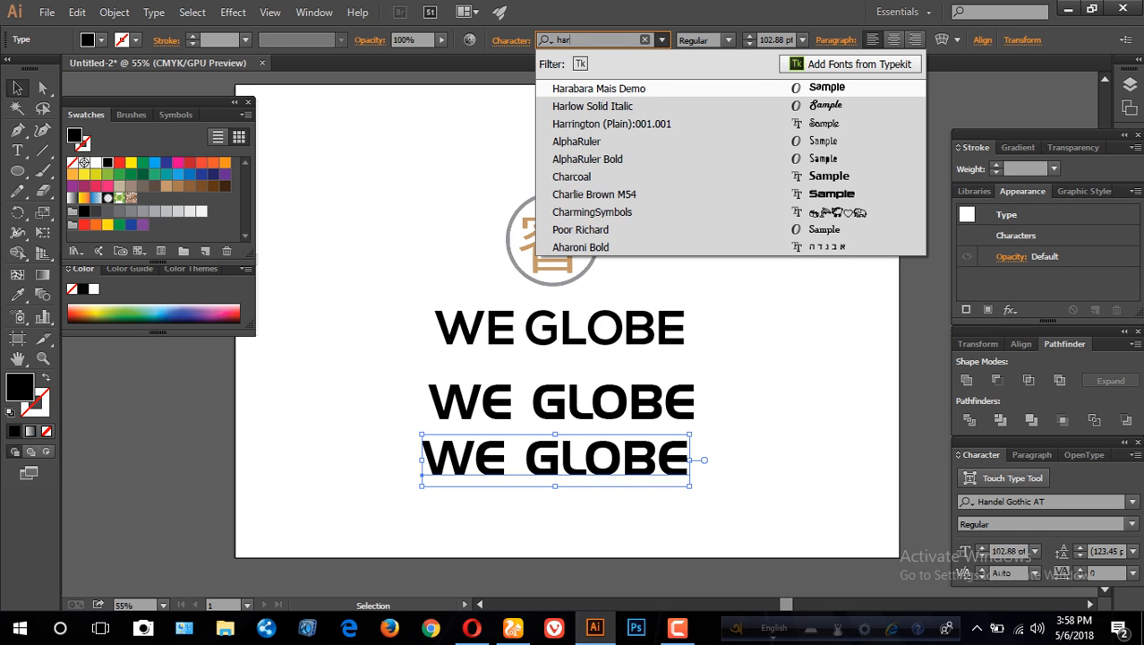
pyautogui.press('Return')
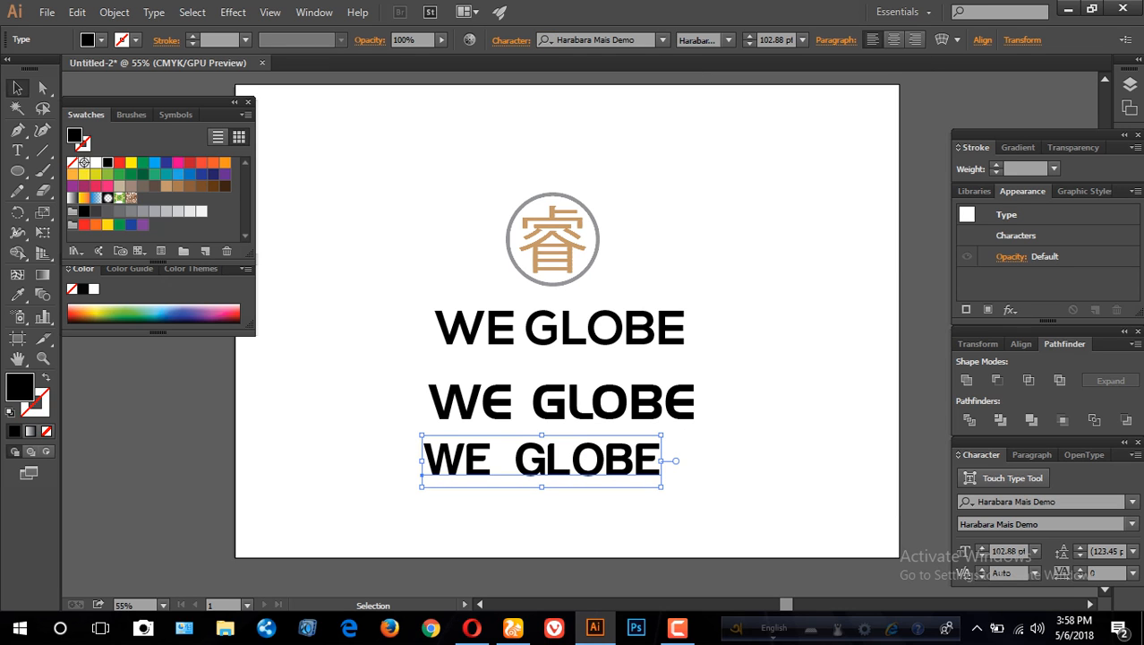
# - Move the lowest WE GLOBE copy slightly down and set its font to GoodTimesRg-Regular
pyautogui.moveTo(631, 459); pyautogui.dragTo(624, 484)
pyautogui.click(634, 40)
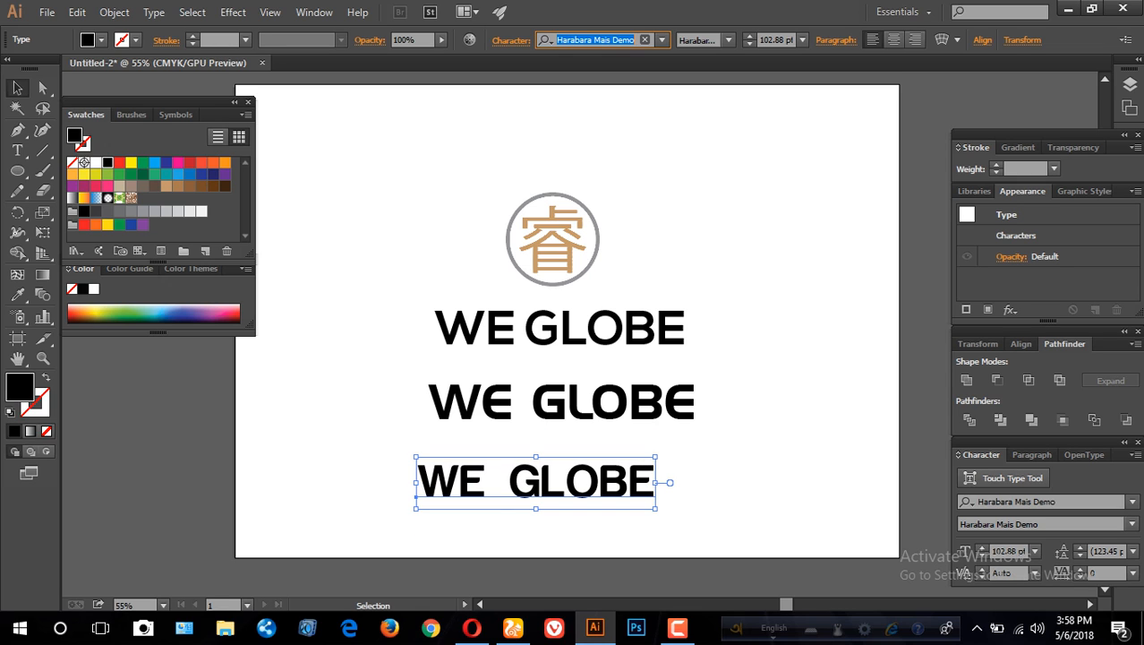
pyautogui.write('g')
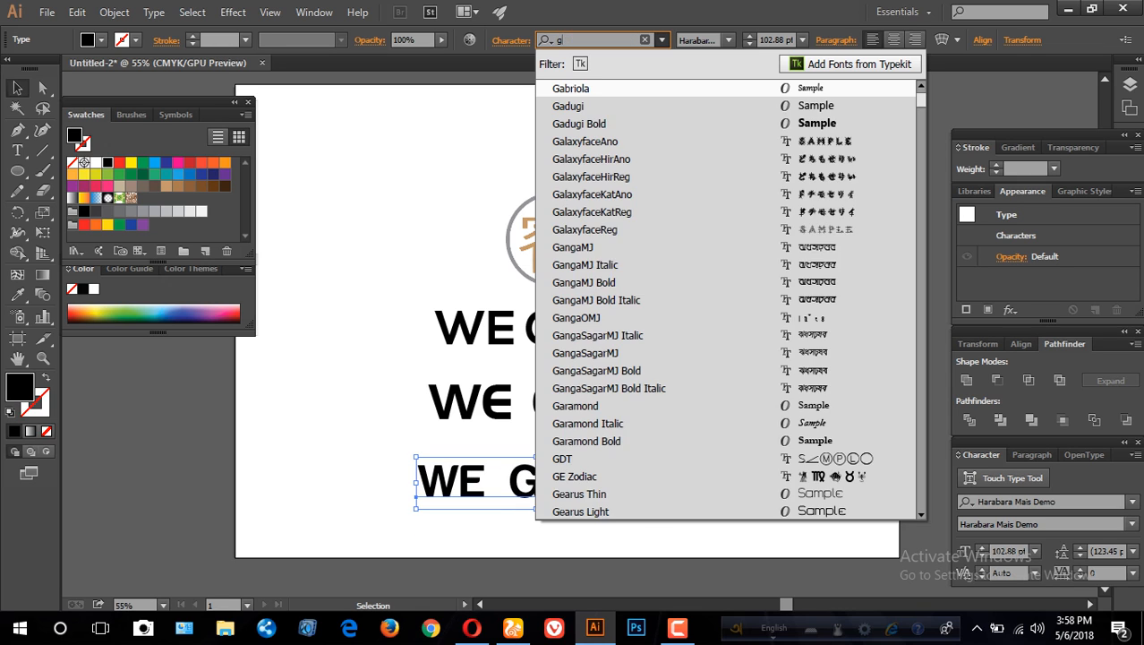
pyautogui.write('ood')
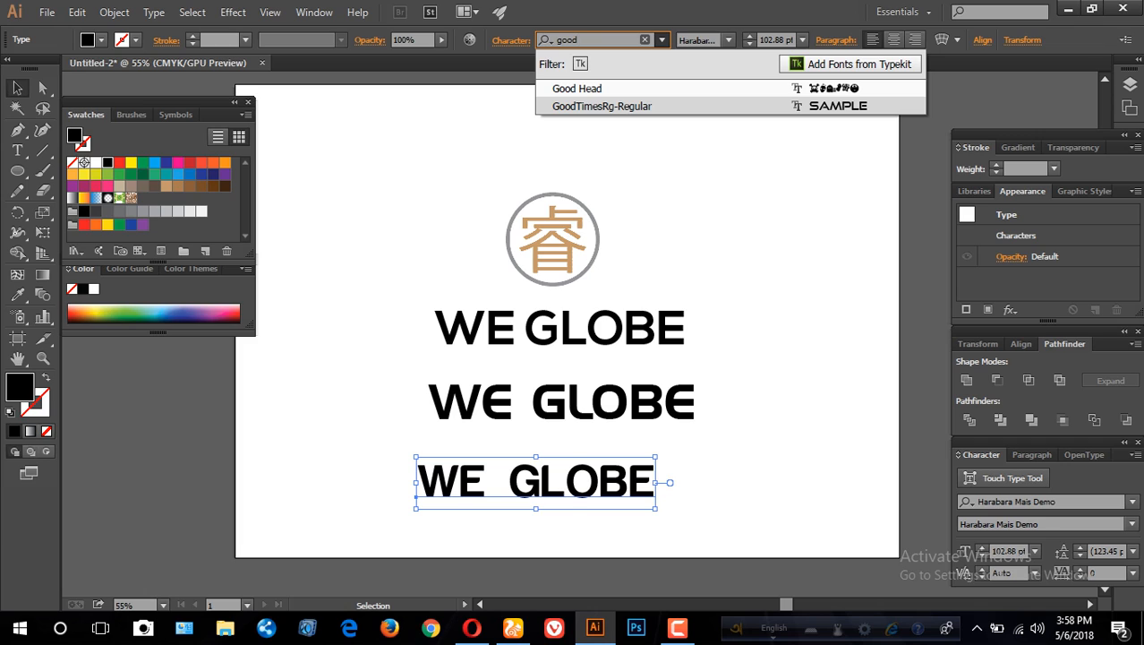
pyautogui.press('Return')
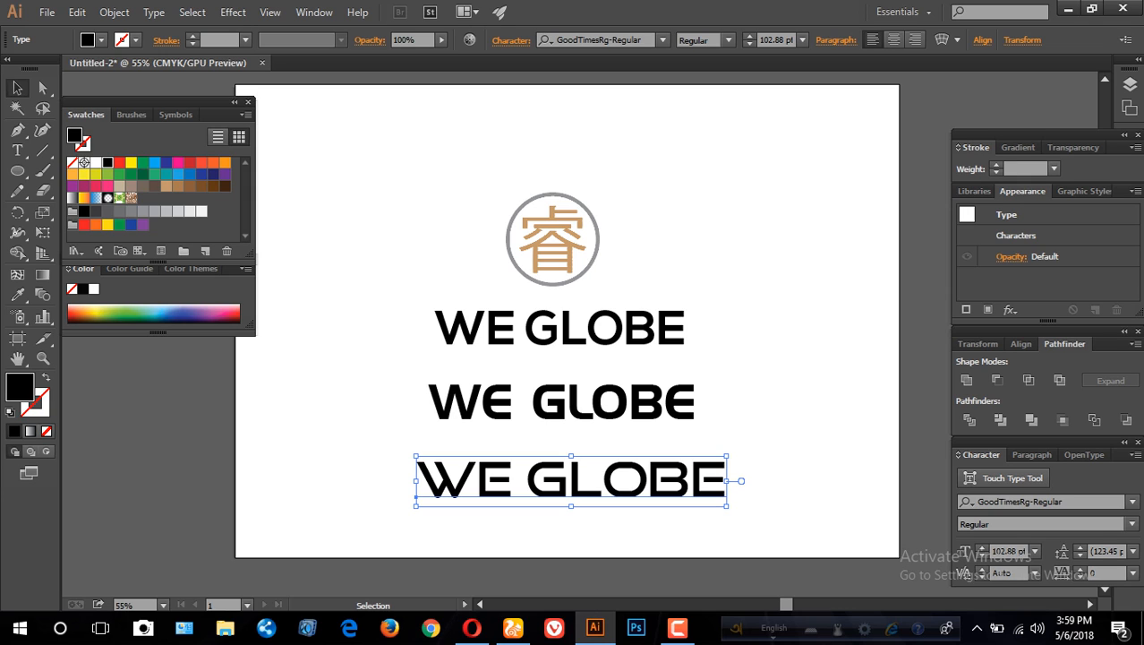
# - Move the Nexa Bold and Handel Gothic AT versions of WE GLOBE off the artboard, side by side above its upper edge
pyautogui.click(573, 330)
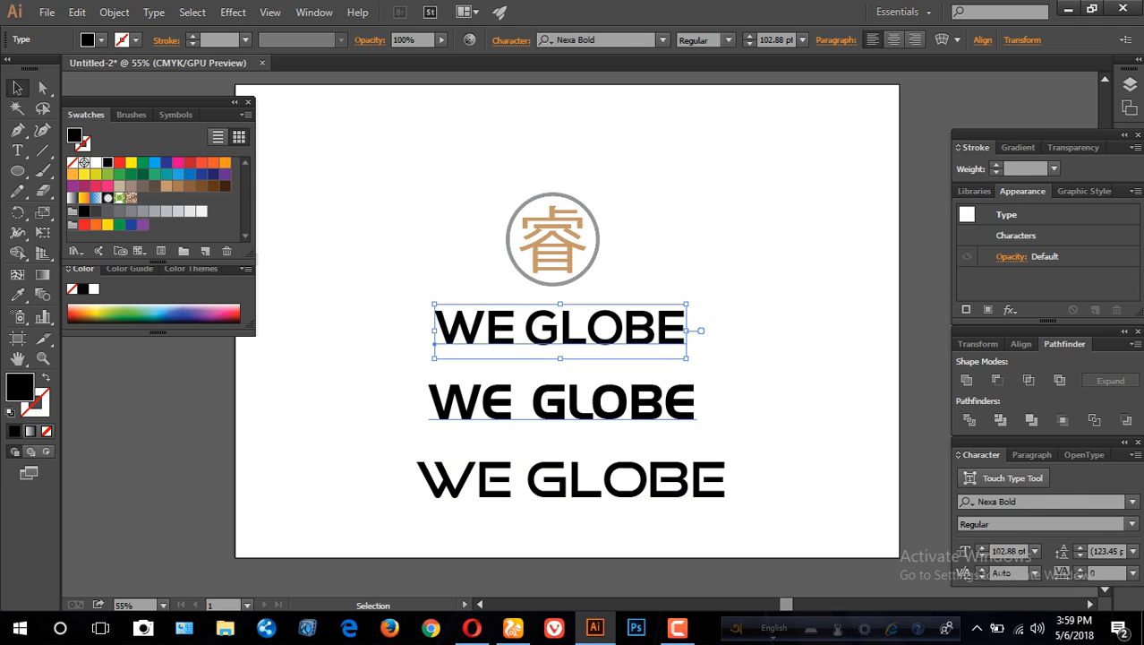
pyautogui.click(761, 363)
pyautogui.click(573, 329)
pyautogui.scroll(1, 573, 340)
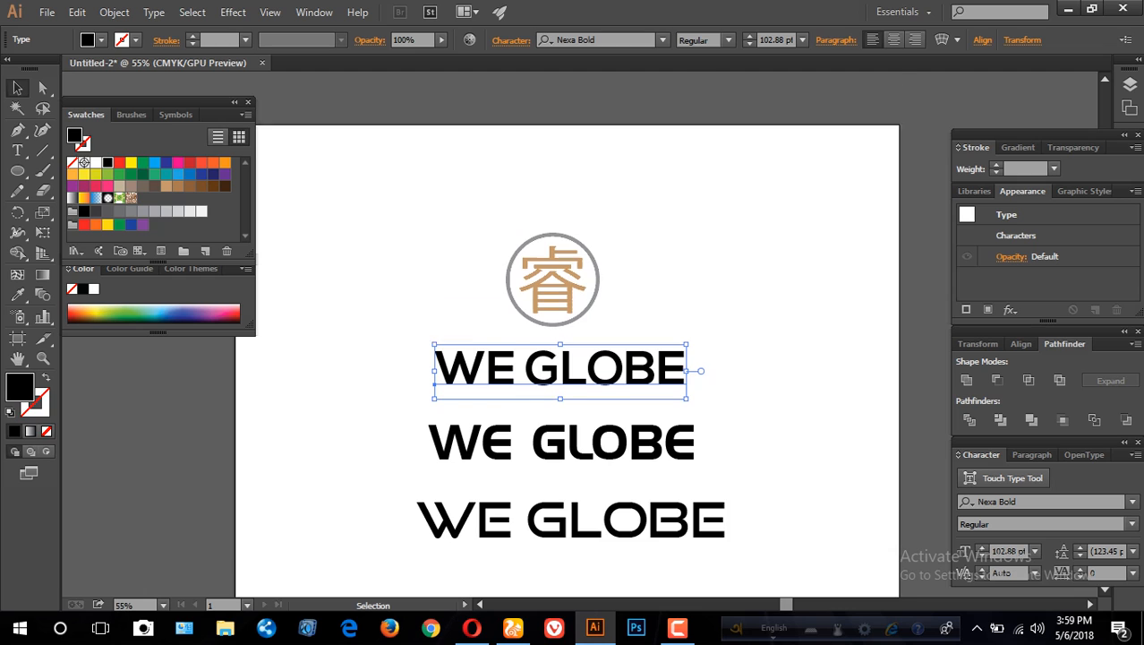
pyautogui.scroll(1, 560, 394)
pyautogui.moveTo(560, 408); pyautogui.dragTo(537, 92)
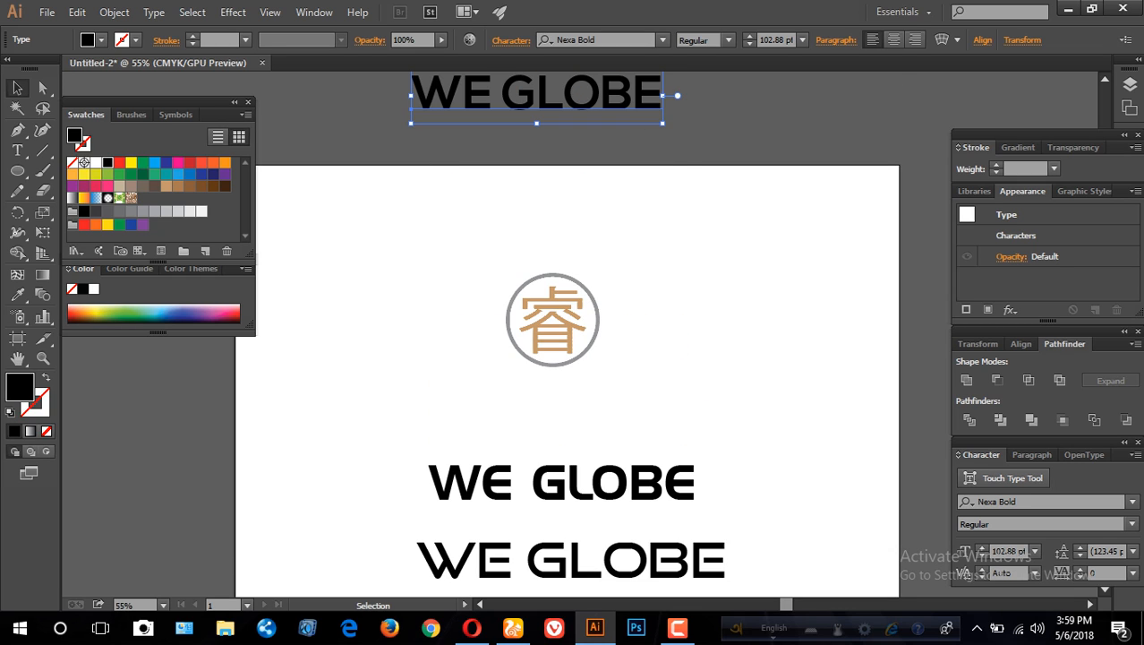
pyautogui.moveTo(642, 478); pyautogui.dragTo(885, 97)
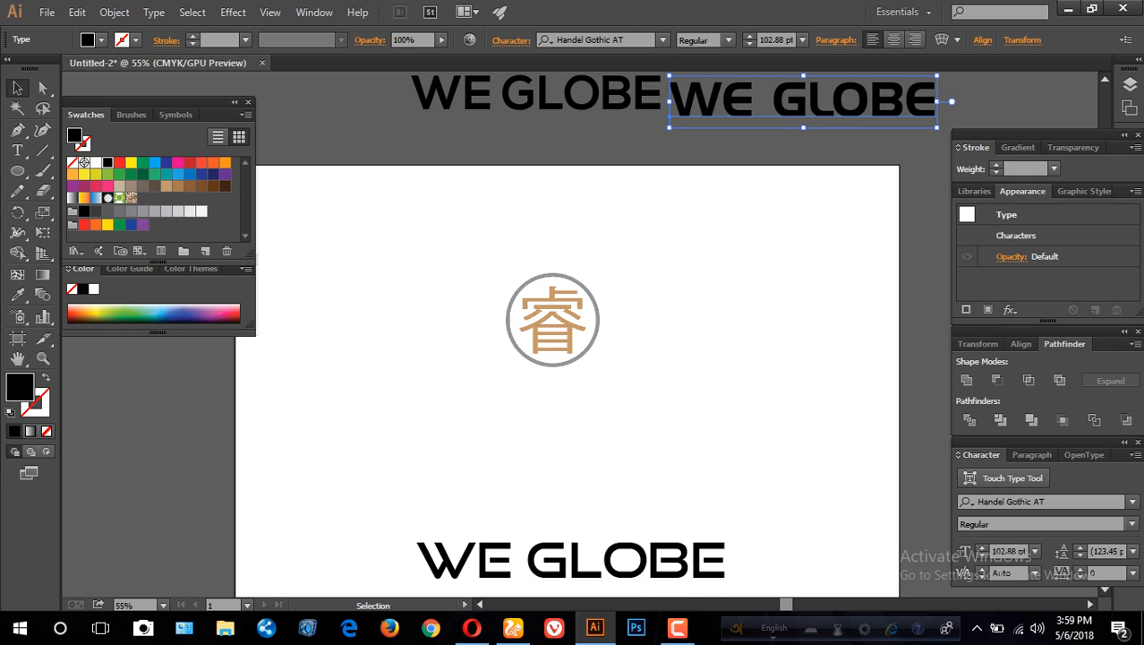
pyautogui.click(677, 627)
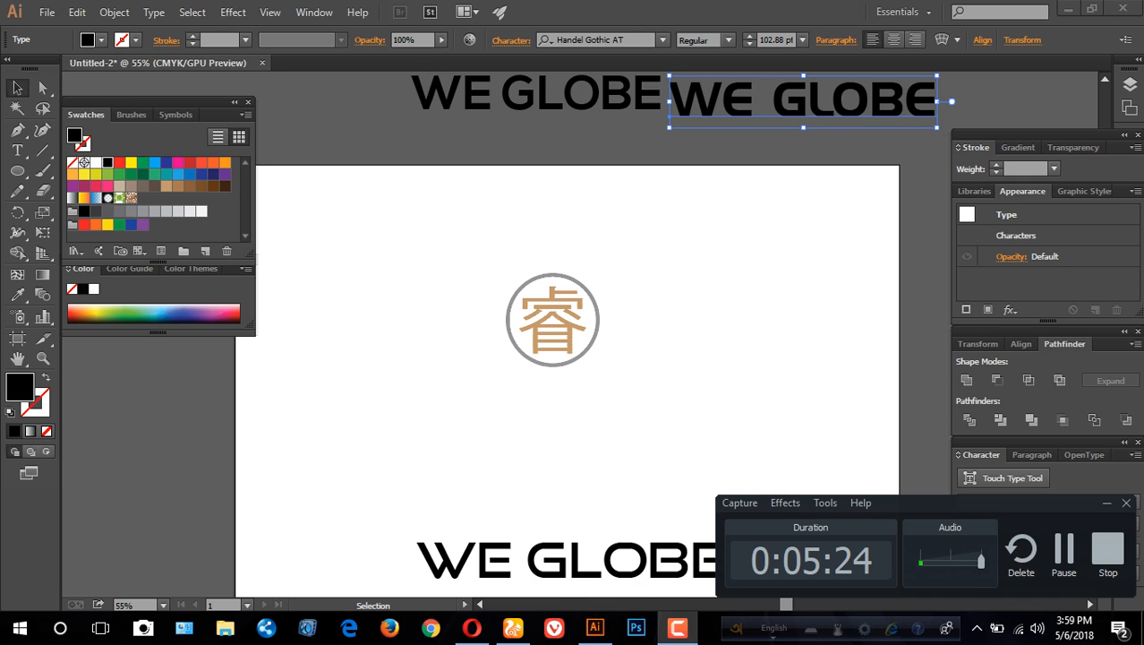
pyautogui.click(1064, 550)
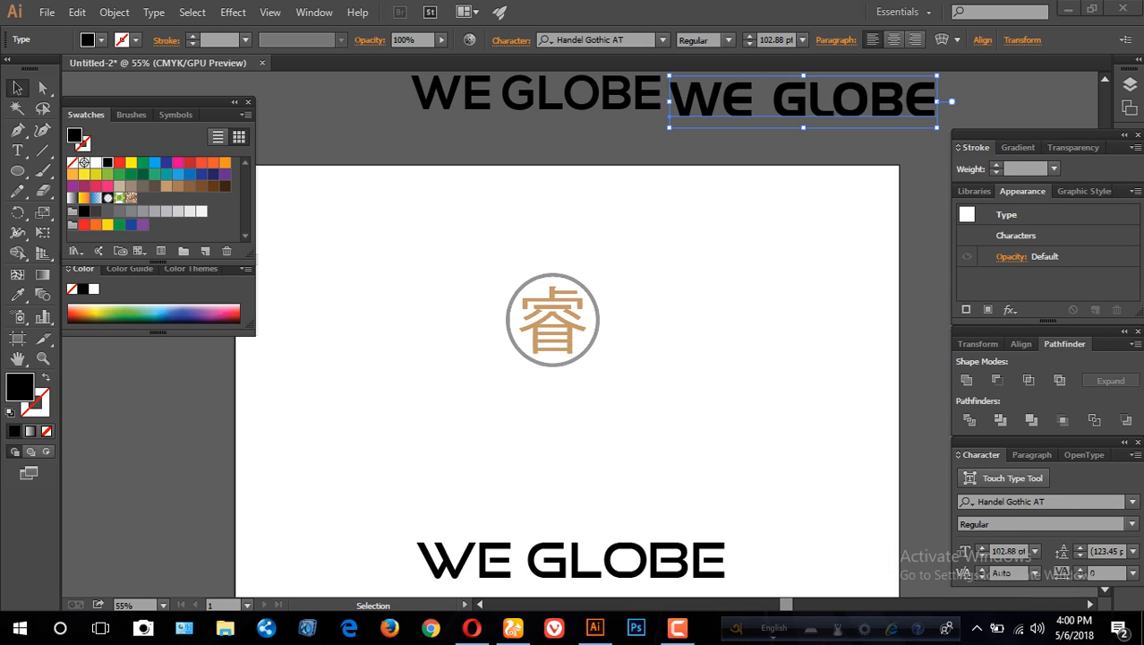
# - Nudge the Handel Gothic AT text slightly upward in its place above the artboard
pyautogui.scroll(-1, 578, 334)
pyautogui.scroll(3, 578, 334)
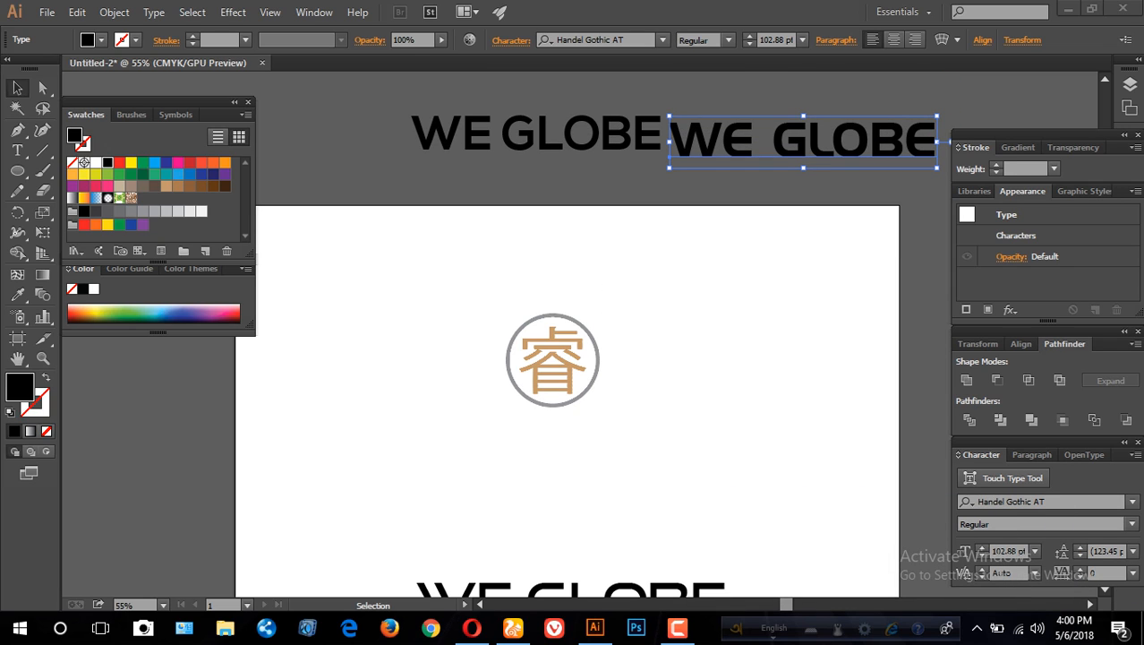
pyautogui.click(803, 141)
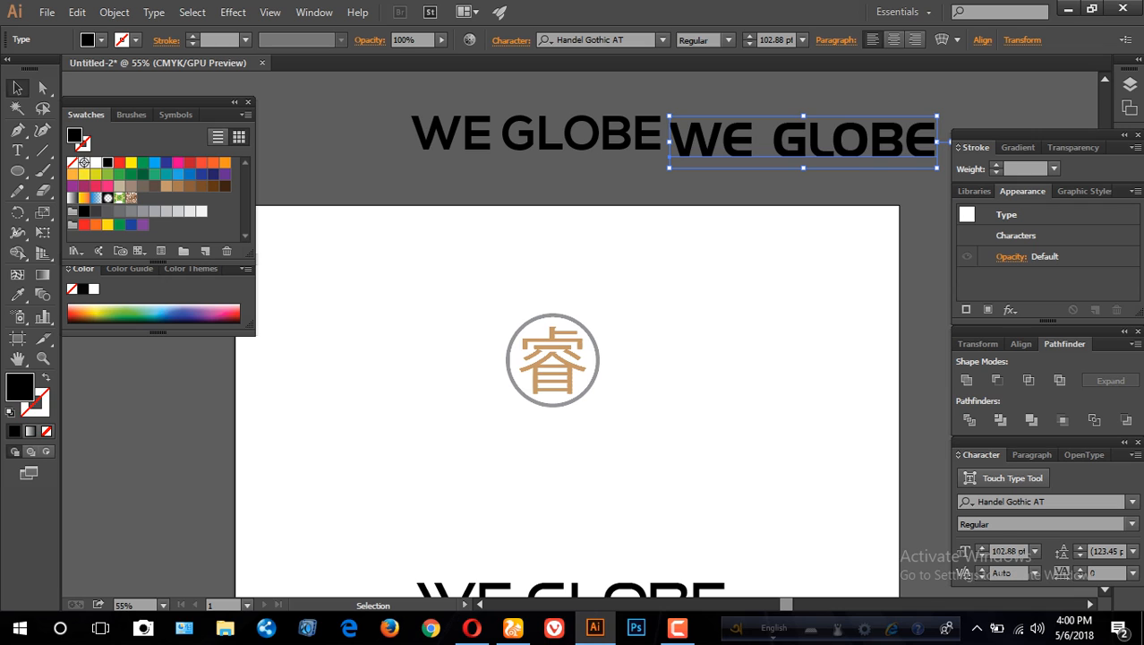
pyautogui.moveTo(797, 138); pyautogui.dragTo(803, 122)
# - Move the GoodTimesRg-Regular WE GLOBE text up closer to the emblem and convert it to outlines
pyautogui.scroll(-3, 803, 125)
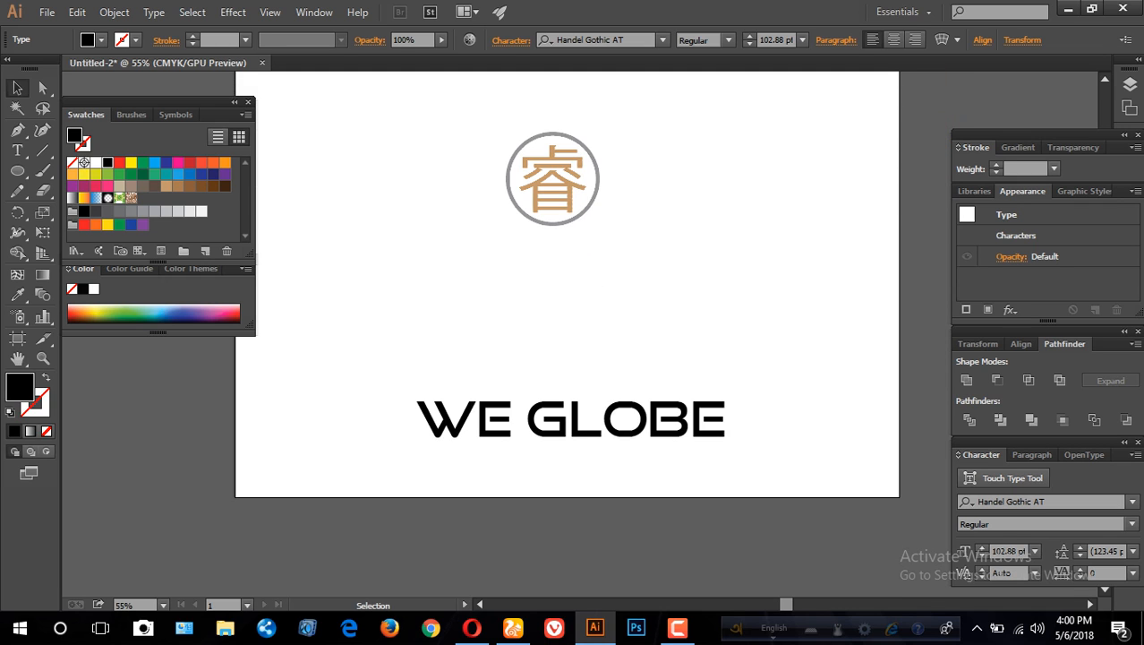
pyautogui.press('space')
pyautogui.moveTo(573, 323); pyautogui.dragTo(595, 395)
pyautogui.moveTo(602, 499); pyautogui.dragTo(596, 391)
pyautogui.rightClick(592, 391)
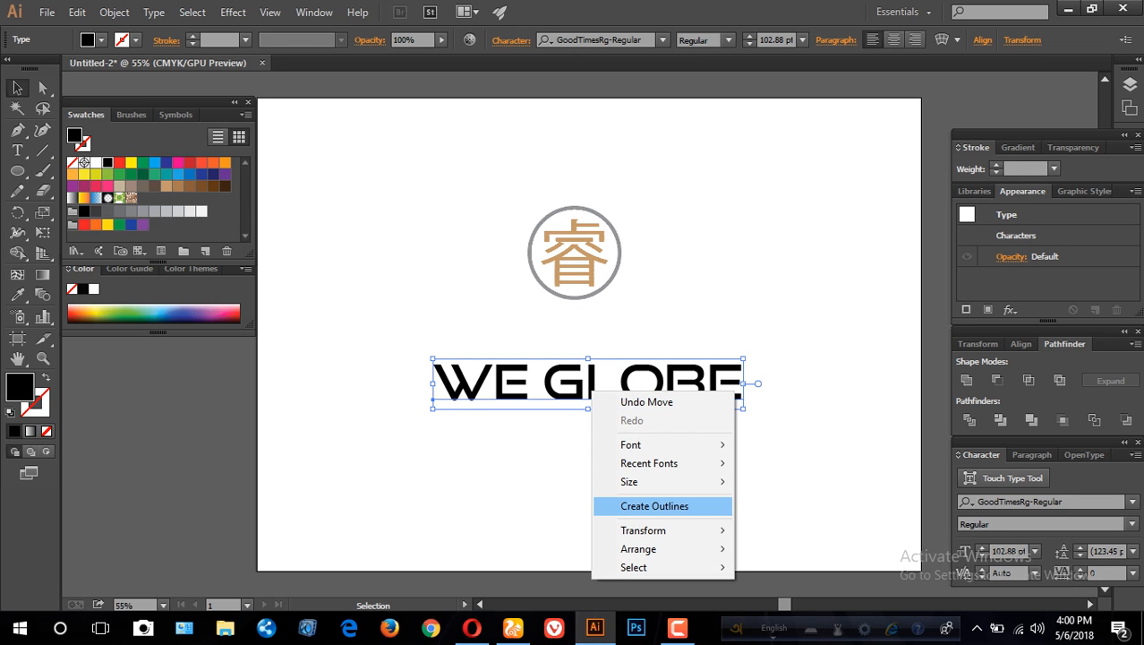
pyautogui.click(654, 506)
pyautogui.hotkey('ctrl', 'shift', 'a')
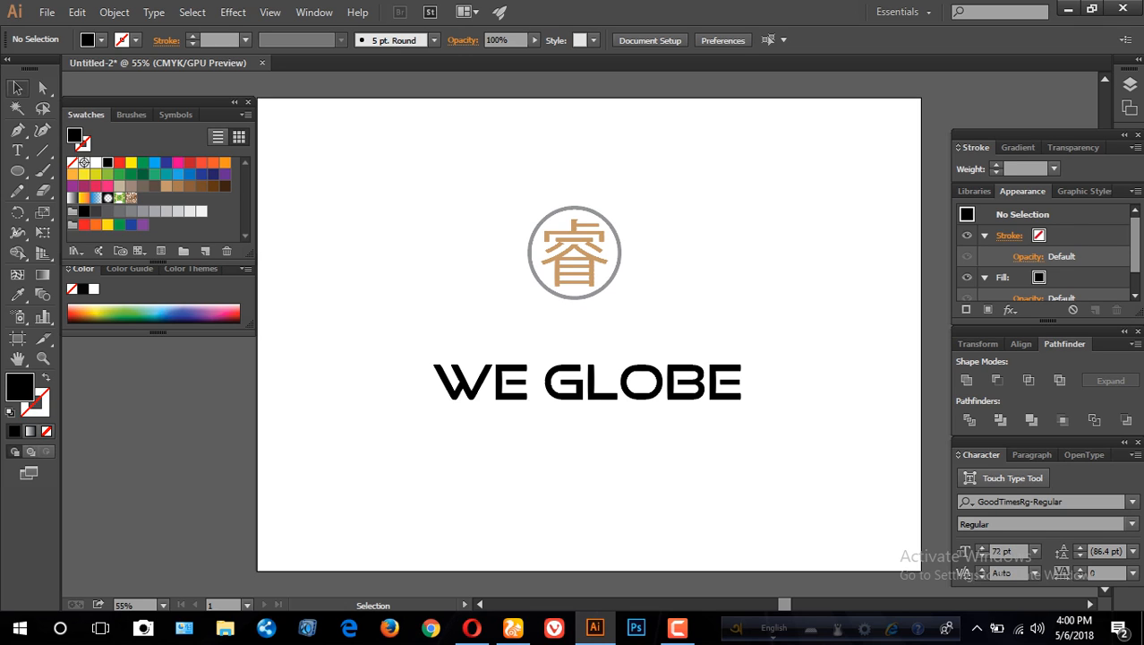
# - Extend the middle bar of the E in WE leftward past its stem to just short of the W
pyautogui.click(42, 87)
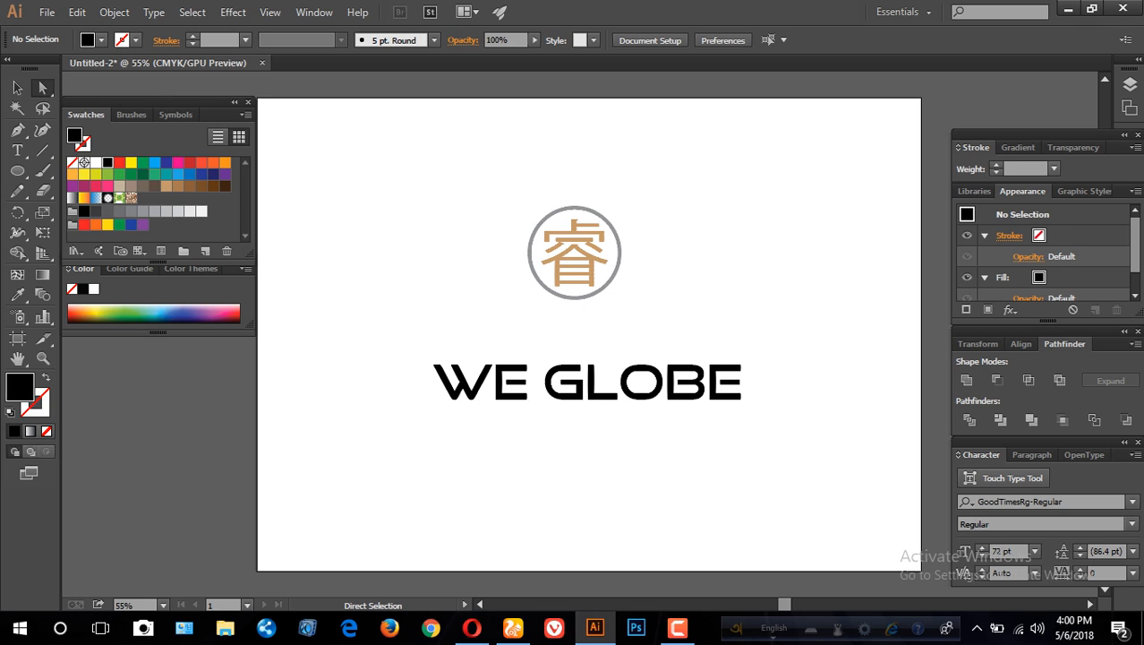
pyautogui.hotkey('ctrl', '1')
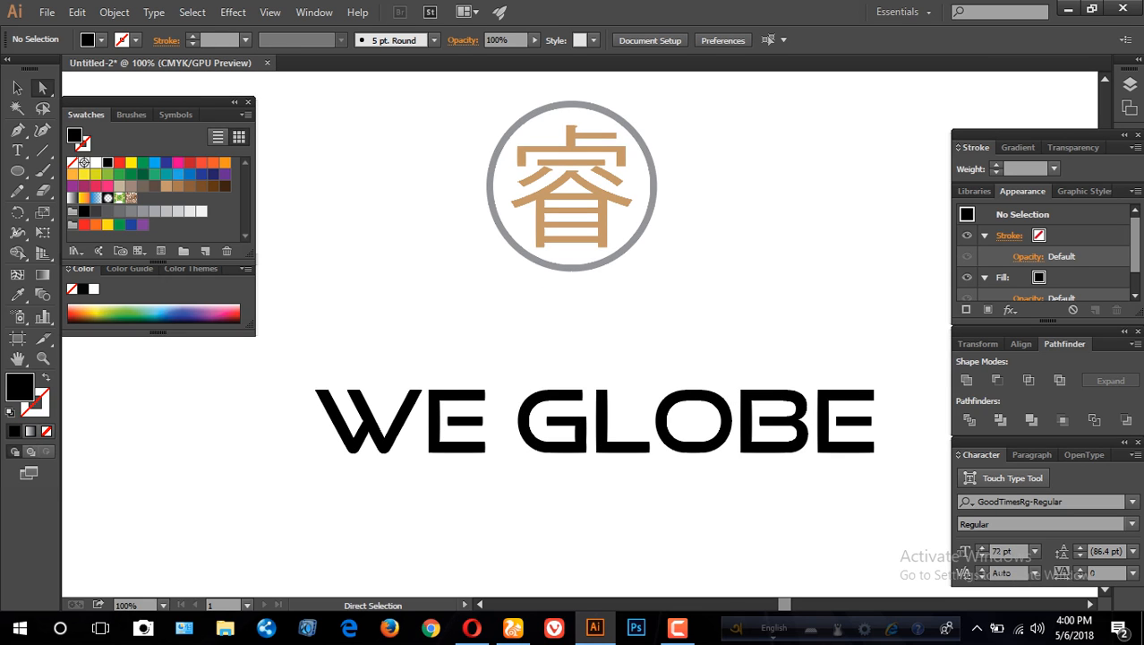
pyautogui.scroll(-2, 580, 340)
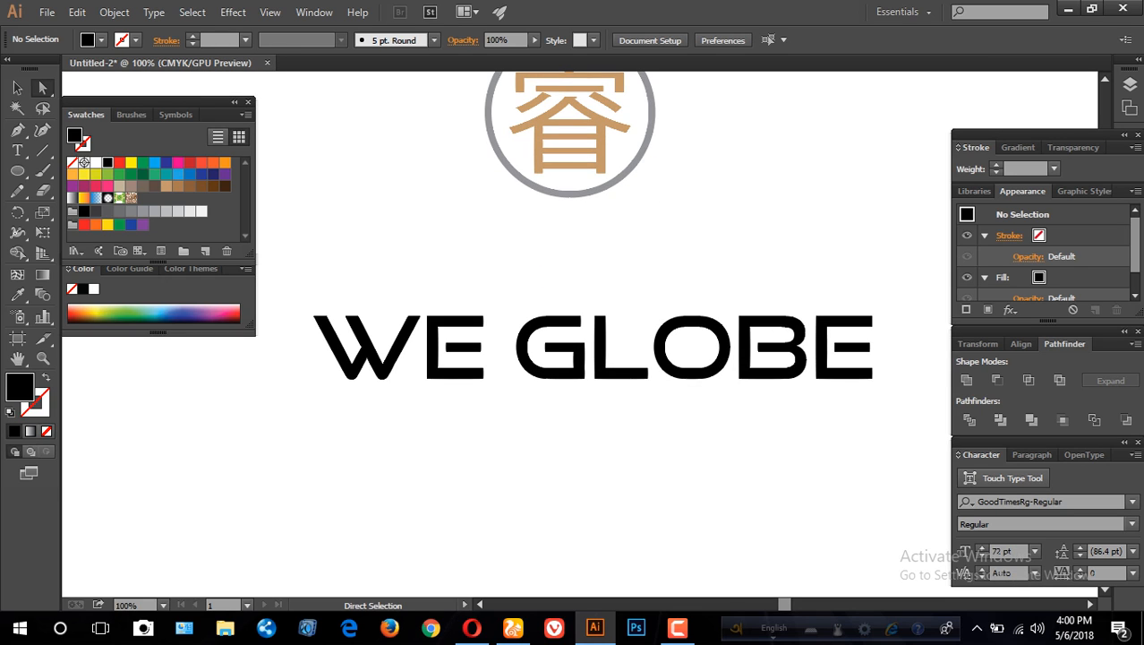
pyautogui.moveTo(456, 333); pyautogui.dragTo(412, 347)
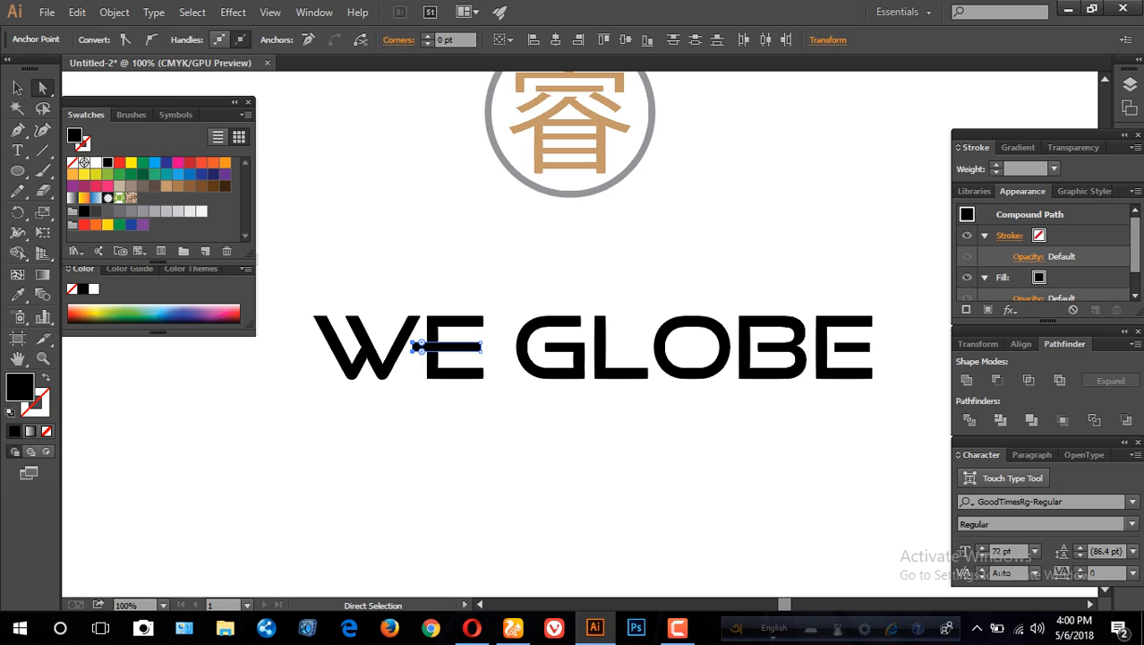
# - Extend the middle bar of the last E in GLOBE leftward past its stem until it meets the B
pyautogui.click(721, 435)
pyautogui.hotkey('ctrl', '+')
pyautogui.hotkey('ctrl', '+')
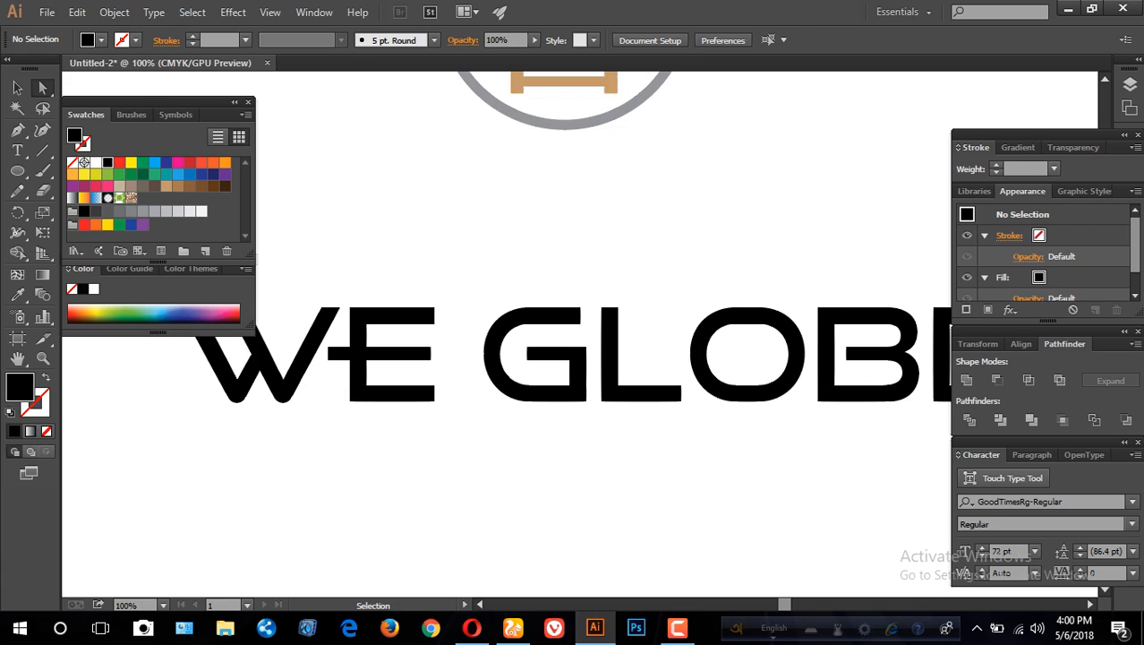
pyautogui.moveTo(788, 412); pyautogui.dragTo(519, 407)
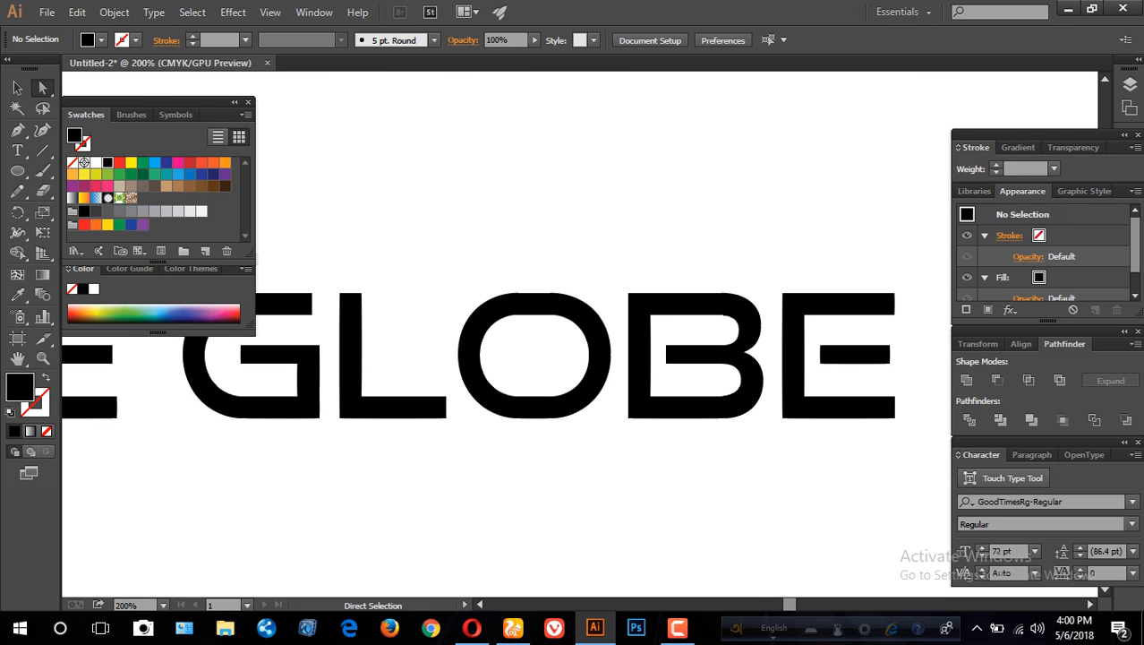
pyautogui.moveTo(831, 333); pyautogui.dragTo(775, 355)
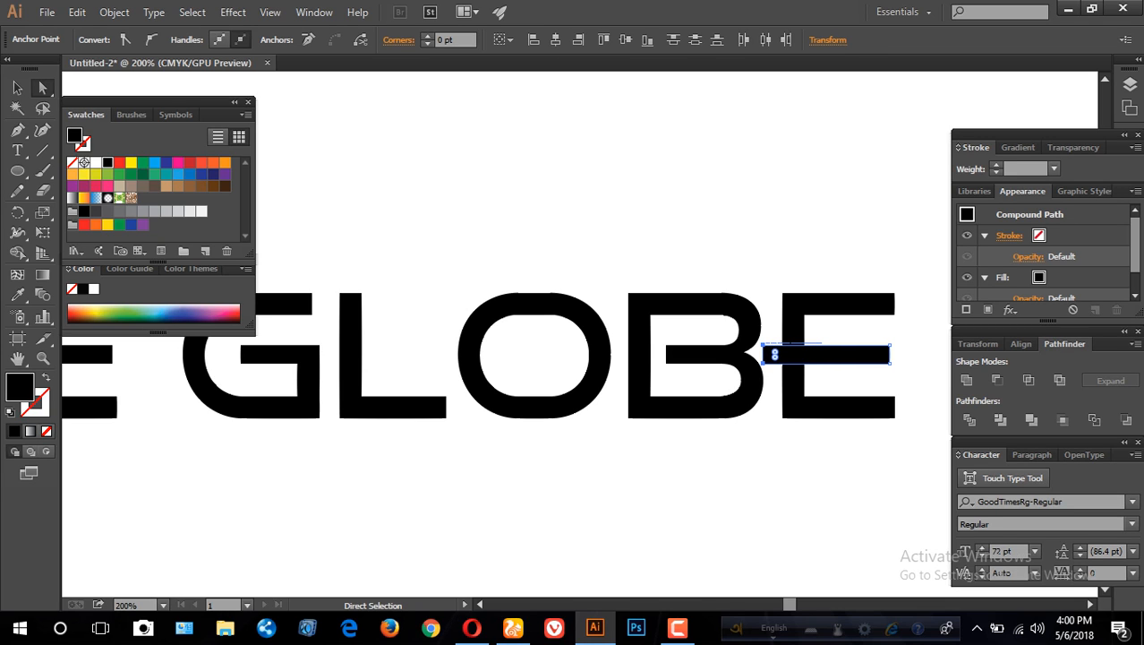
pyautogui.press('v')
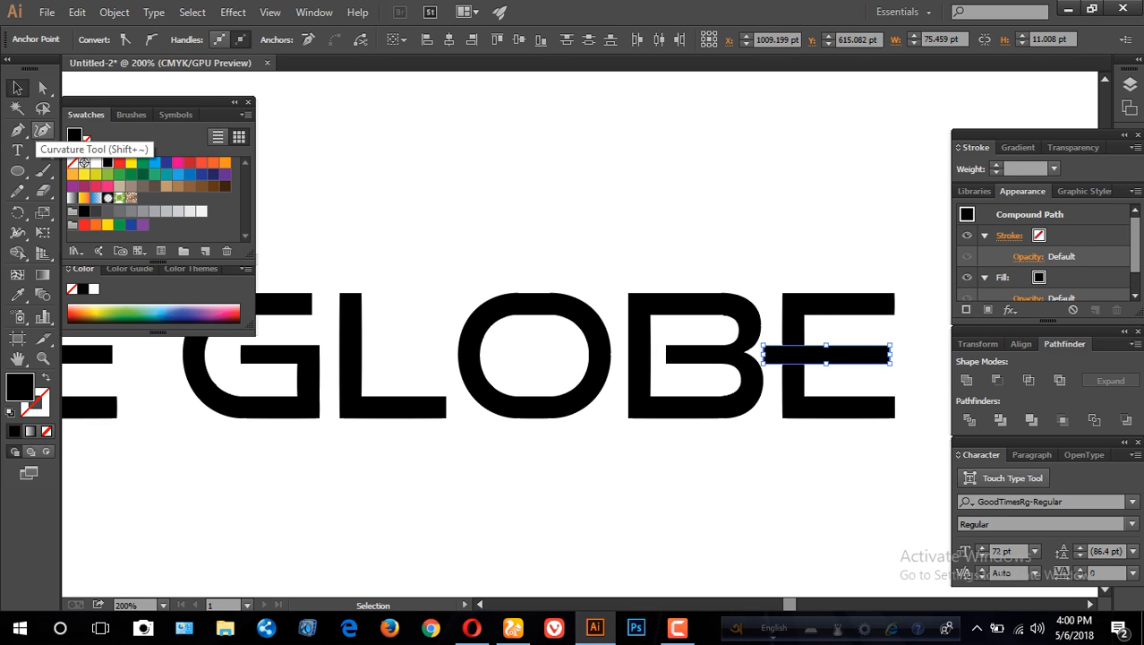
# - Draw a horizontal Pen path along the lower edge of the last E's upper arm, running leftward to the B
pyautogui.click(17, 130)
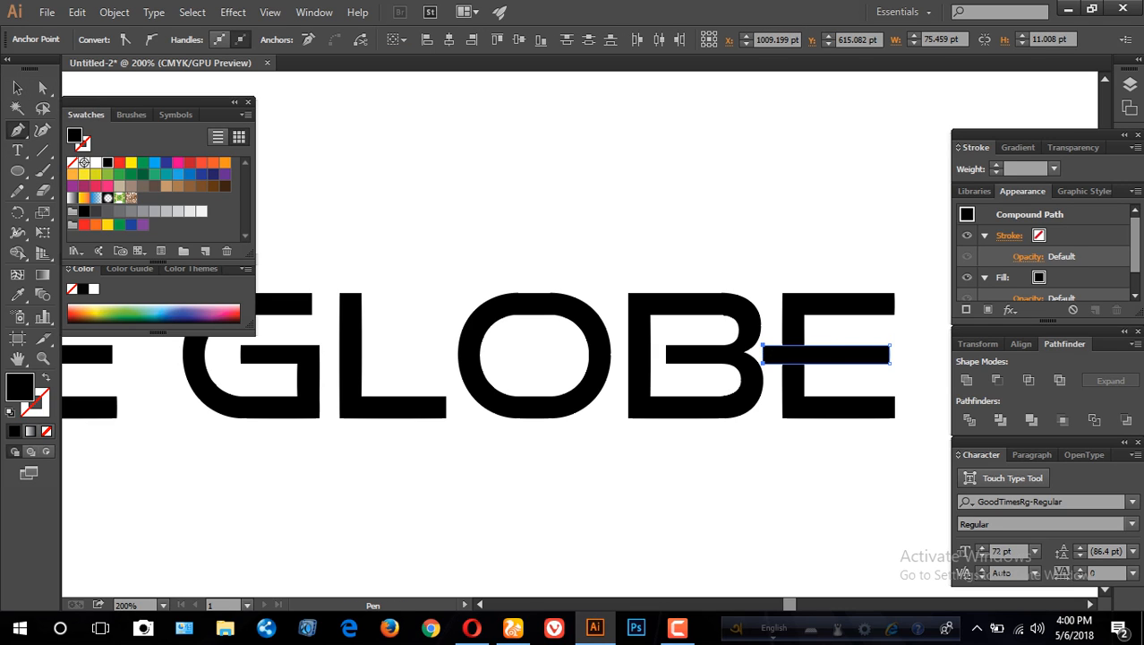
pyautogui.click(893, 313)
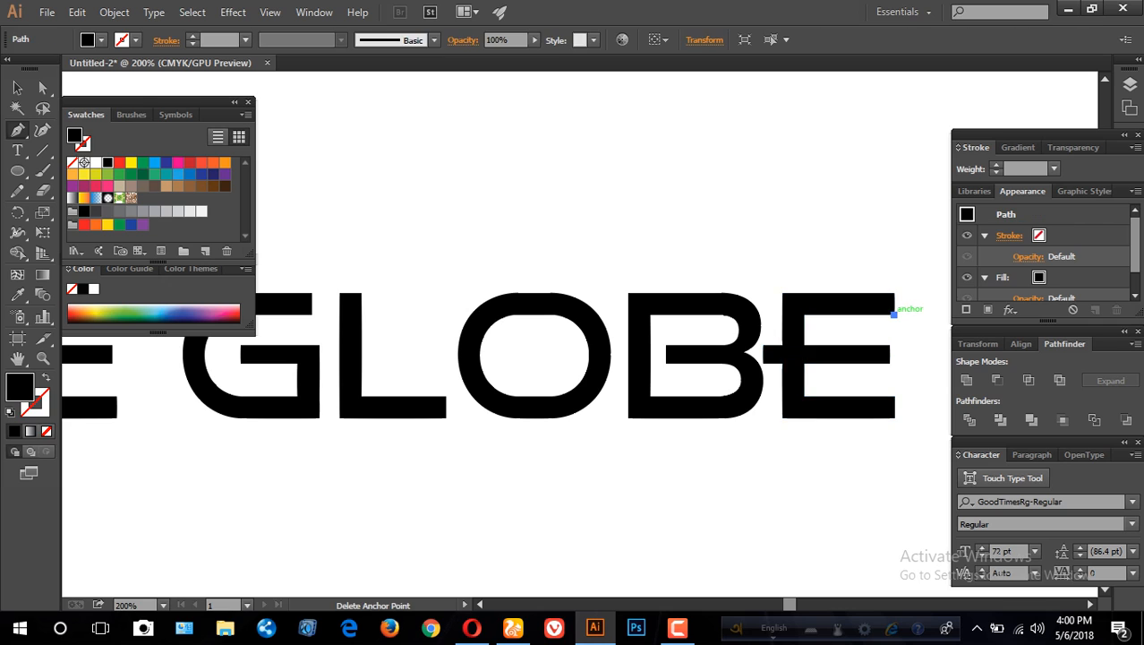
pyautogui.moveTo(894, 312); pyautogui.dragTo(768, 314)
# - Draw a horizontal Pen path about 75 pt long under the upper arm of the E in WE, running leftward past its stem
pyautogui.press('space')
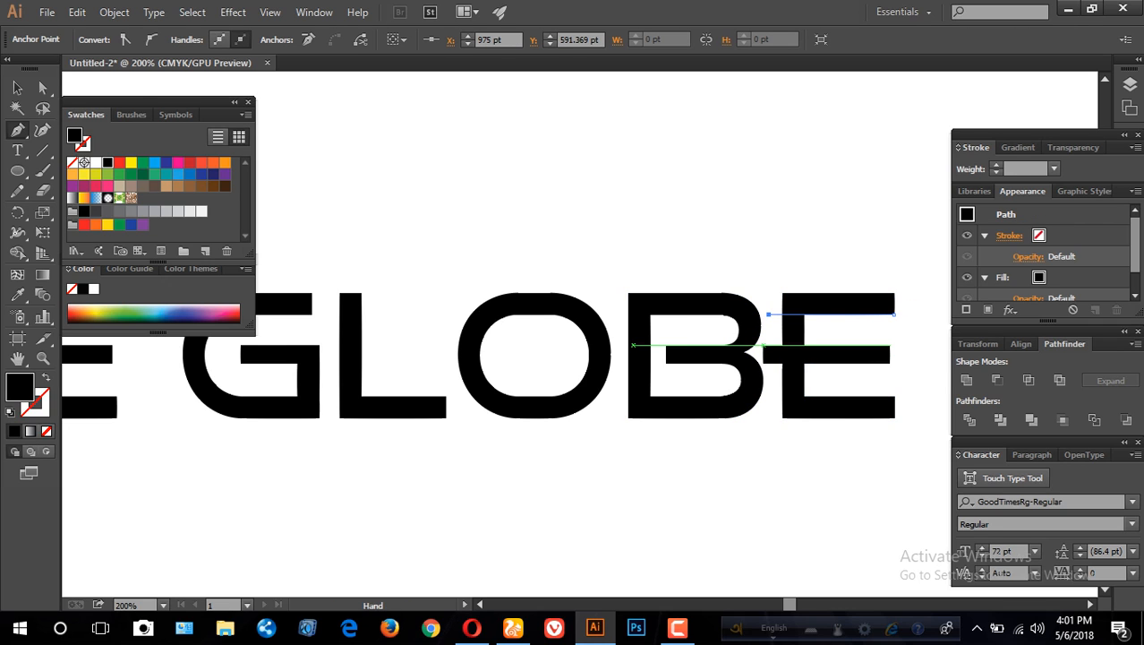
pyautogui.moveTo(262, 324); pyautogui.dragTo(643, 293)
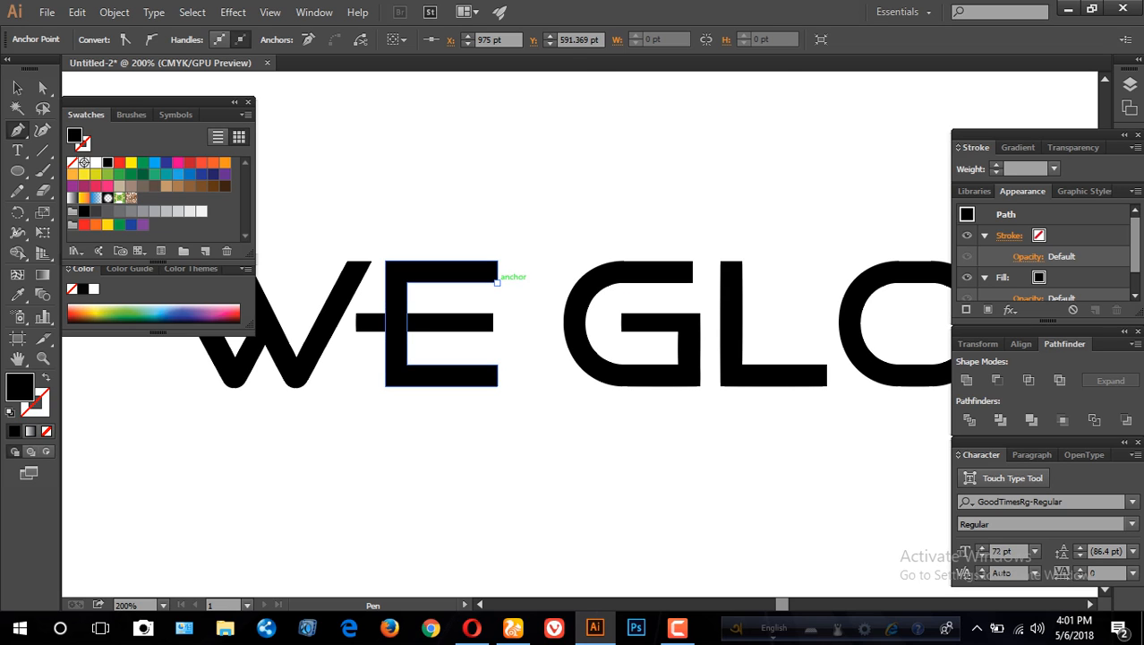
pyautogui.click(497, 283)
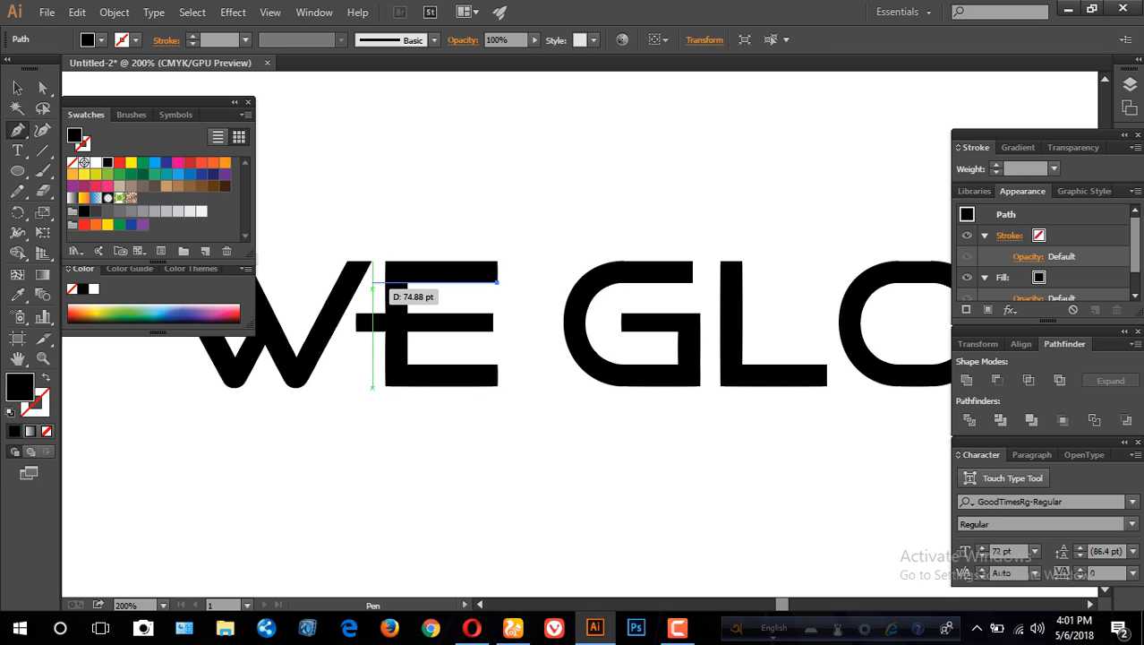
pyautogui.click(372, 284)
pyautogui.press('v')
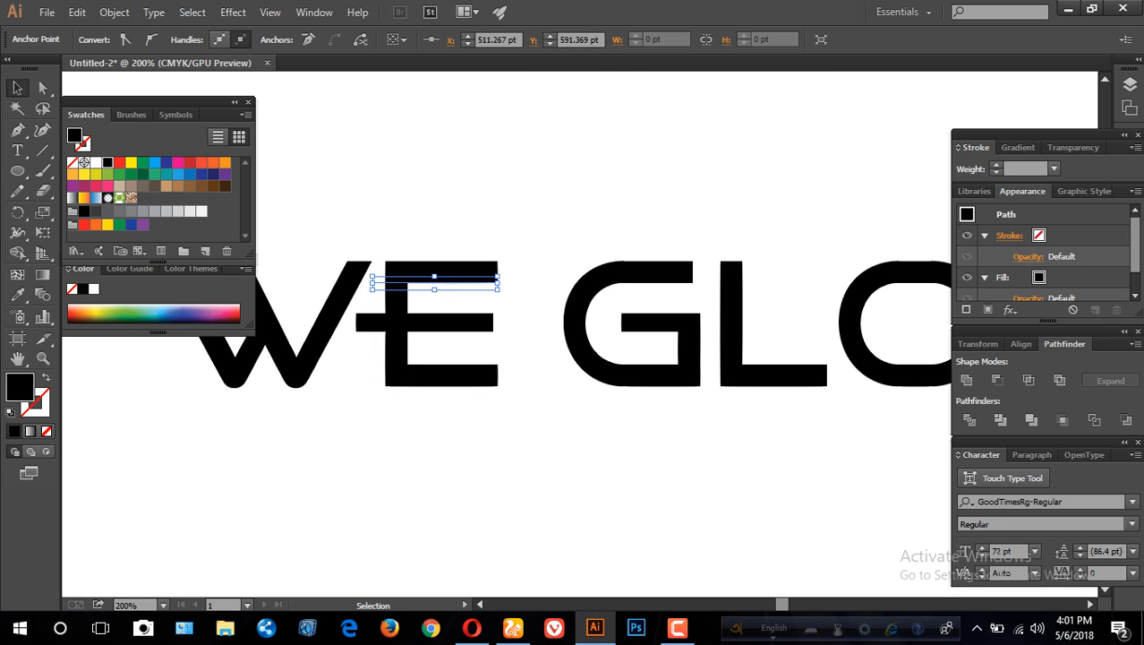
# - Select the outlined WE GLOBE lettering and ungroup it into separate letters
pyautogui.moveTo(535, 201); pyautogui.dragTo(479, 359)
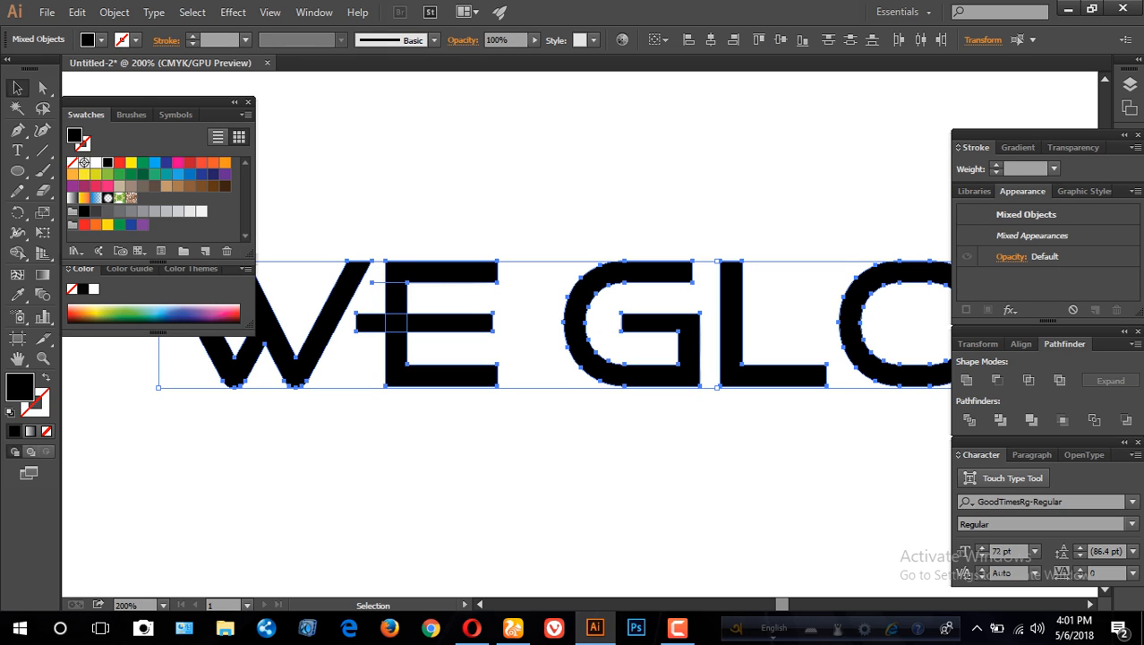
pyautogui.click(535, 331)
pyautogui.click(599, 285)
pyautogui.rightClick(599, 284)
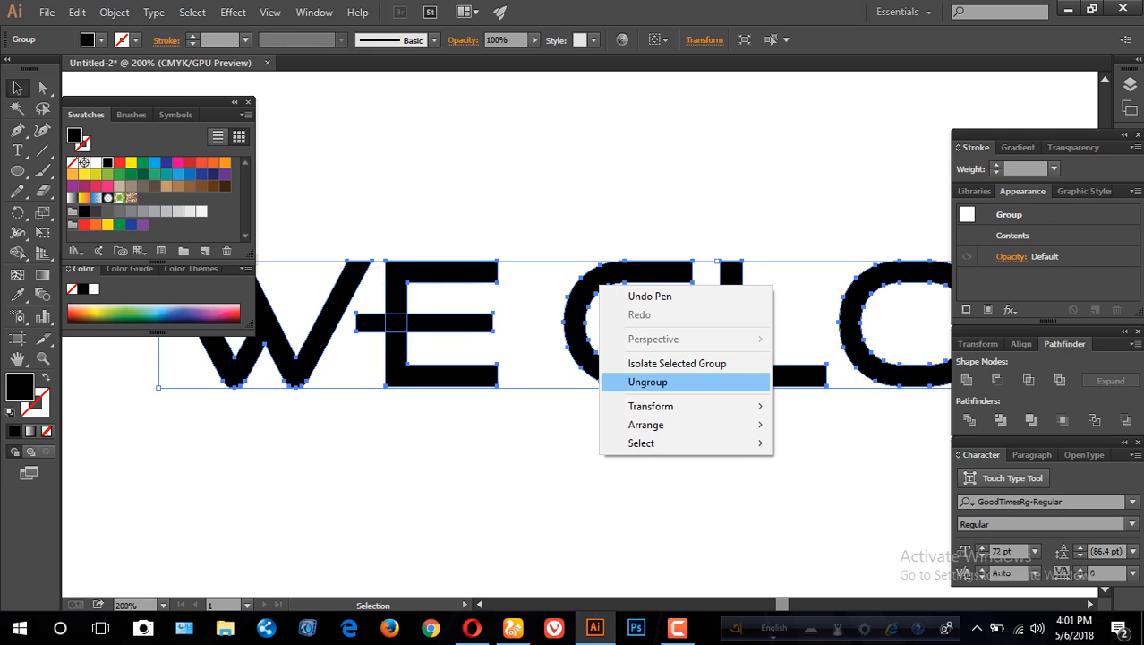
pyautogui.click(647, 381)
# - Select both Es with their extended bars and horizontal paths, split them with Pathfinder Divide, and ungroup the pieces
pyautogui.click(493, 207)
pyautogui.moveTo(492, 208); pyautogui.dragTo(425, 414)
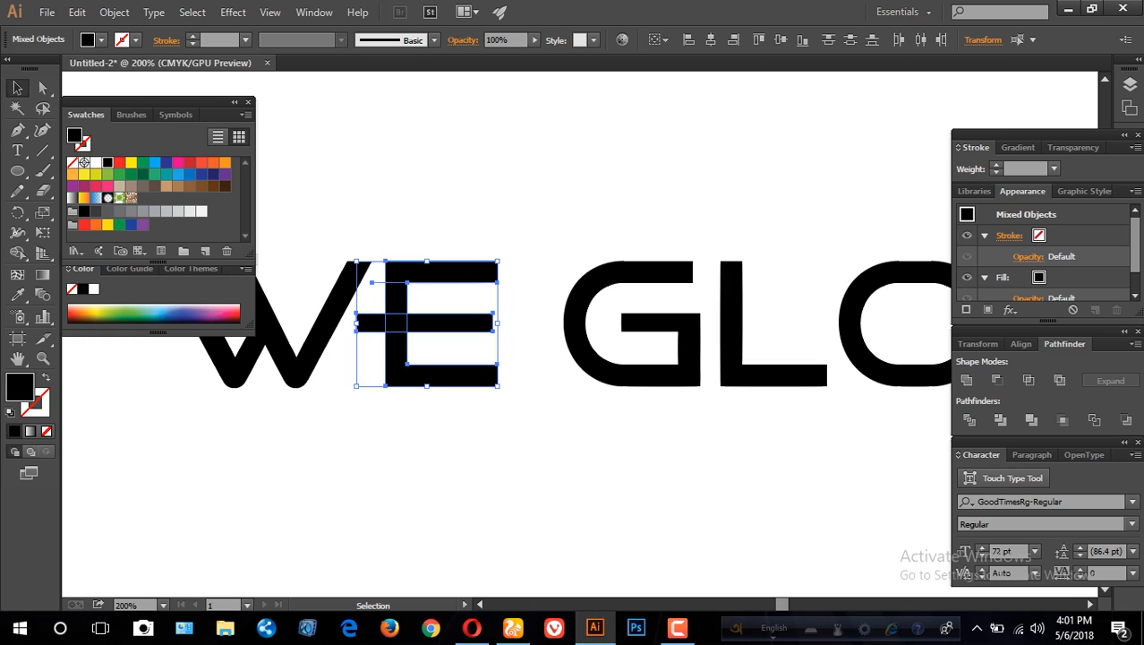
pyautogui.moveTo(788, 358); pyautogui.dragTo(347, 346)
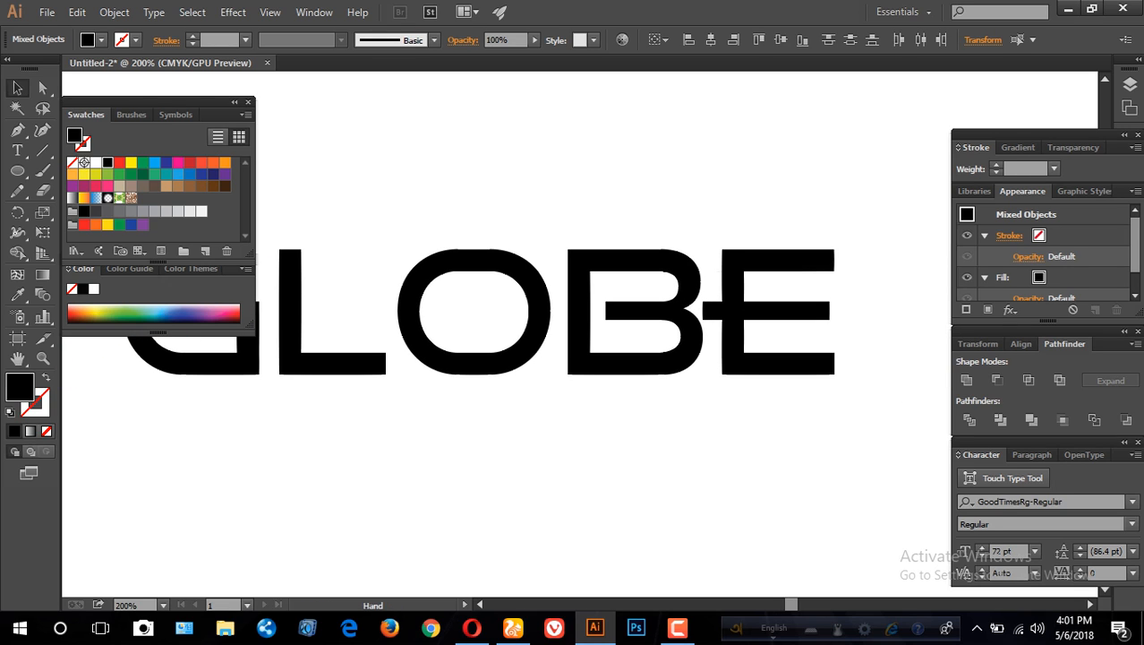
pyautogui.moveTo(846, 230); pyautogui.dragTo(770, 437)
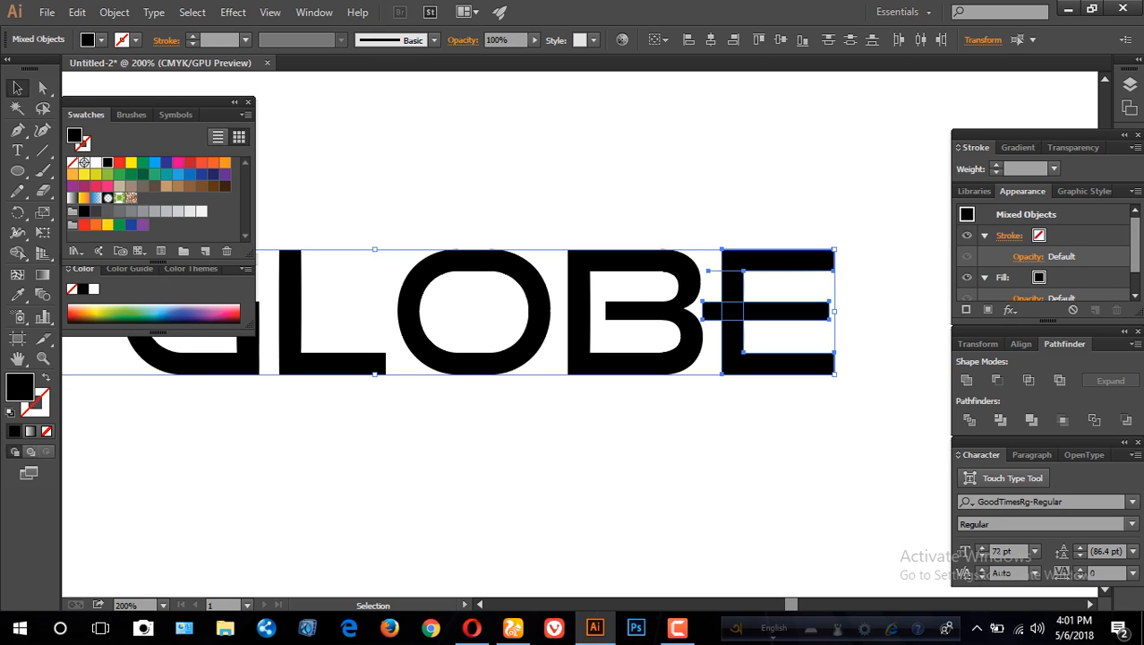
pyautogui.click(969, 419)
pyautogui.rightClick(769, 439)
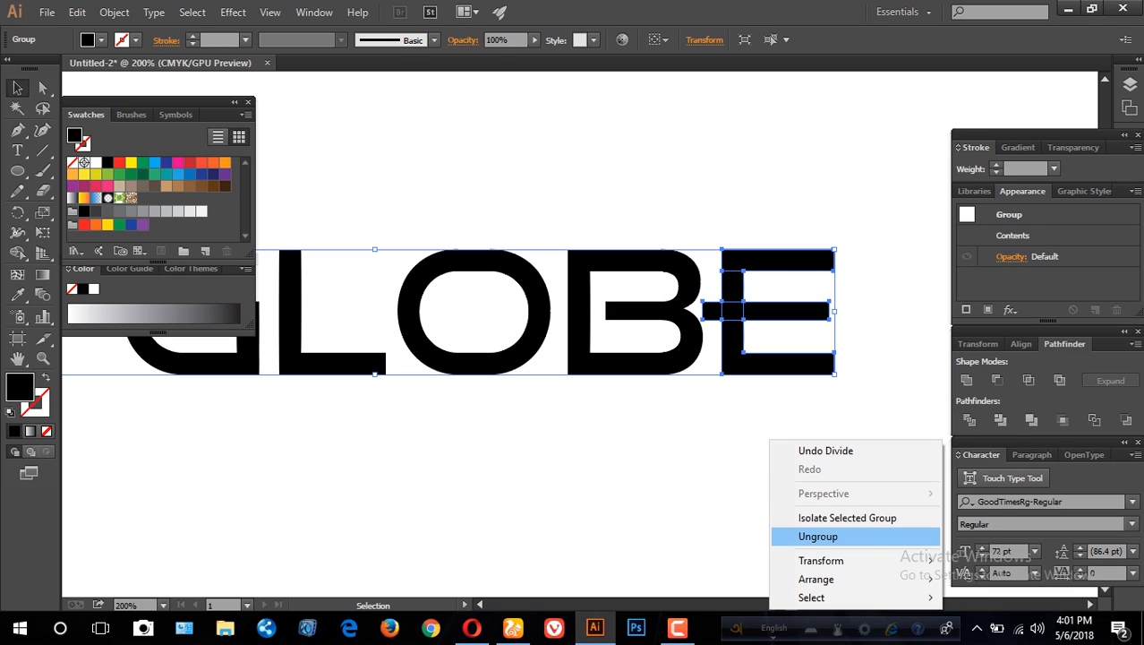
pyautogui.click(819, 536)
# - Delete the bar stubs projecting beyond both Es' stems and the stem segments between their upper and middle arms
pyautogui.click(788, 457)
pyautogui.click(712, 310)
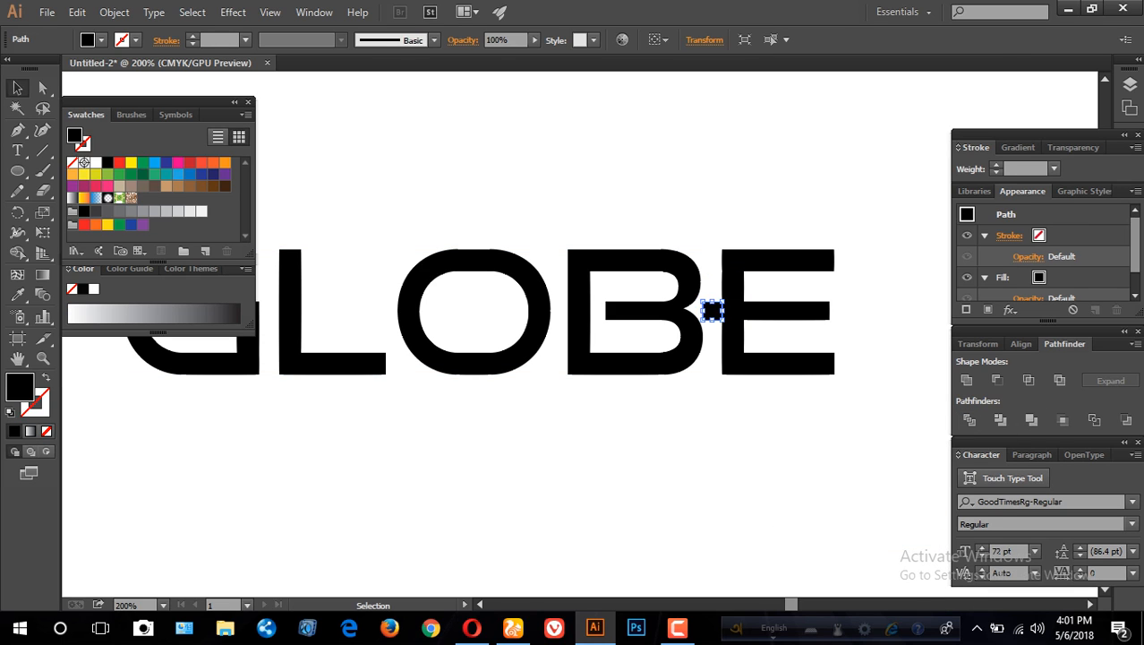
pyautogui.press('Delete')
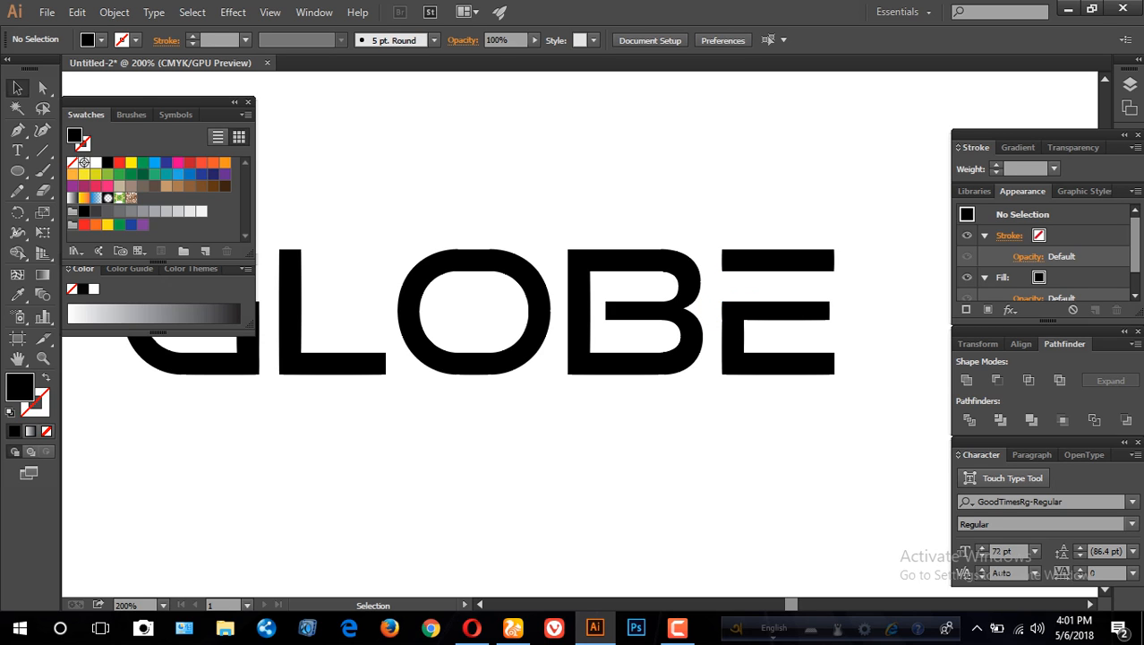
pyautogui.press('space')
pyautogui.moveTo(358, 369); pyautogui.dragTo(605, 376)
pyautogui.press('Delete')
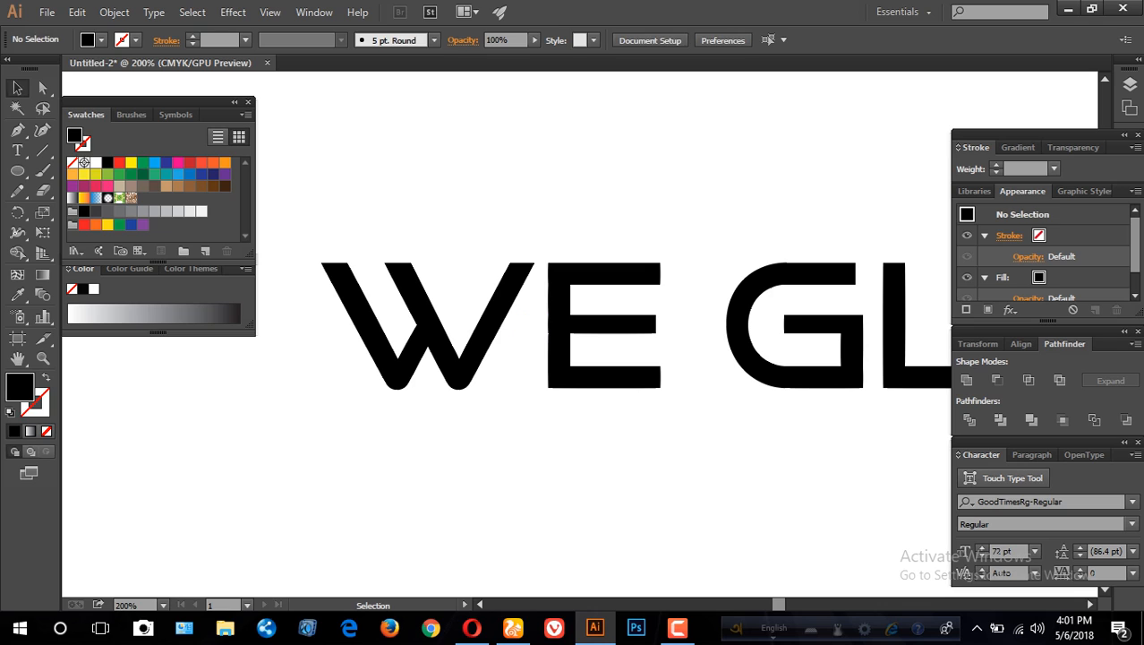
# - Unite the remaining pieces of the E in WE, and likewise those of the last E in GLOBE
pyautogui.moveTo(628, 207); pyautogui.dragTo(564, 424)
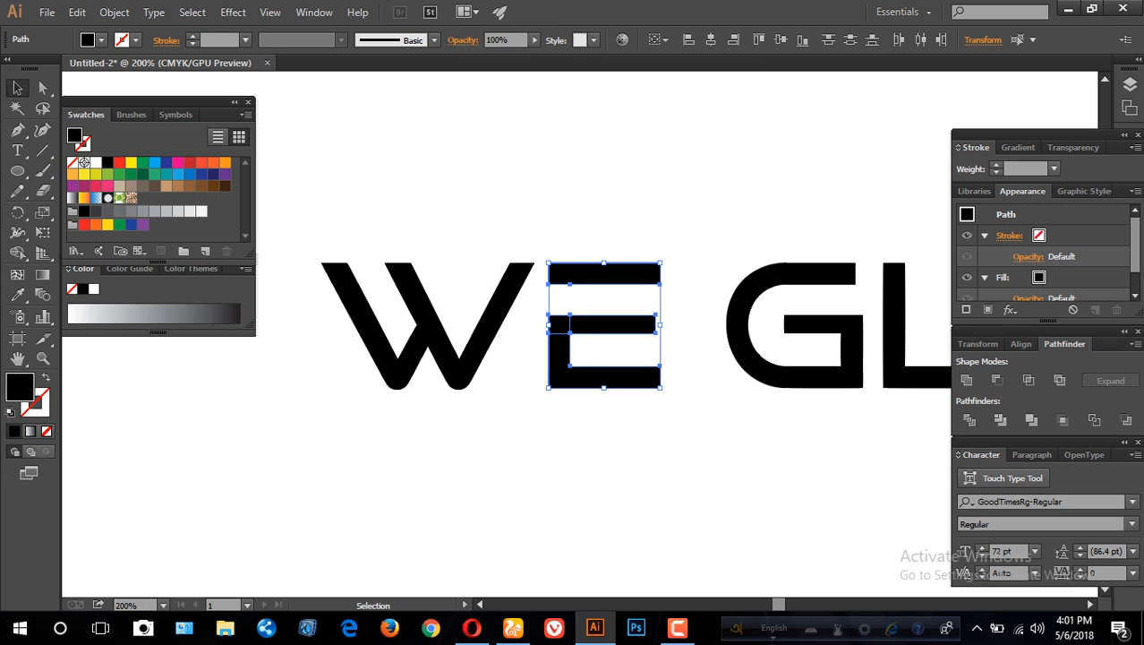
pyautogui.click(967, 379)
pyautogui.hotkey('ctrl', 'shift', 'a')
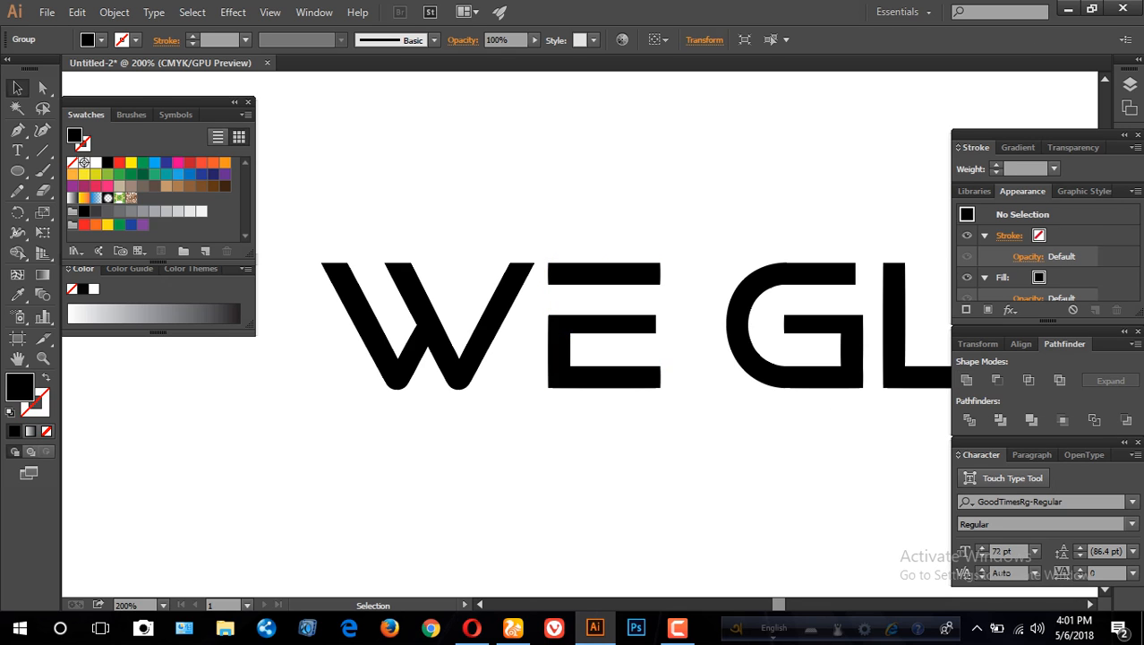
pyautogui.moveTo(797, 336); pyautogui.dragTo(440, 360)
pyautogui.moveTo(894, 350); pyautogui.dragTo(744, 359)
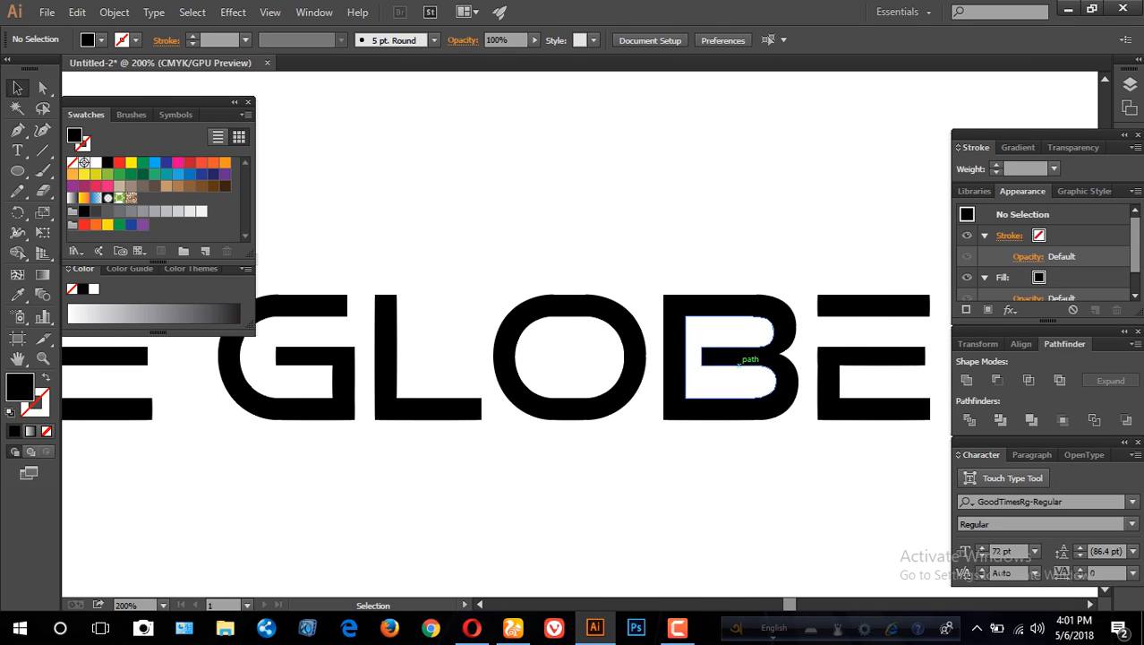
pyautogui.moveTo(873, 250); pyautogui.dragTo(808, 475)
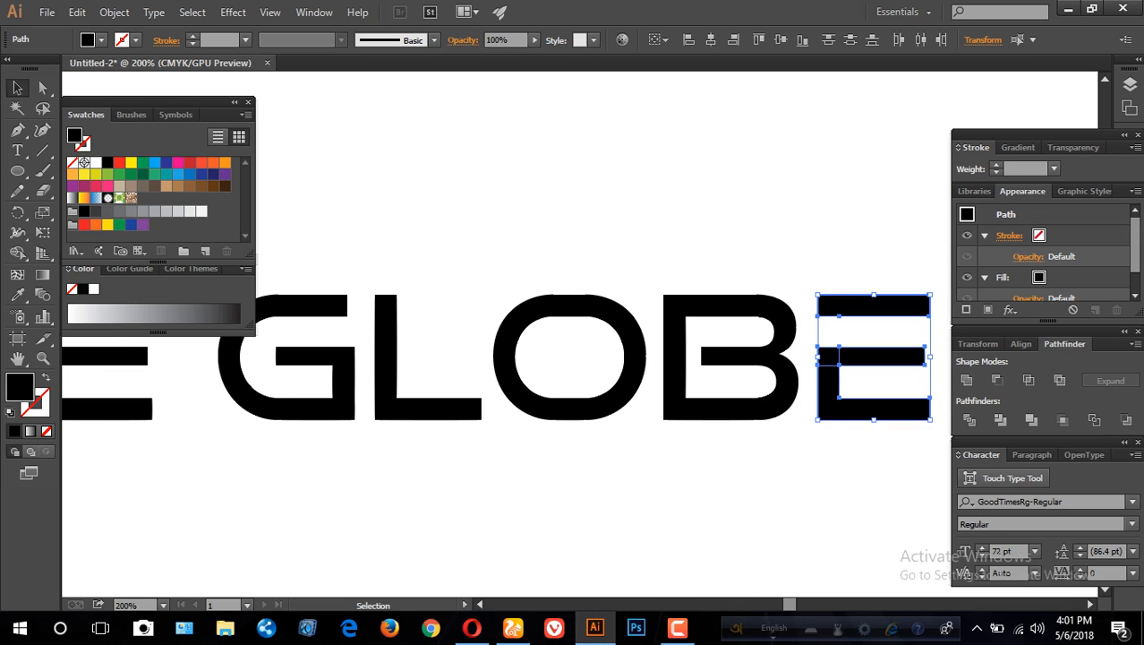
pyautogui.hotkey('ctrl', 'g')
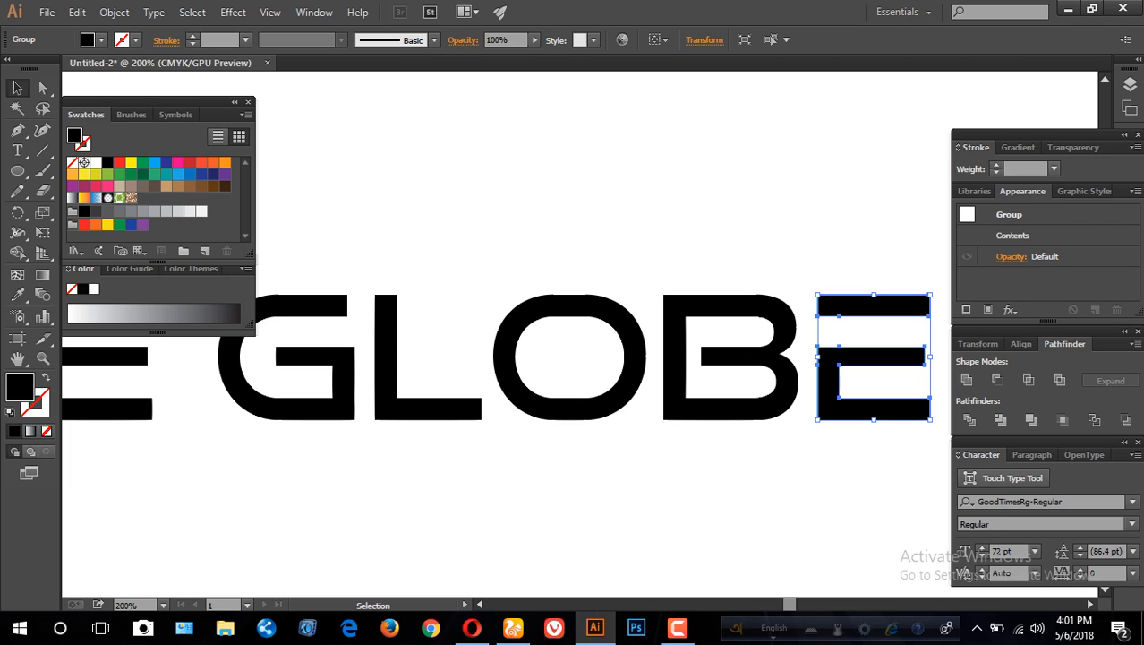
# - Select the complete WE GLOBE lettering and combine it with Pathfinder Unite
pyautogui.moveTo(663, 385); pyautogui.dragTo(799, 367)
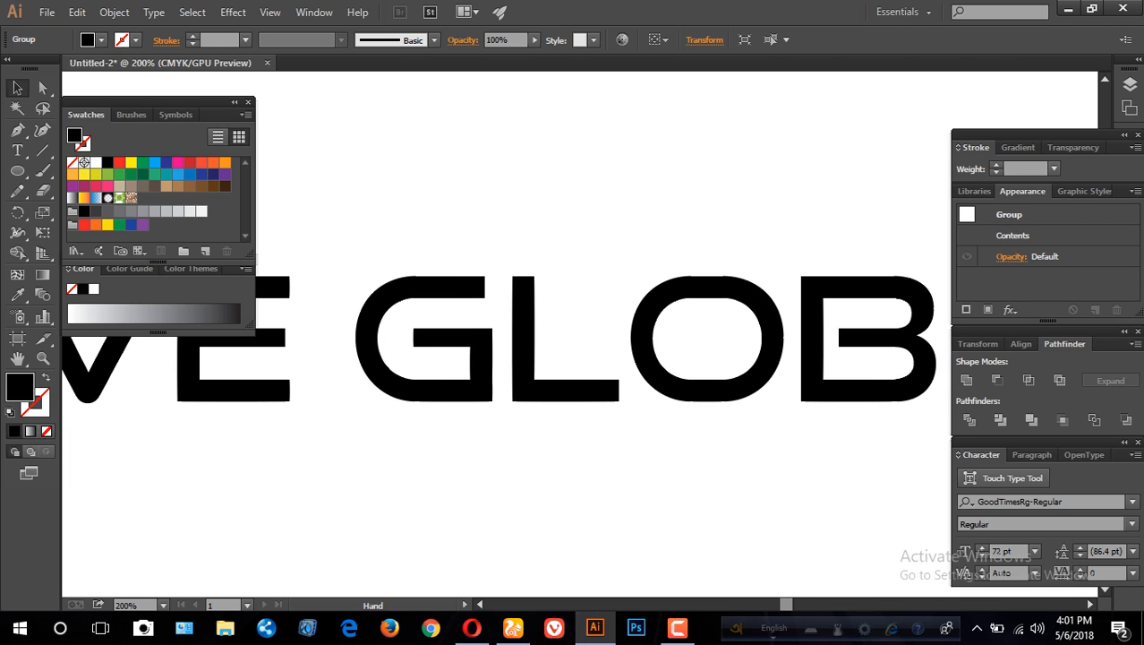
pyautogui.hotkey('ctrl', '0')
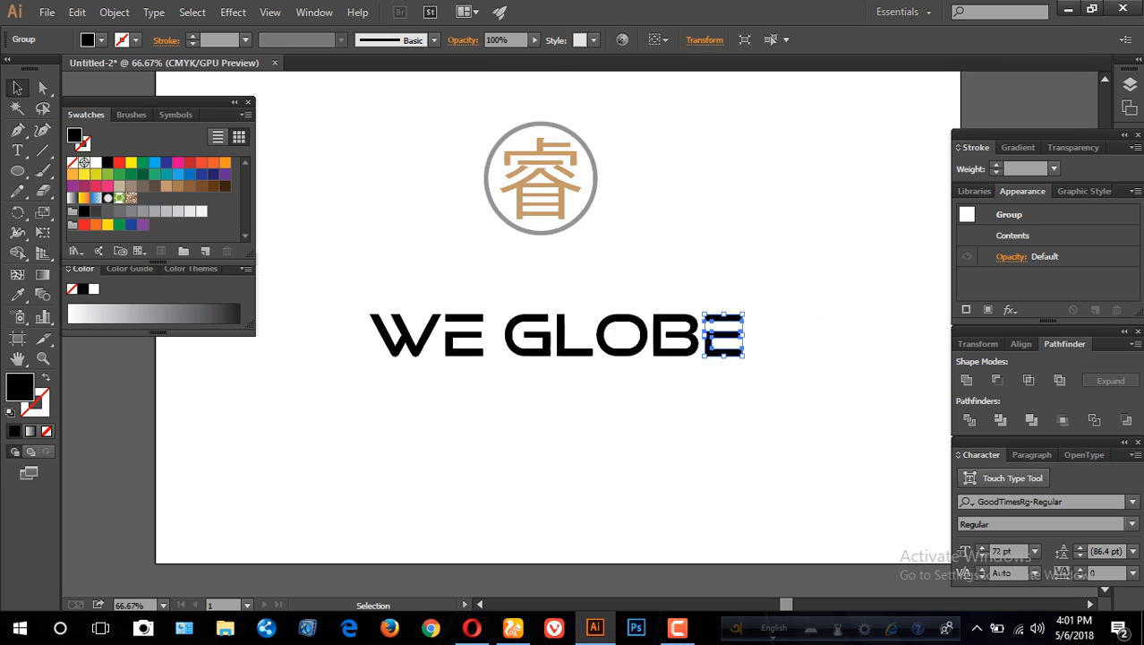
pyautogui.click(573, 448)
pyautogui.moveTo(573, 448); pyautogui.dragTo(621, 499)
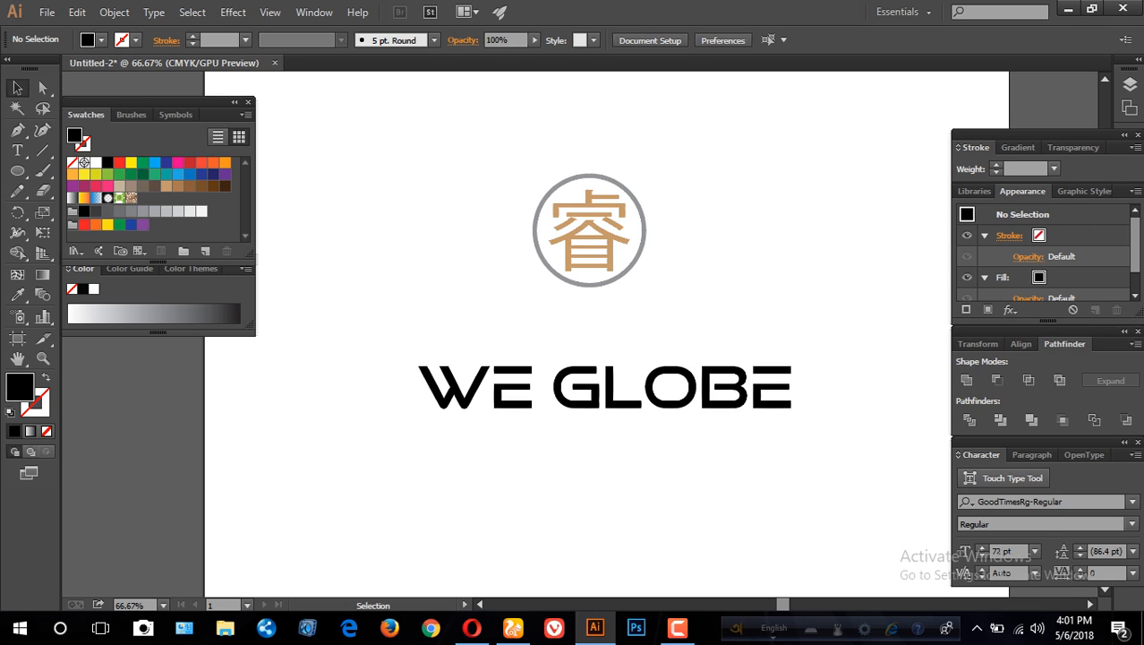
pyautogui.moveTo(858, 316); pyautogui.dragTo(379, 485)
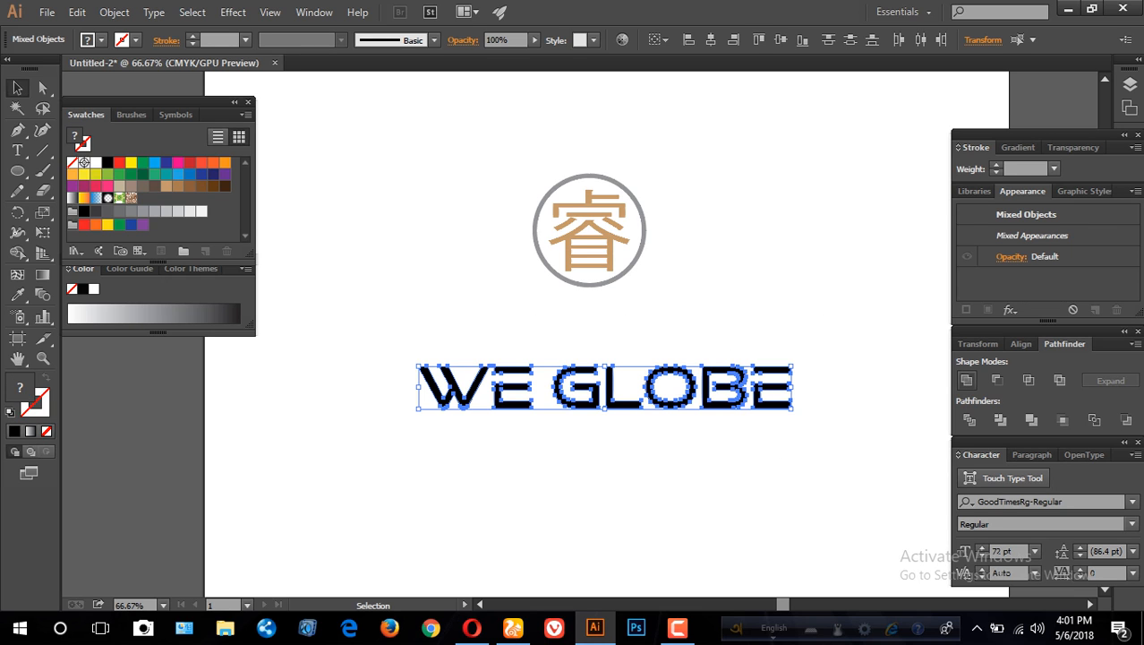
pyautogui.click(967, 380)
pyautogui.click(849, 377)
# - Move the WE GLOBE lettering up to sit close beneath the round emblem
pyautogui.moveTo(608, 394); pyautogui.dragTo(602, 342)
pyautogui.click(627, 384)
pyautogui.click(608, 342)
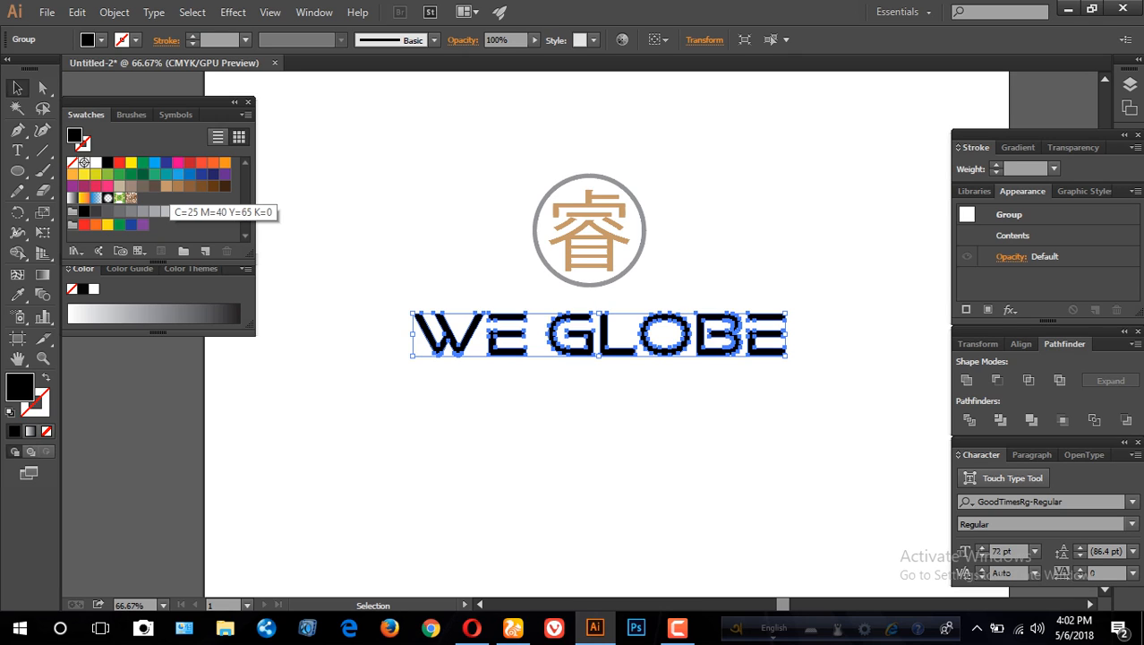
# - Fill the lettering with the light brown swatch C=25 M=40 Y=65 K=0, matching the emblem's character
pyautogui.click(178, 186)
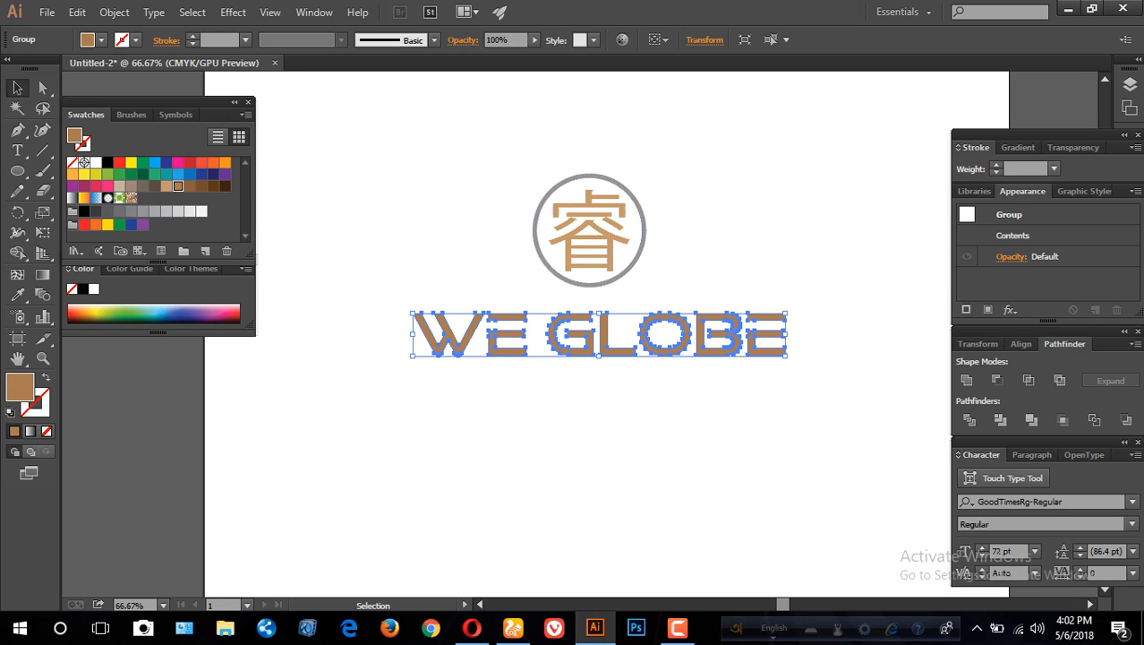
pyautogui.click(167, 187)
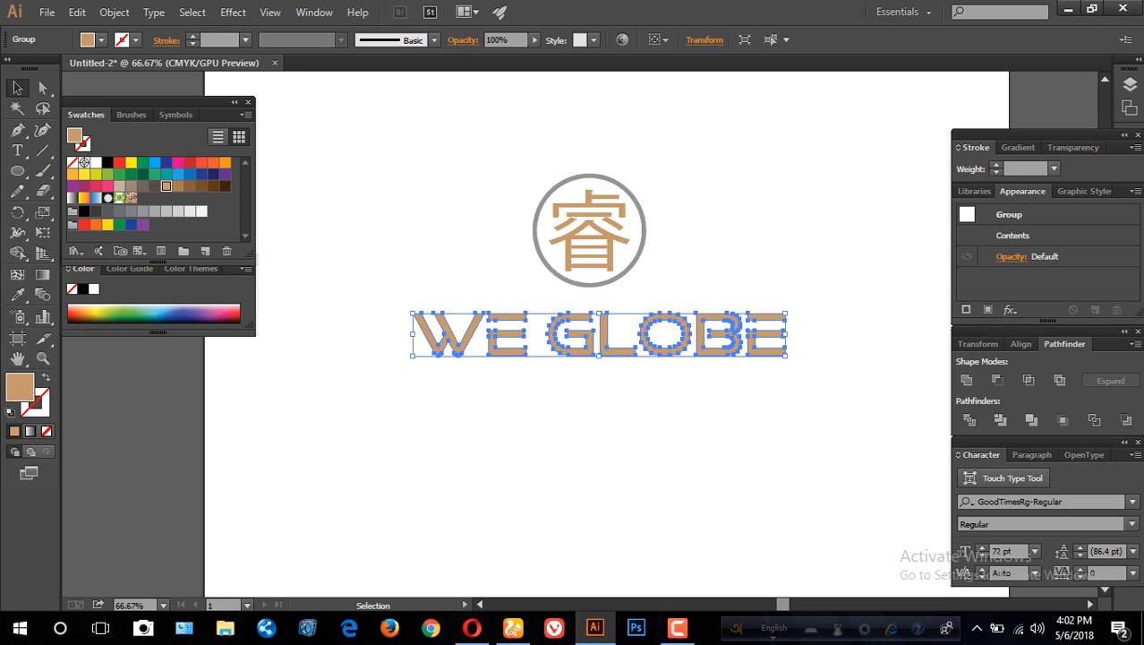
pyautogui.hotkey('ctrl', 'shift', 'a')
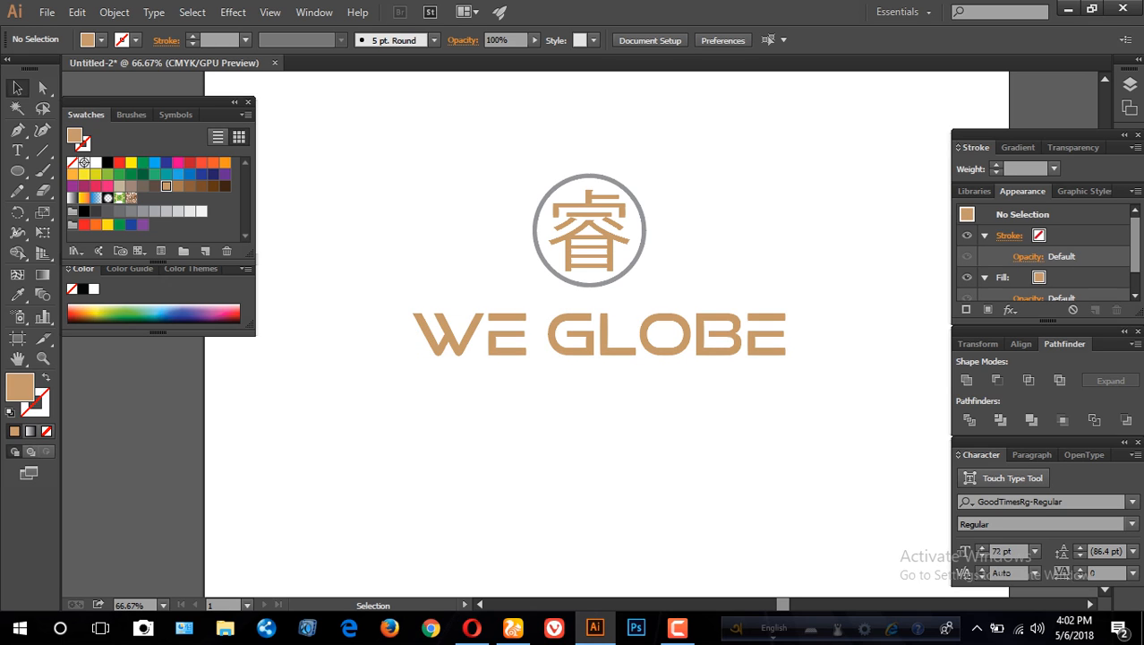
pyautogui.click(618, 340)
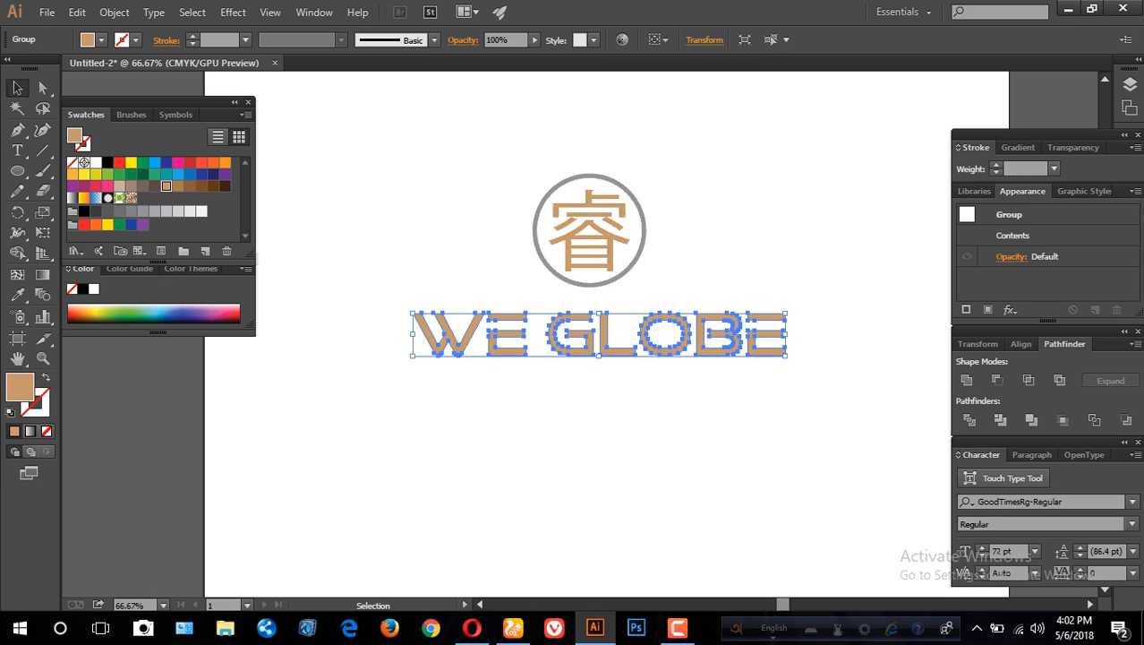
pyautogui.hotkey('ctrl', 'shift', 'a')
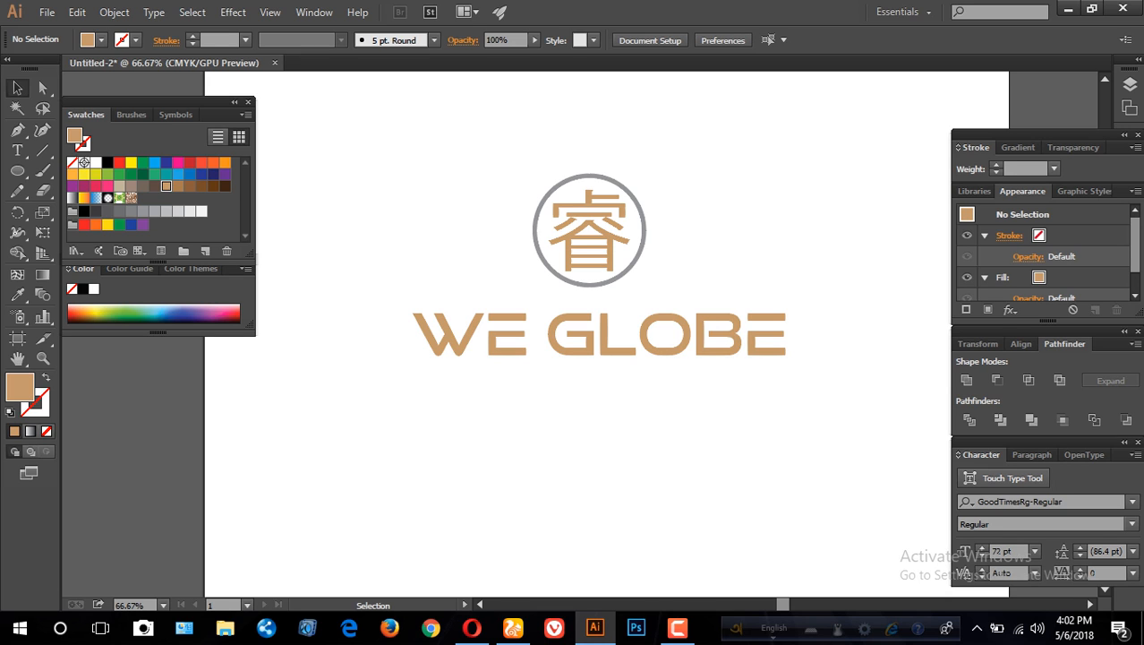
# - Change the lettering's fill to the custom colour F4B06C
pyautogui.click(584, 337)
pyautogui.doubleClick(20, 387)
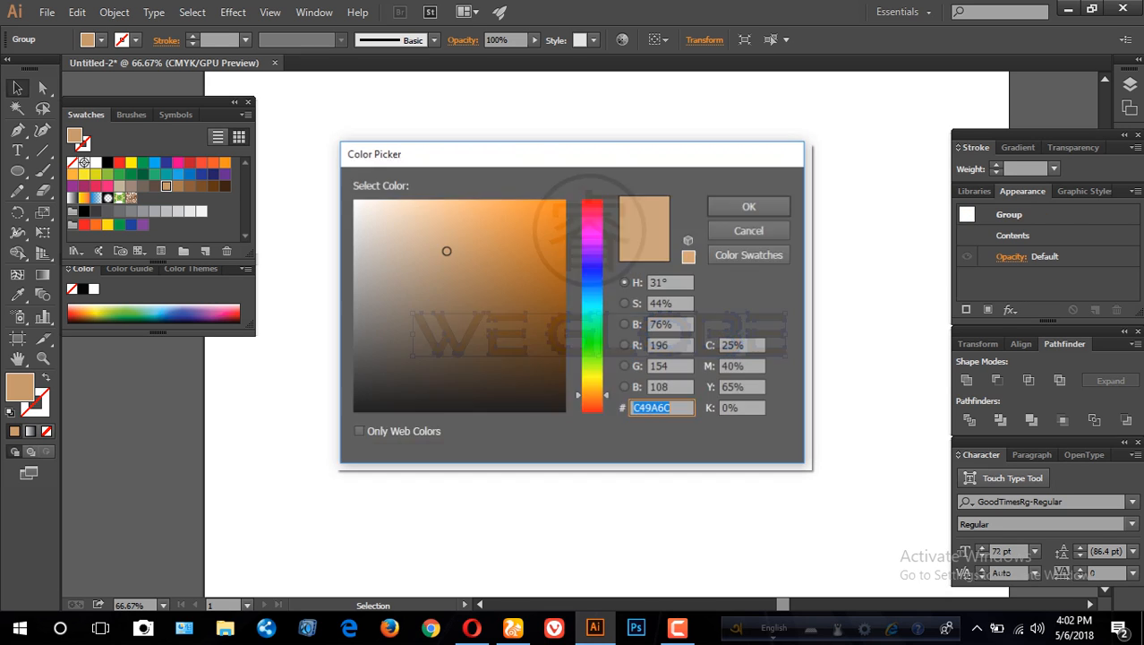
pyautogui.write('F4B06C')
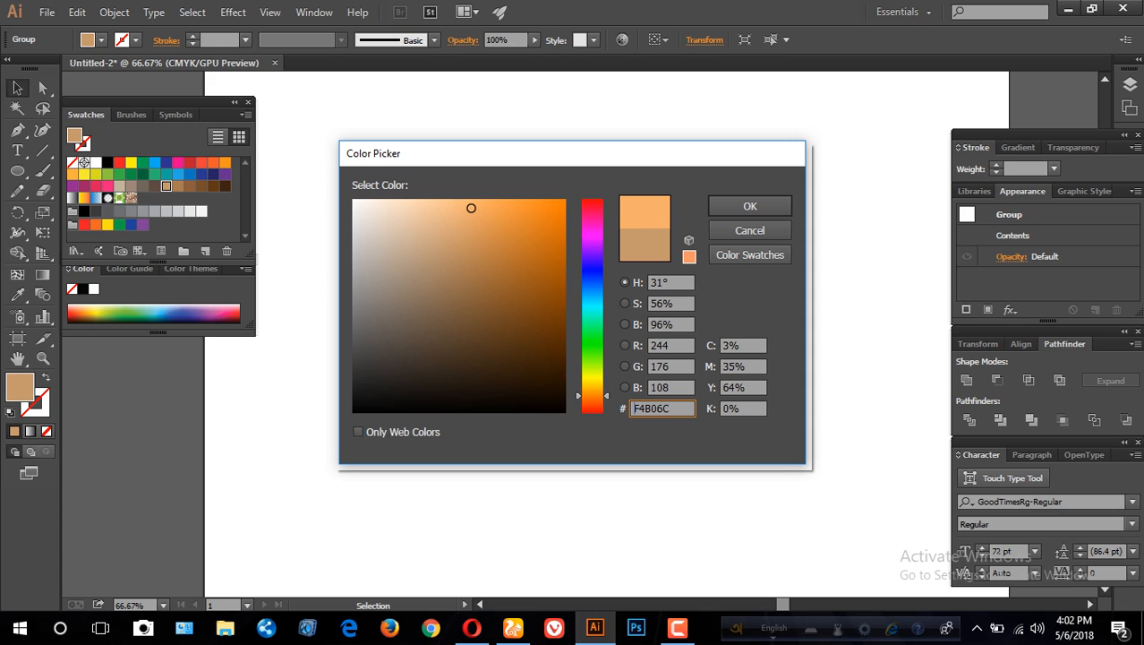
pyautogui.click(751, 206)
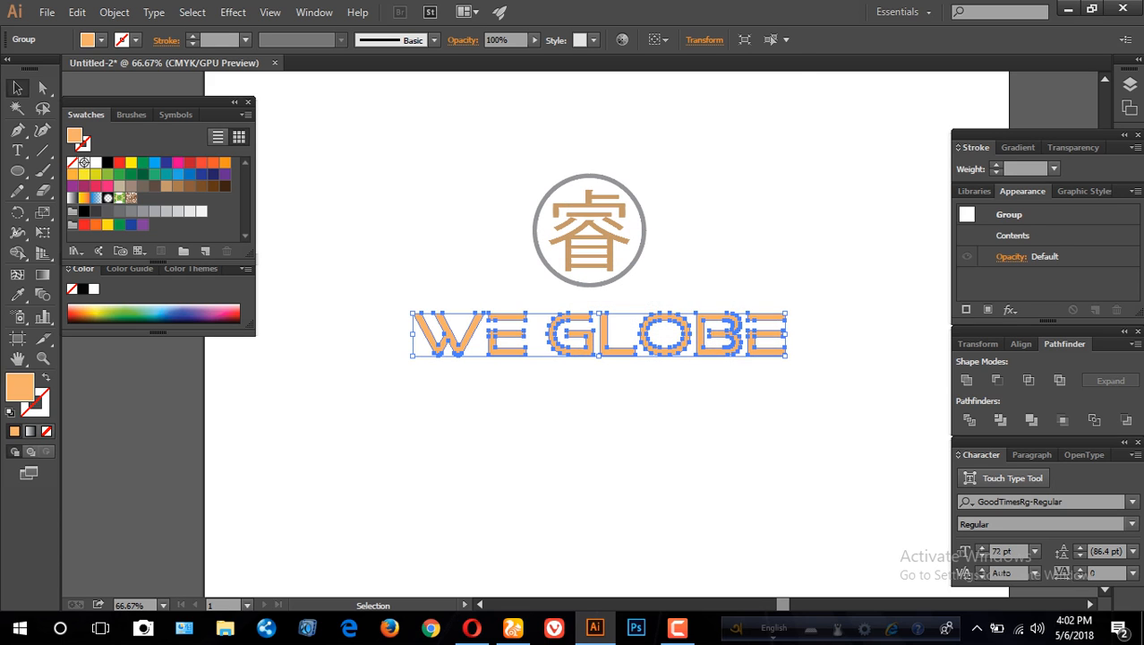
pyautogui.click(761, 228)
# - Set the lettering's fill to the more saturated orange F99841
pyautogui.moveTo(547, 312); pyautogui.dragTo(600, 356)
pyautogui.doubleClick(20, 387)
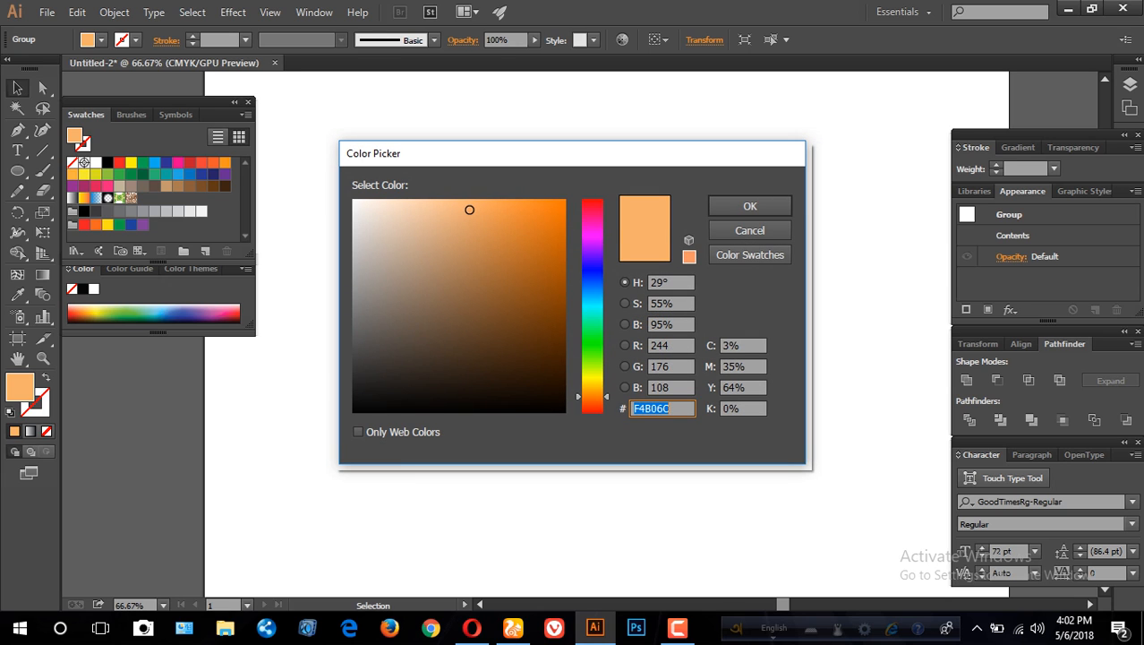
pyautogui.click(490, 204)
pyautogui.moveTo(490, 204); pyautogui.dragTo(510, 204)
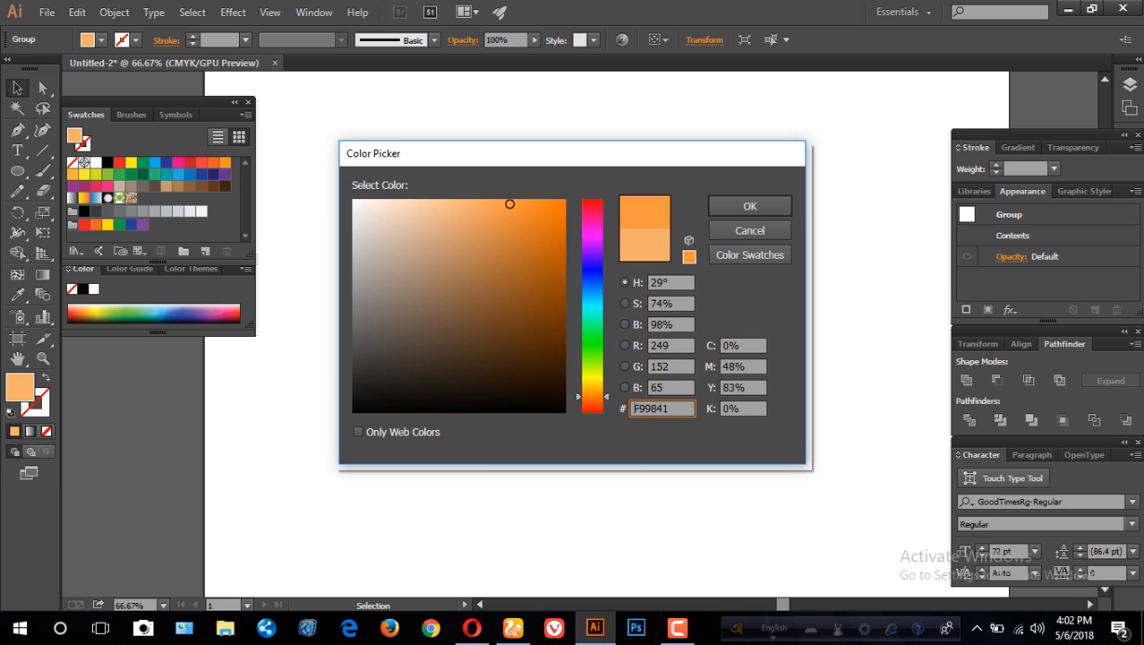
pyautogui.click(750, 206)
pyautogui.hotkey('ctrl', 'shift', 'a')
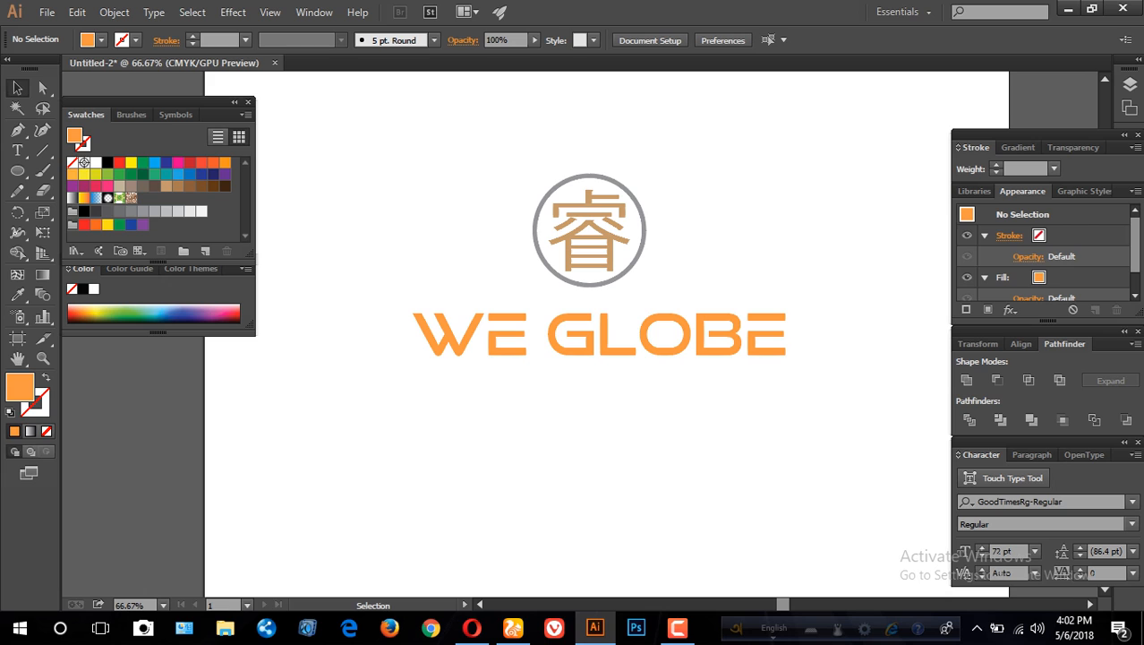
# - Soften the lettering's fill to a slightly paler orange
pyautogui.click(516, 350)
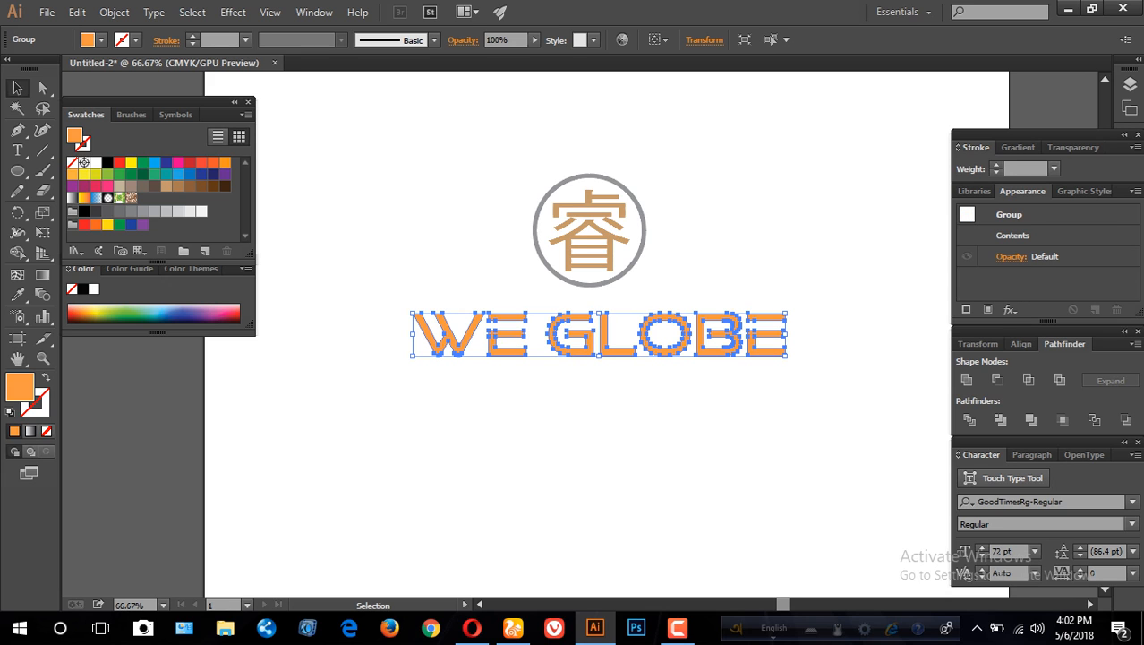
pyautogui.doubleClick(19, 387)
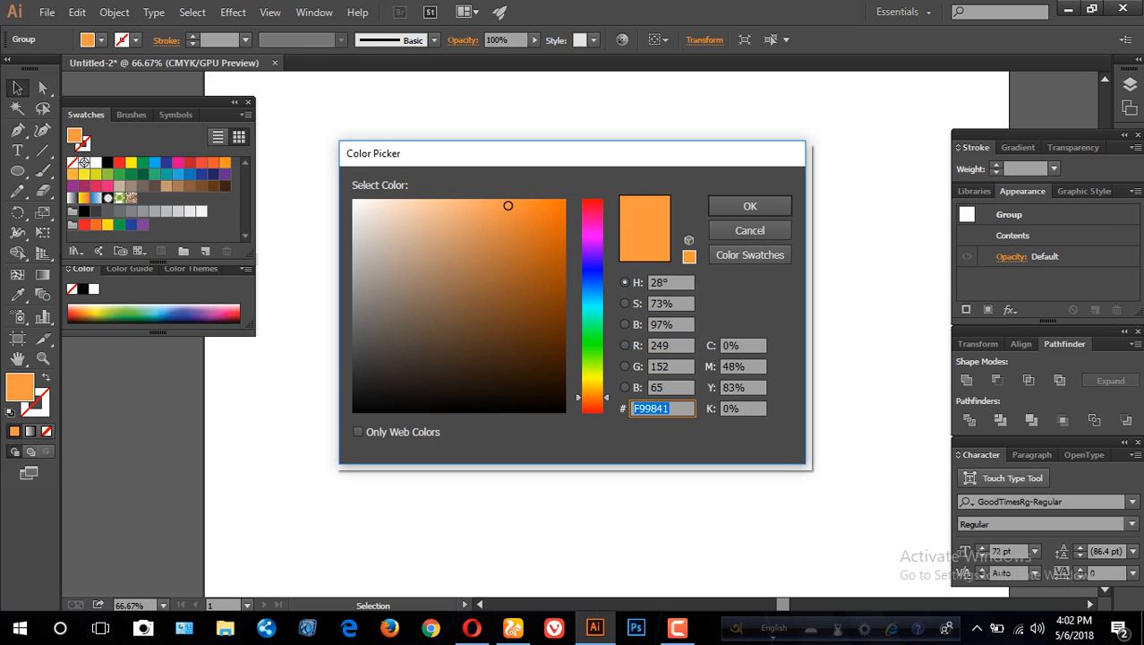
pyautogui.click(487, 203)
pyautogui.click(750, 206)
pyautogui.hotkey('ctrl', 'shift', 'a')
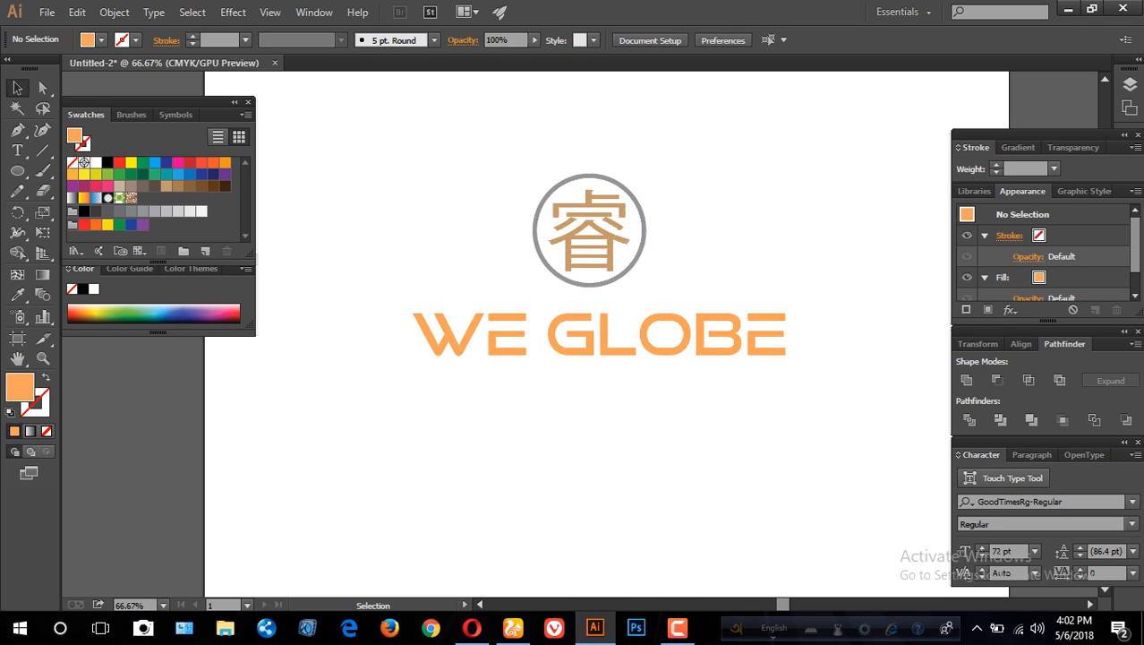
# - Reapply the emblem character's light brown swatch as the lettering's fill
pyautogui.click(609, 341)
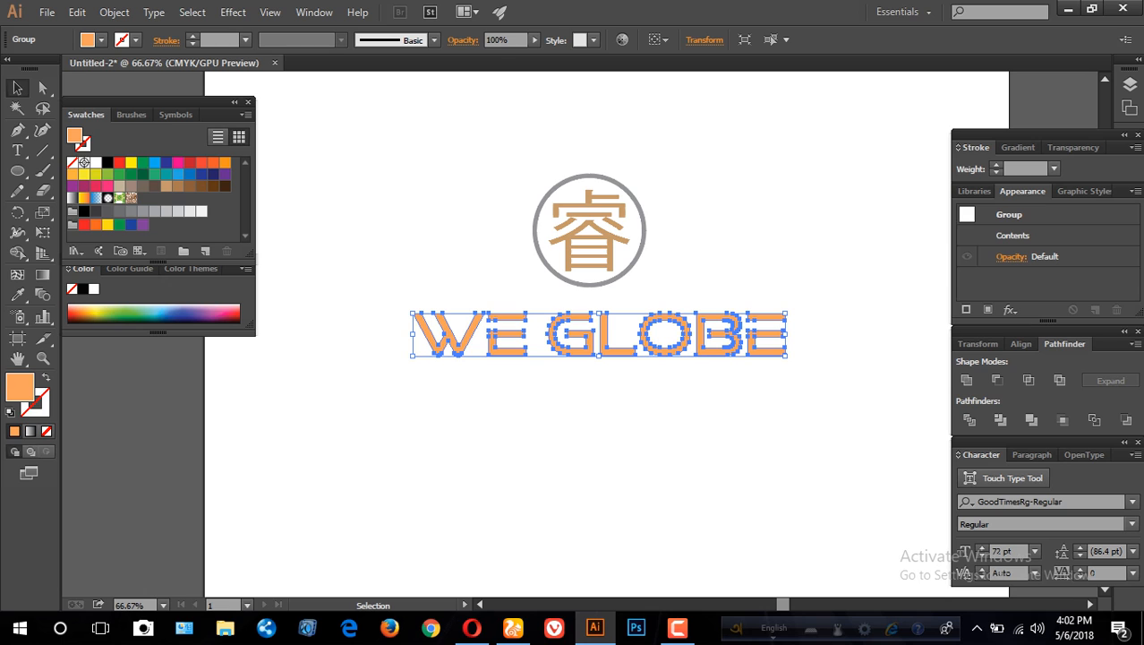
pyautogui.click(166, 187)
pyautogui.click(432, 420)
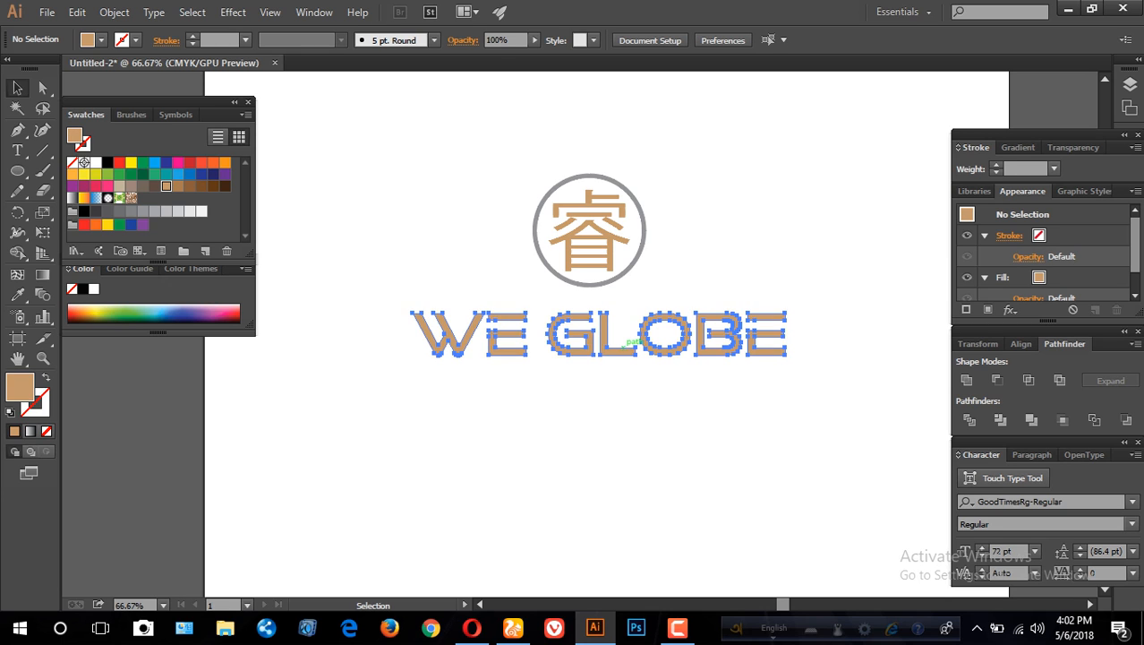
pyautogui.click(624, 346)
pyautogui.click(615, 230)
pyautogui.click(414, 211)
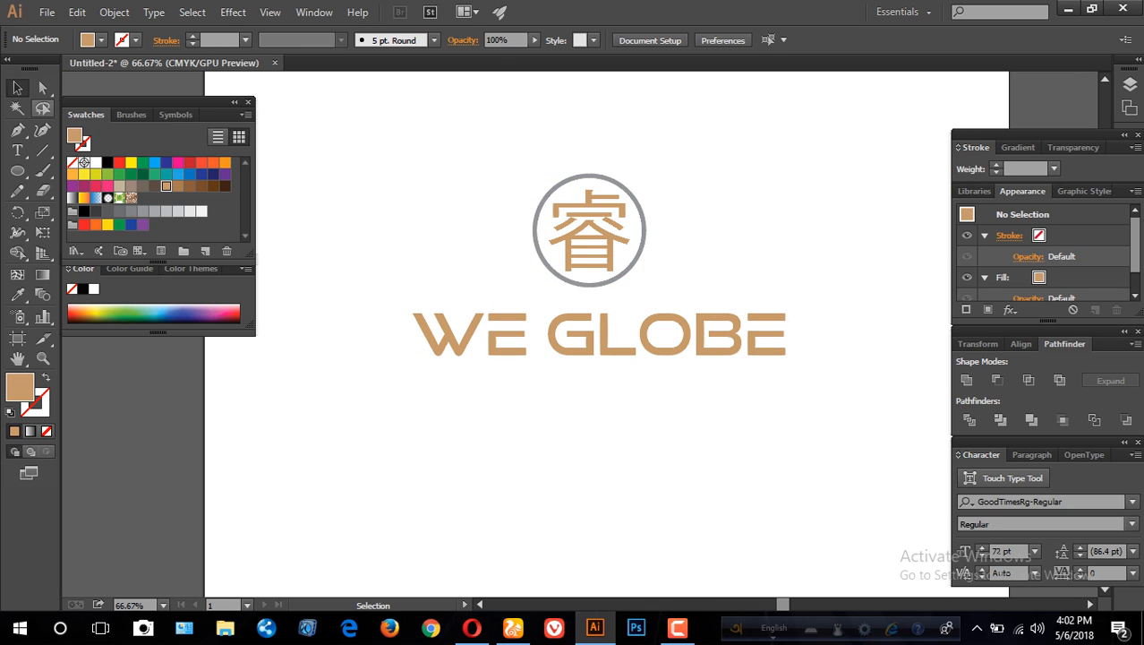
pyautogui.click(42, 86)
pyautogui.click(615, 239)
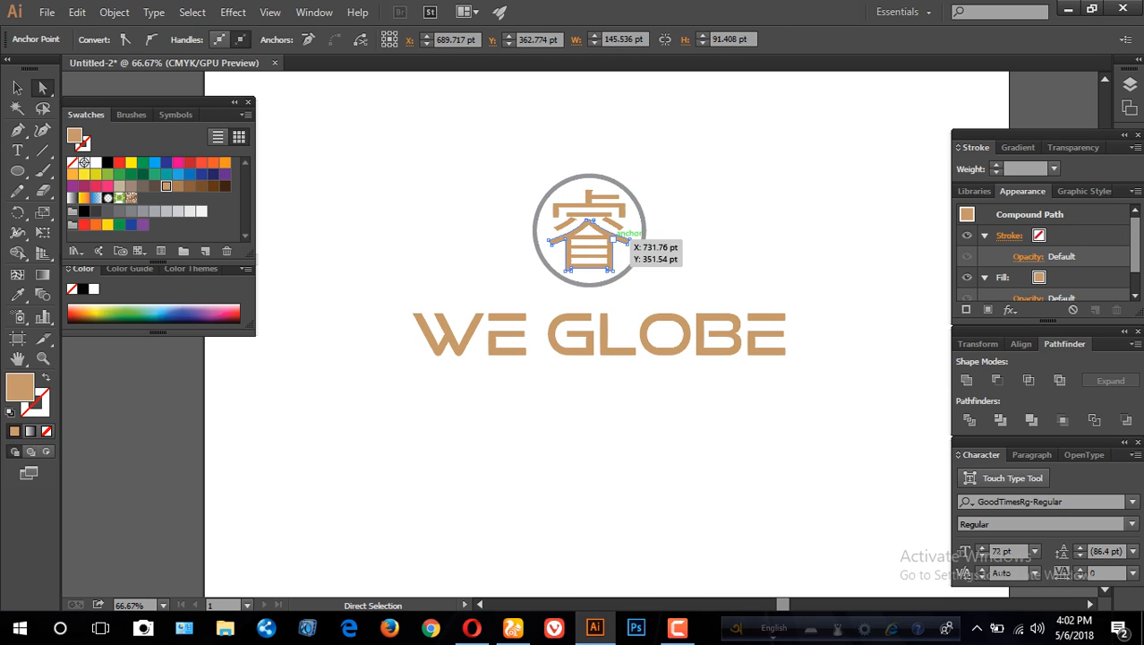
pyautogui.click(439, 208)
pyautogui.click(17, 88)
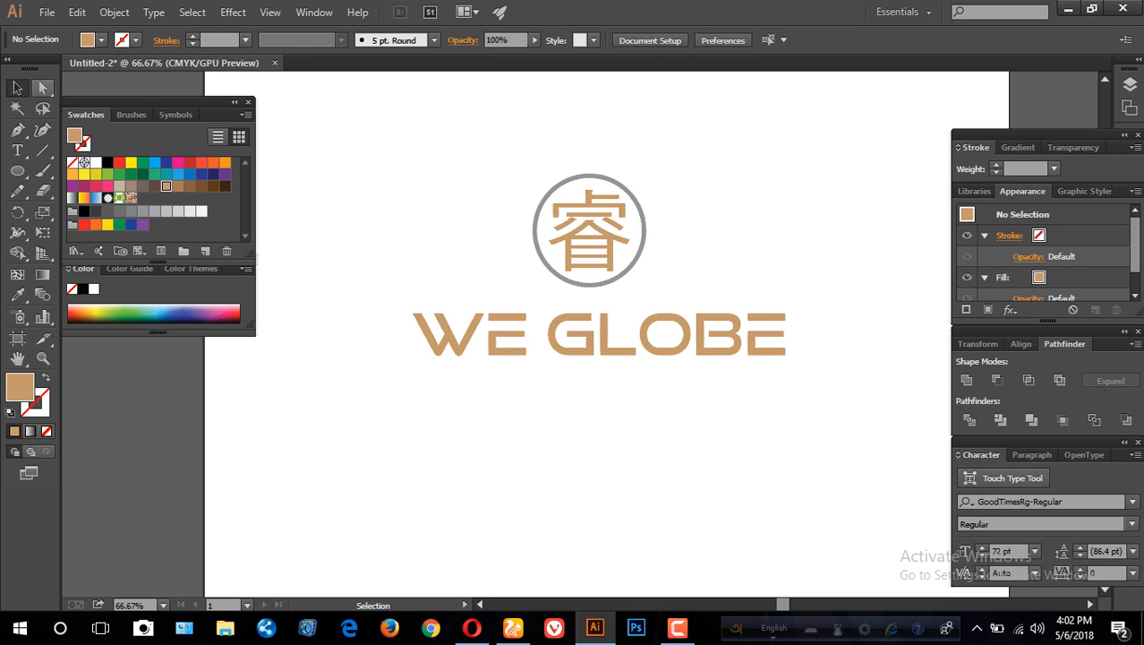
# - Recolour the top bars of both E letters with the grey sampled from the emblem's ring
pyautogui.click(42, 87)
pyautogui.click(522, 315)
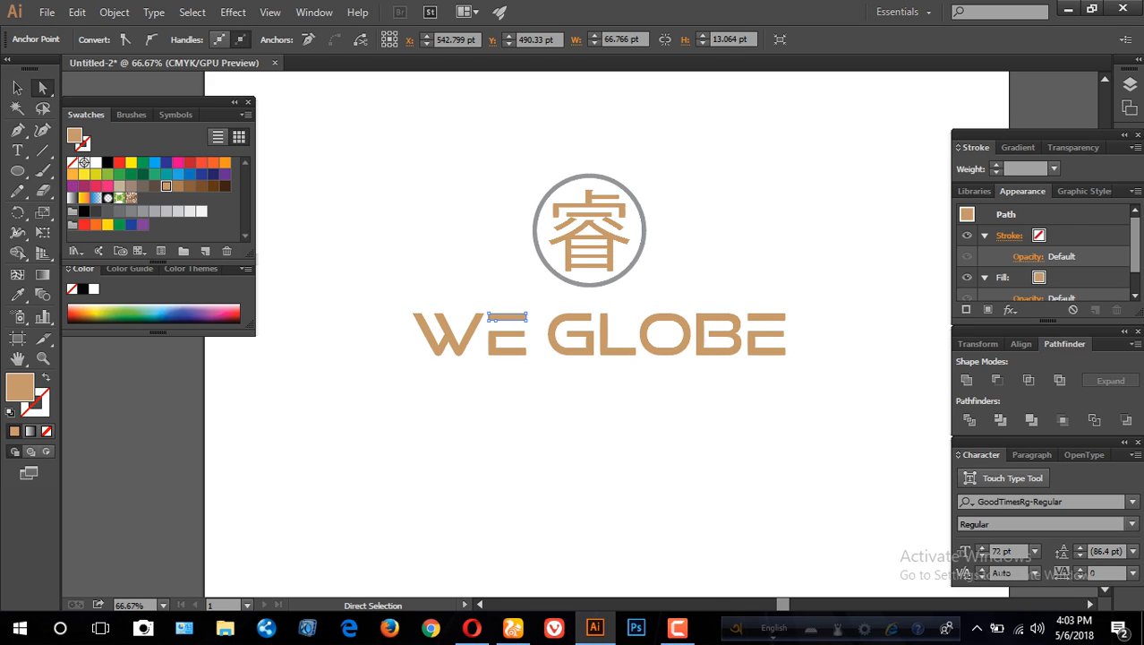
pyautogui.keyDown('shift'); pyautogui.click(783, 316); pyautogui.keyUp('shift')
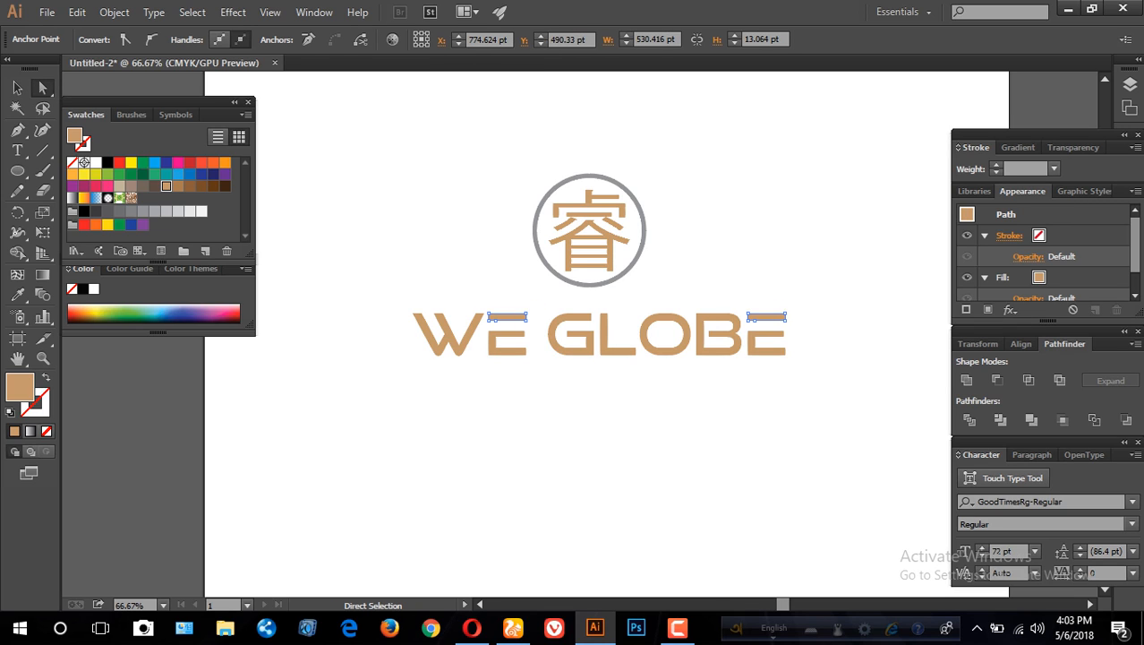
pyautogui.click(18, 296)
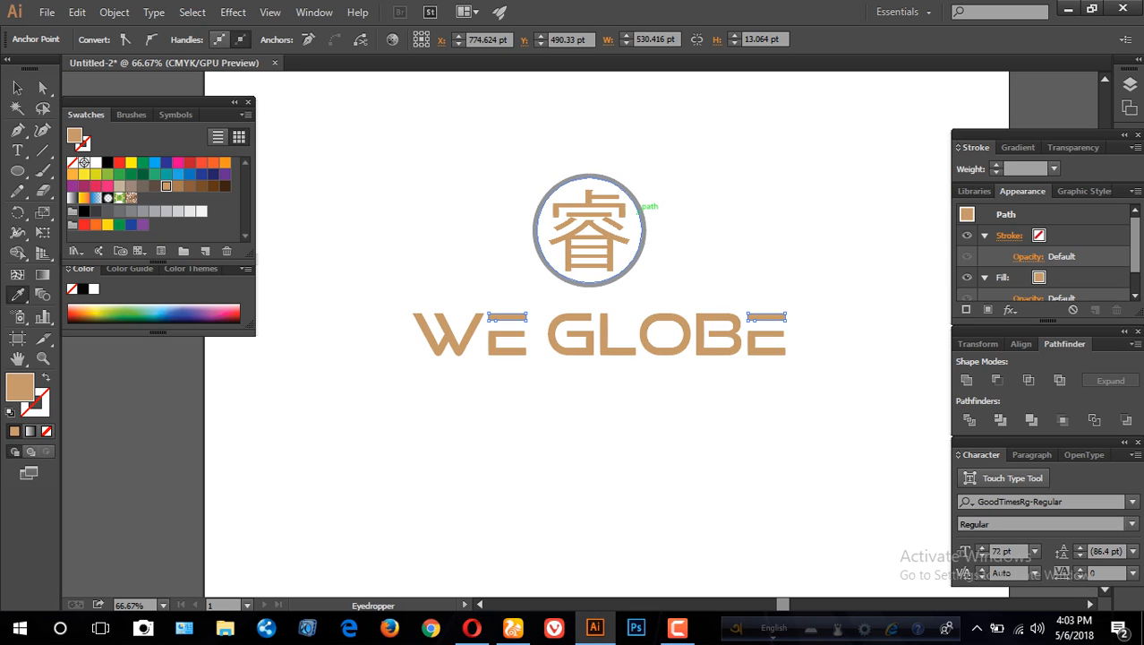
pyautogui.click(640, 209)
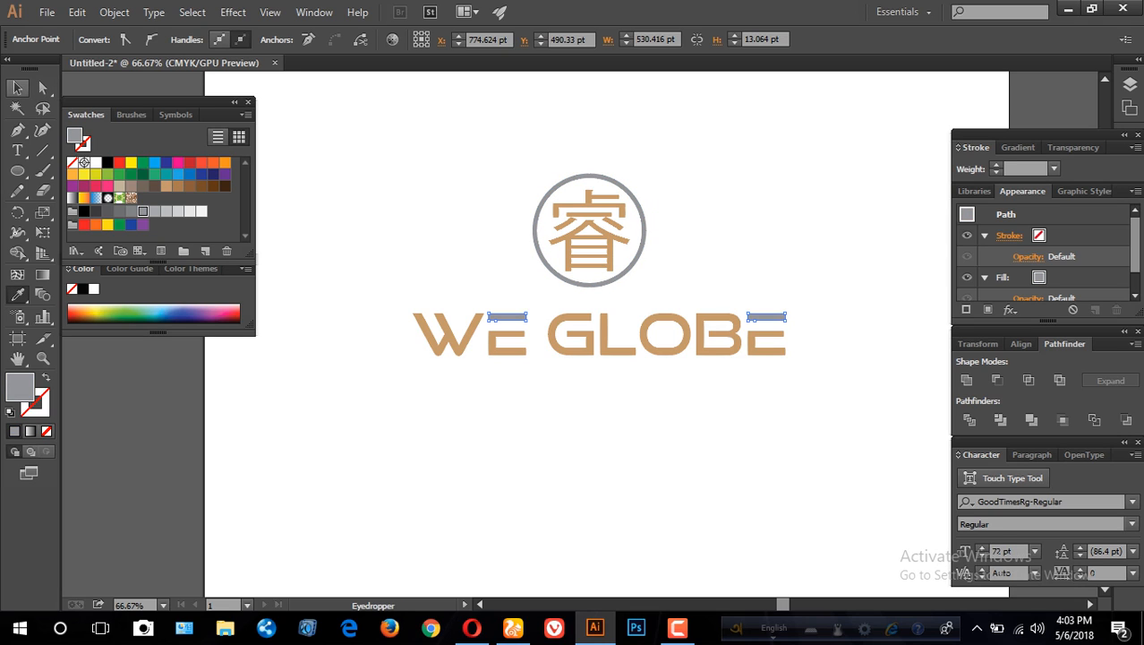
pyautogui.click(17, 88)
pyautogui.hotkey('ctrl', 'shift', 'a')
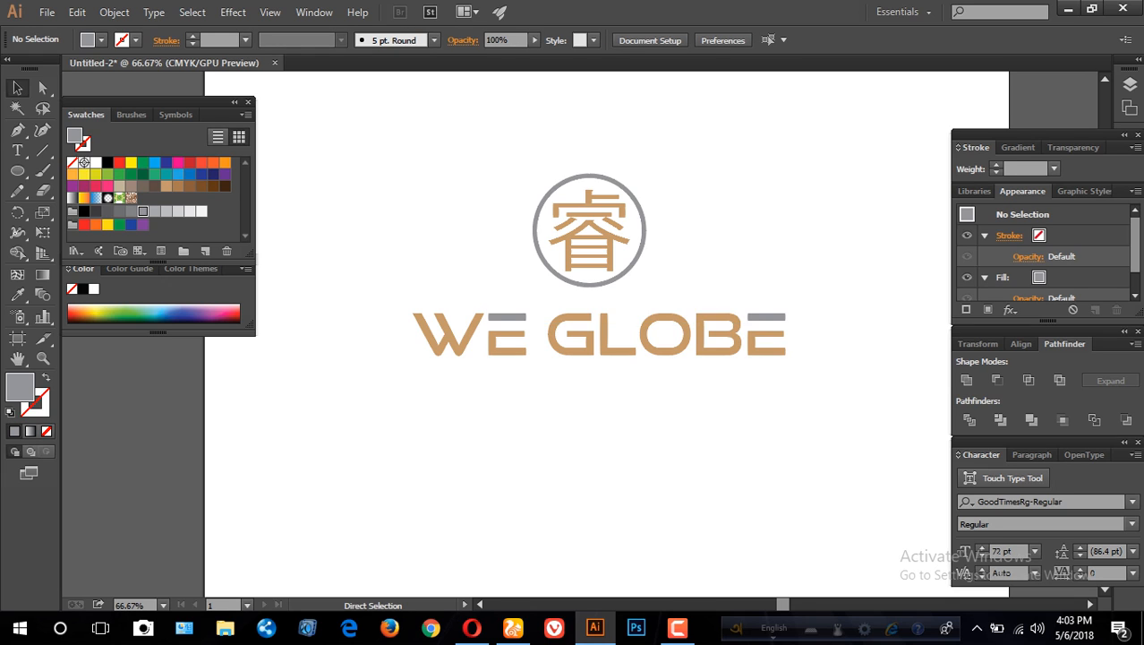
# - Align the emblem and the lettering on their horizontal centres and group them as one logo
pyautogui.hotkey('ctrl', '-')
pyautogui.moveTo(573, 334); pyautogui.dragTo(558, 324)
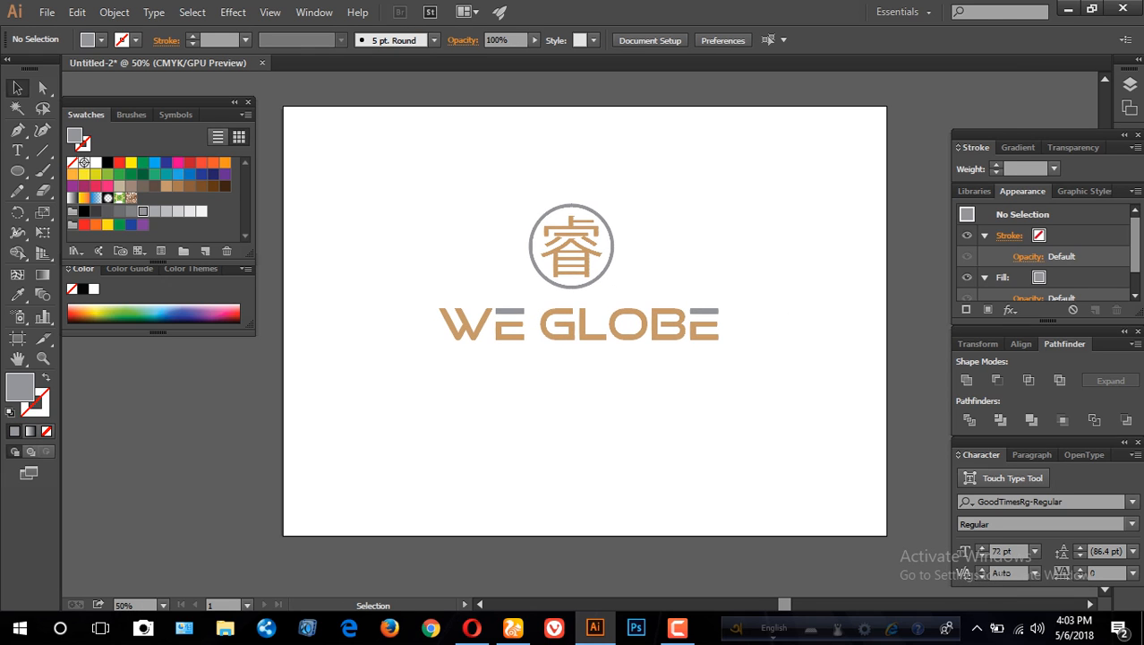
pyautogui.click(623, 334)
pyautogui.moveTo(678, 477); pyautogui.dragTo(506, 211)
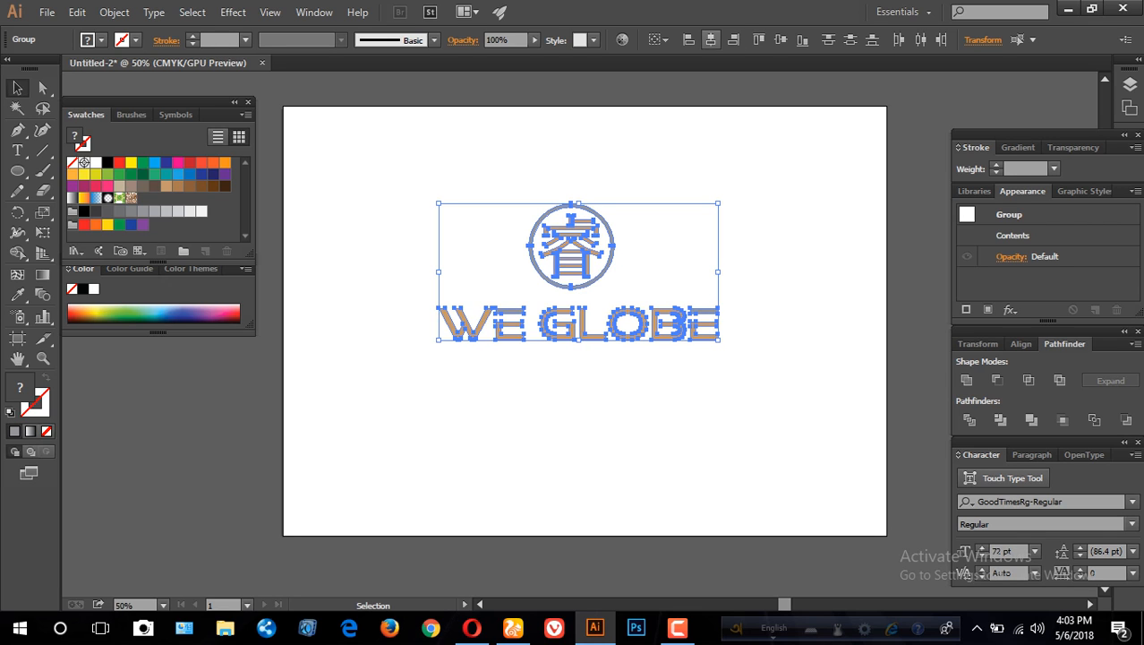
pyautogui.click(711, 40)
pyautogui.rightClick(773, 180)
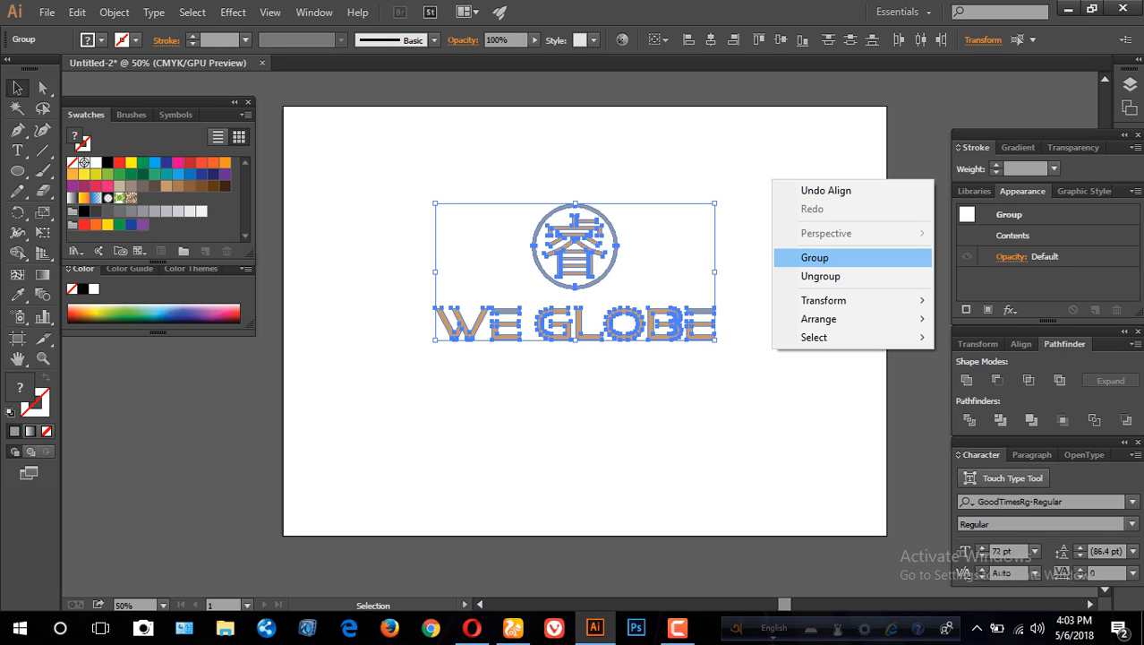
pyautogui.click(815, 258)
pyautogui.click(781, 274)
pyautogui.click(701, 310)
pyautogui.click(630, 328)
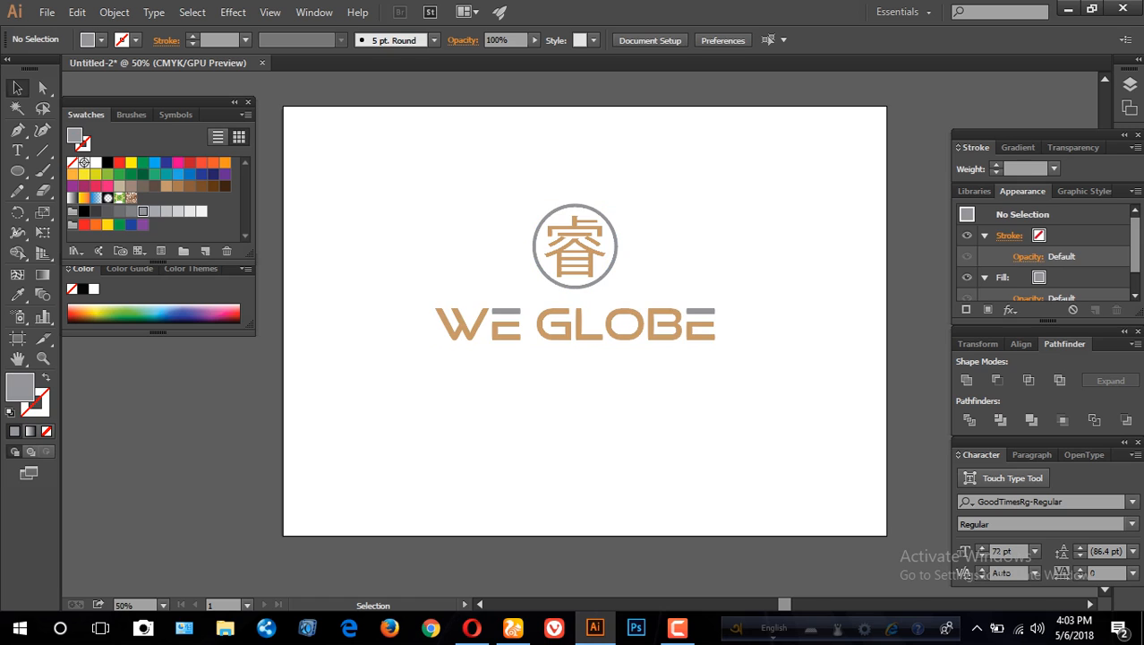
# - Move the grouped logo down towards the artboard's middle and scale it to about three quarters of its size
pyautogui.moveTo(594, 262); pyautogui.dragTo(597, 291)
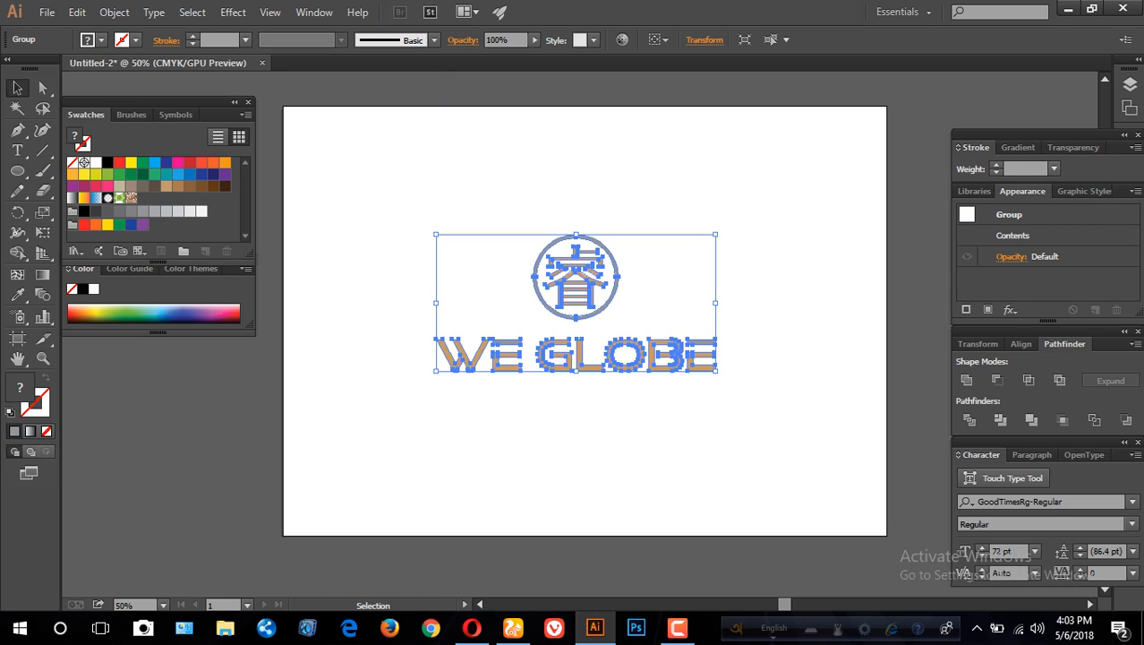
pyautogui.moveTo(717, 369); pyautogui.dragTo(684, 361)
pyautogui.click(719, 391)
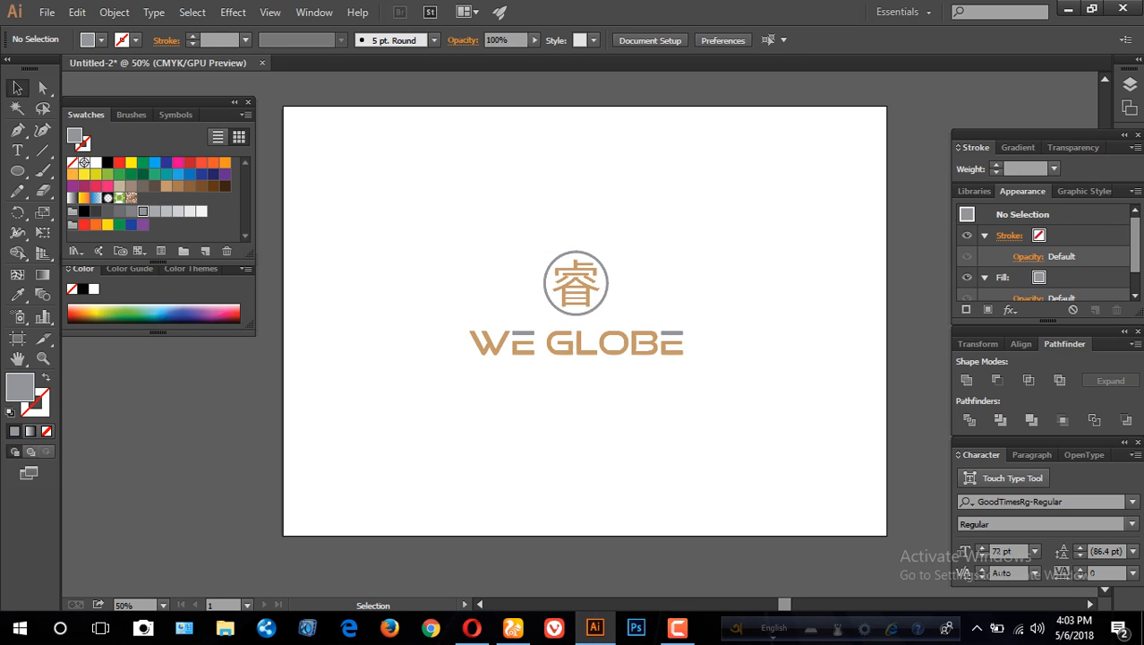
pyautogui.click(591, 304)
pyautogui.click(580, 369)
pyautogui.click(574, 314)
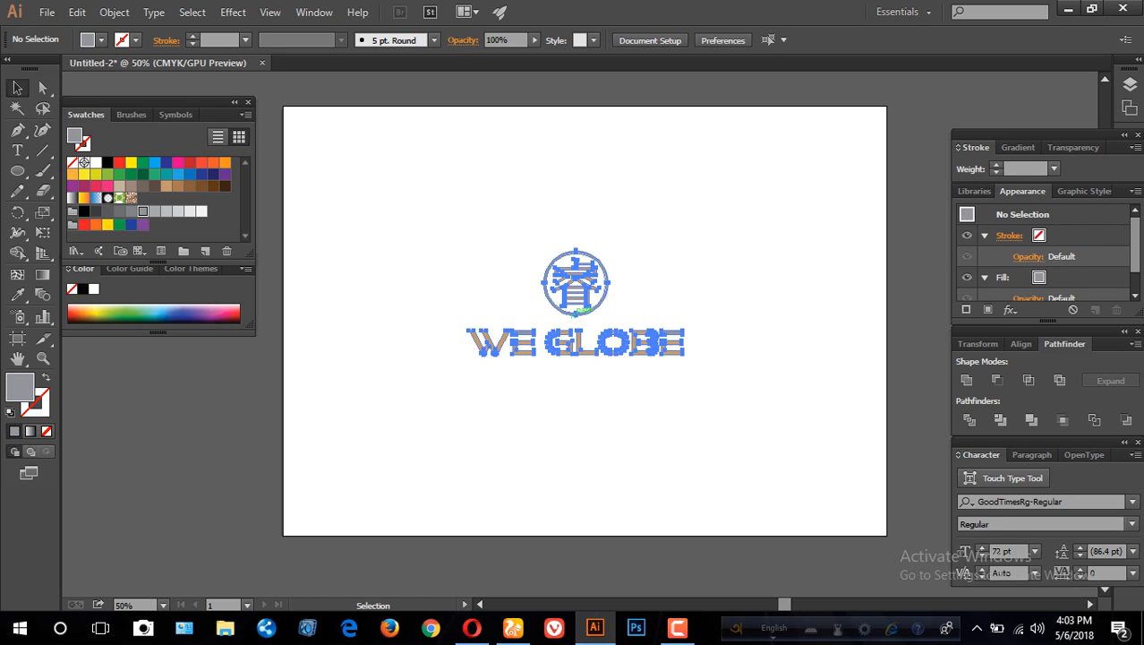
pyautogui.click(580, 370)
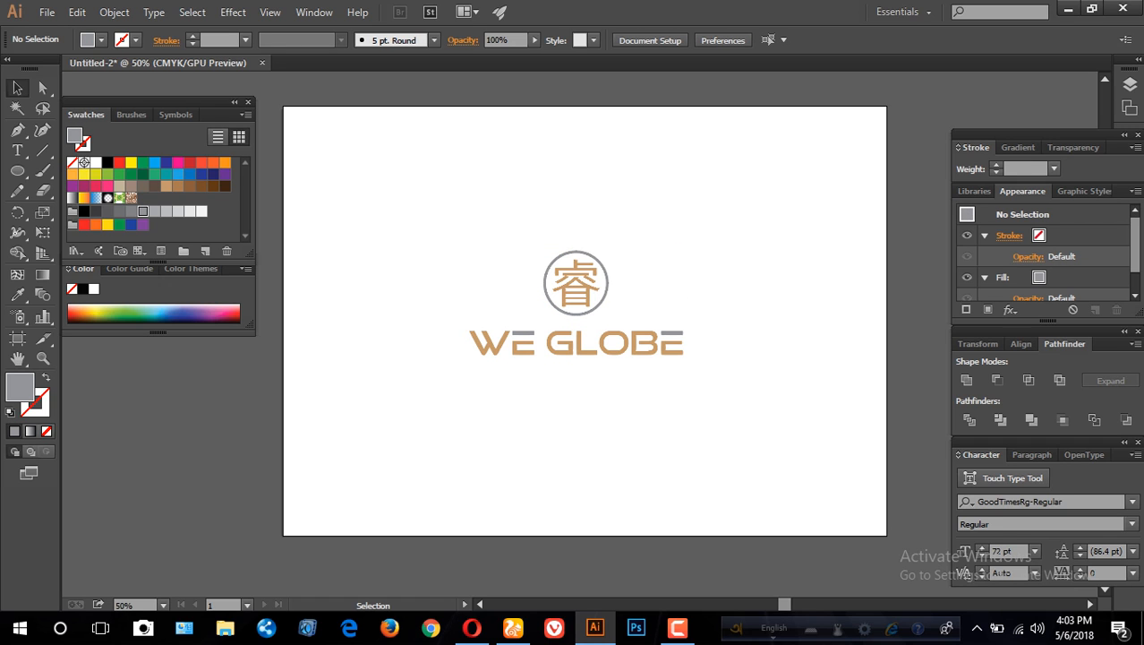
pyautogui.click(594, 292)
pyautogui.click(582, 372)
pyautogui.click(599, 287)
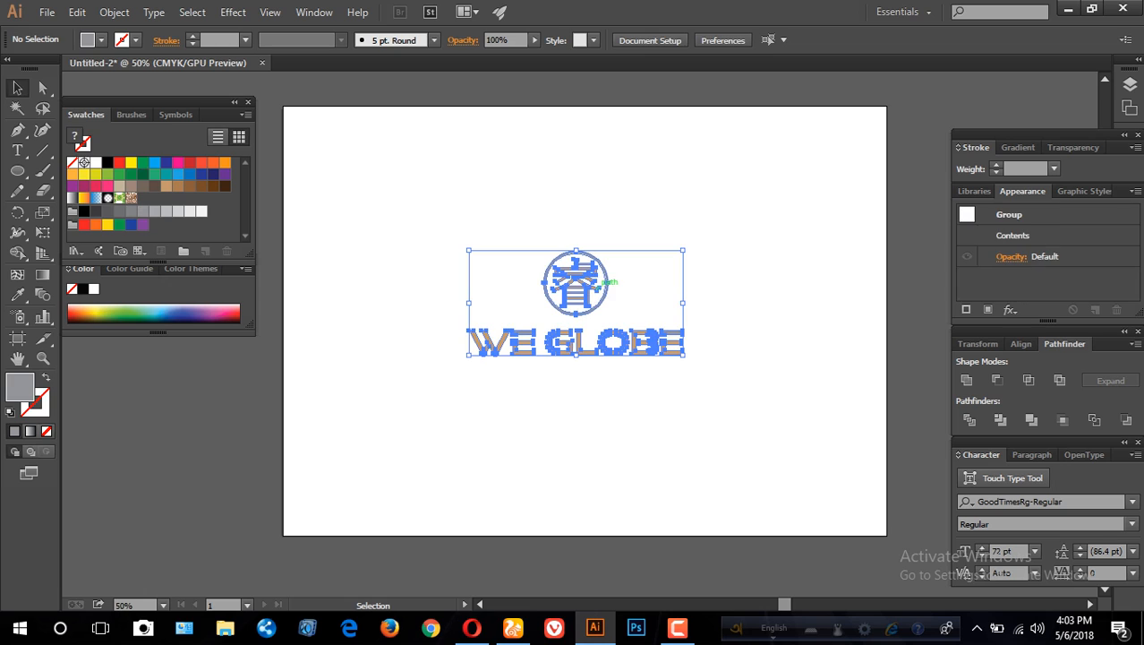
pyautogui.click(580, 374)
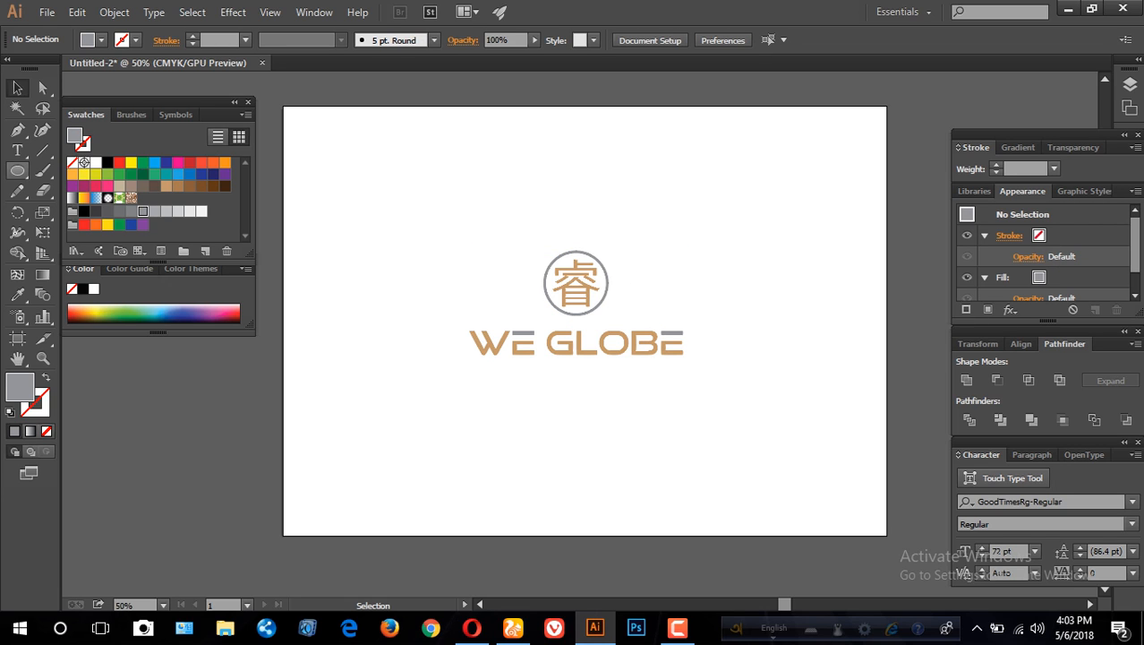
# - Create a 1440 × 1024 pt rectangle from the artboard's upper-left corner and send it behind the logo
pyautogui.click(18, 171)
pyautogui.click(98, 170)
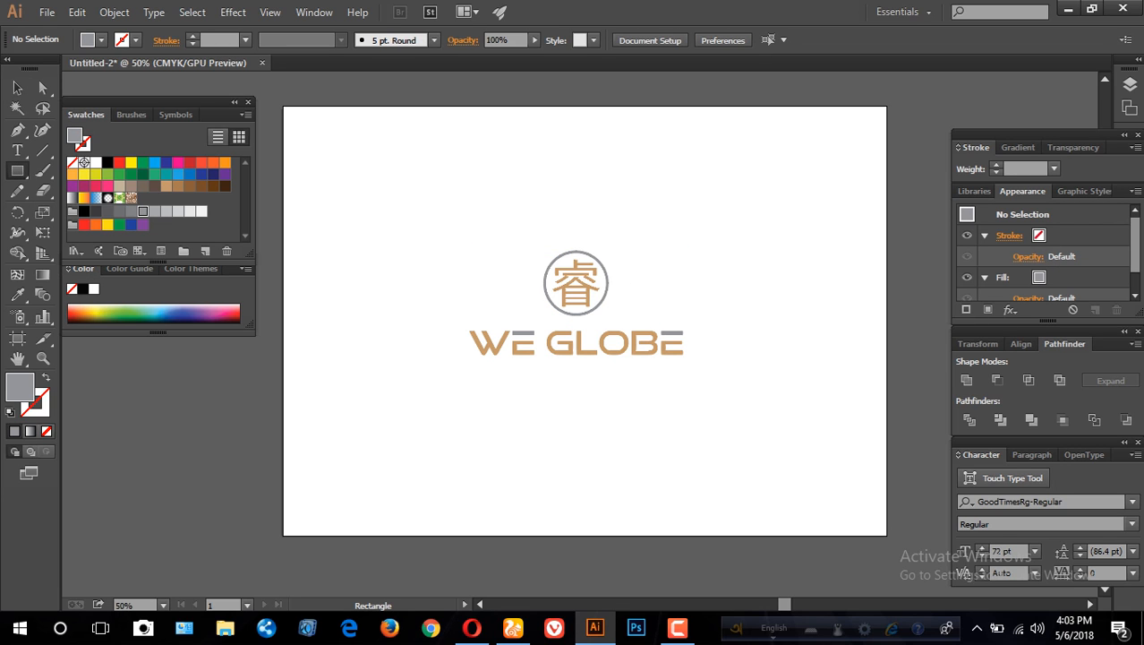
pyautogui.click(283, 106)
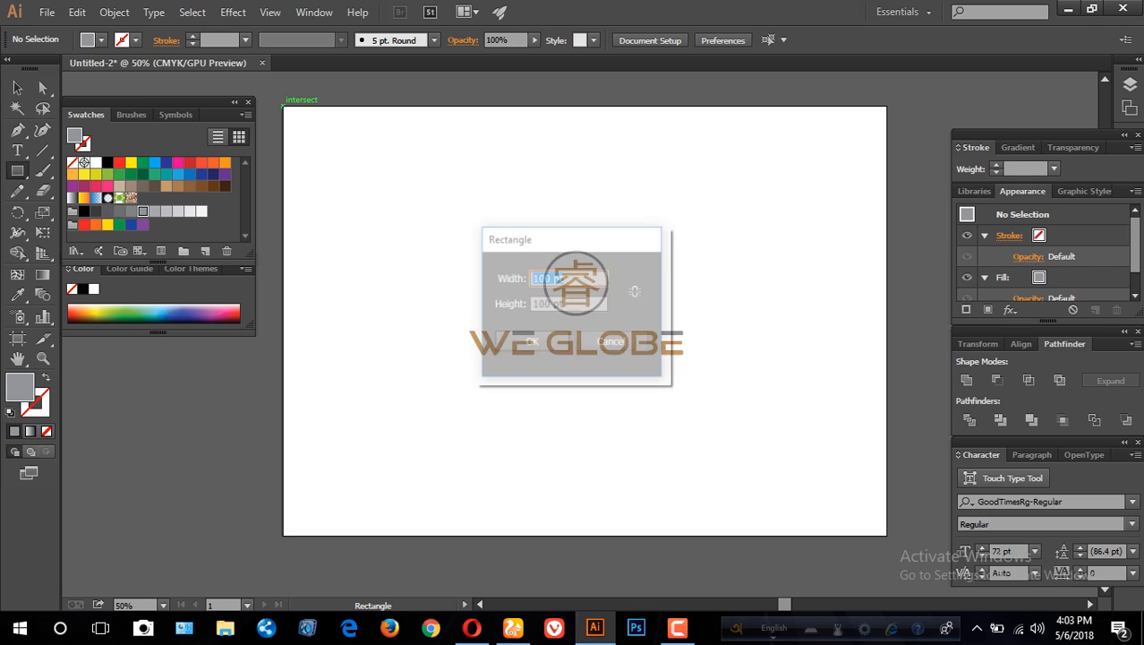
pyautogui.write('1440')
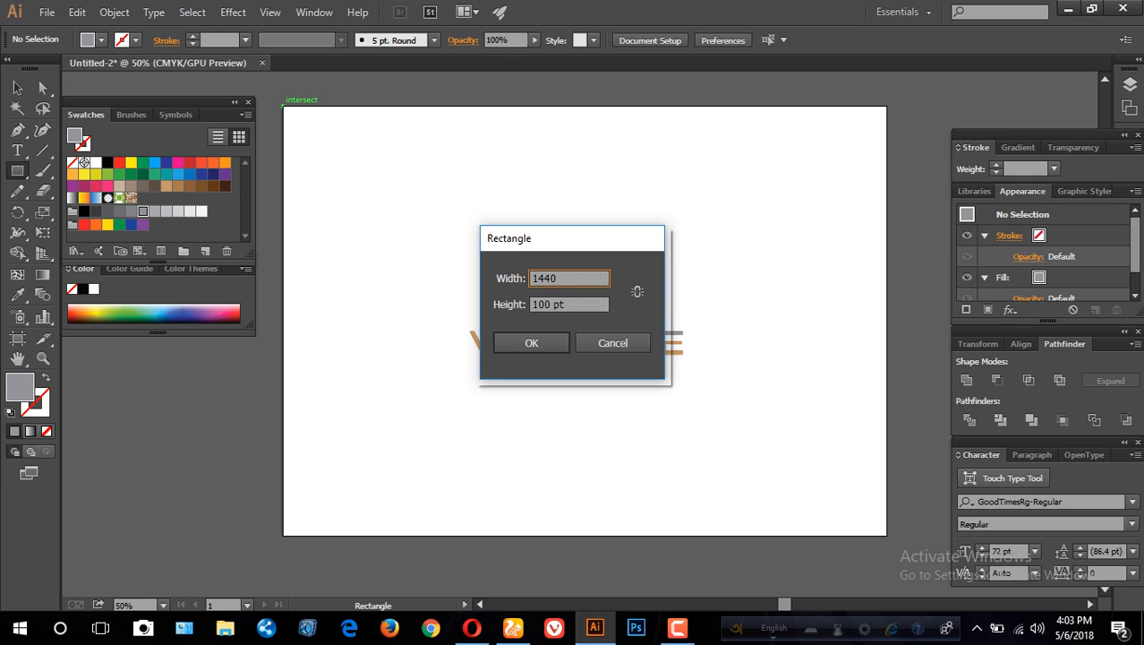
pyautogui.press('Tab')
pyautogui.write('1024')
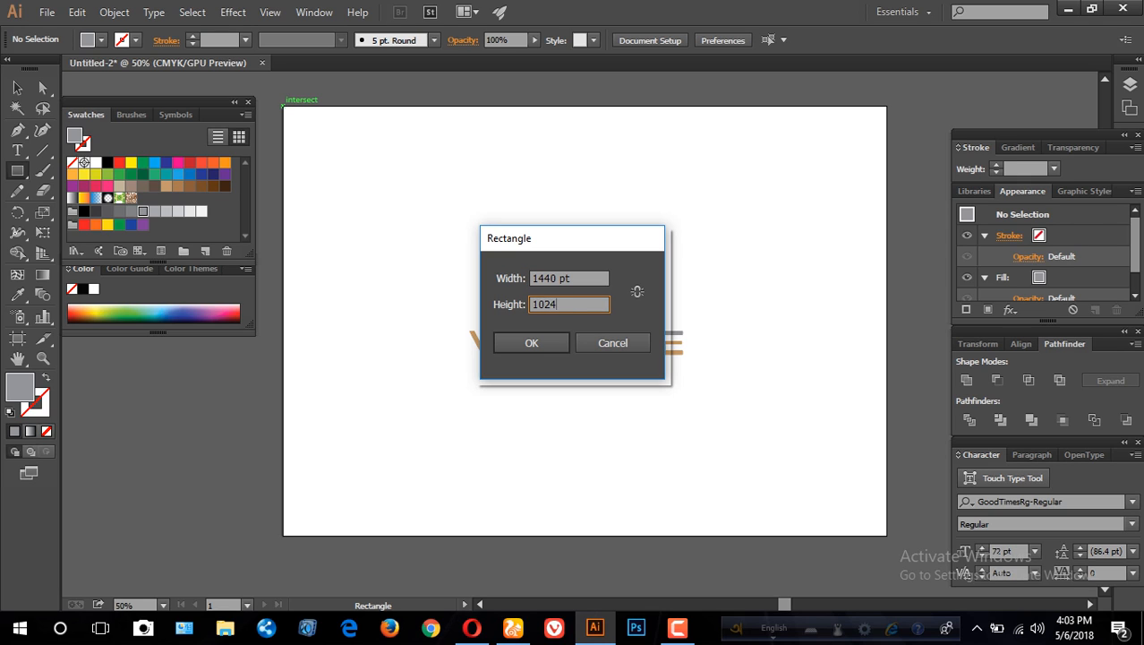
pyautogui.press('Return')
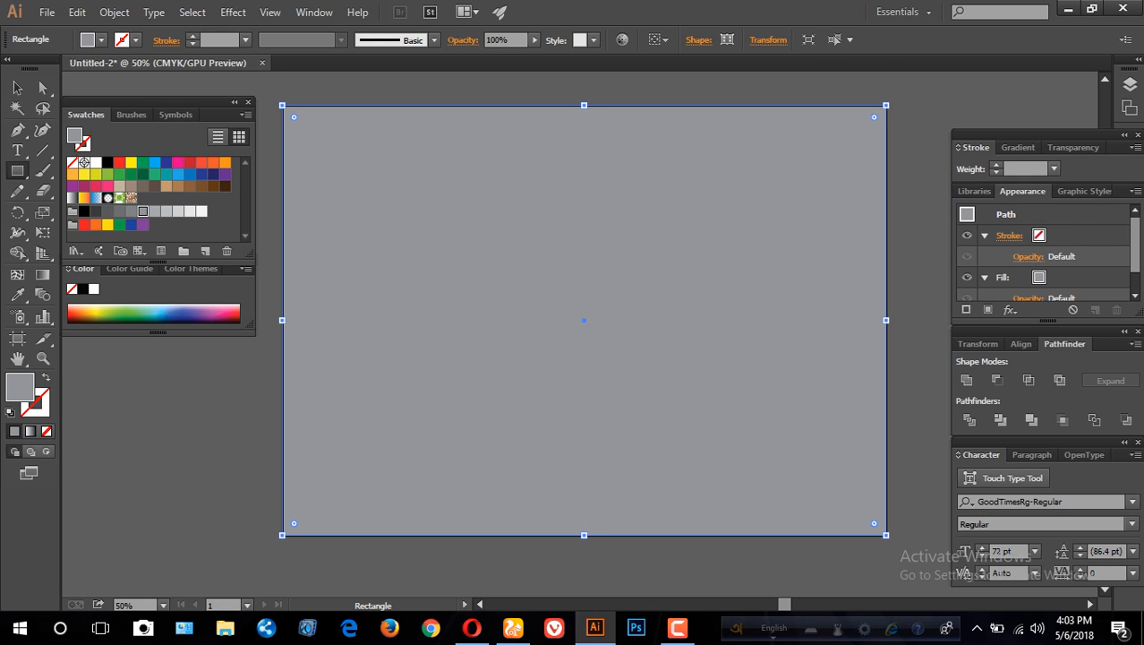
pyautogui.press('v')
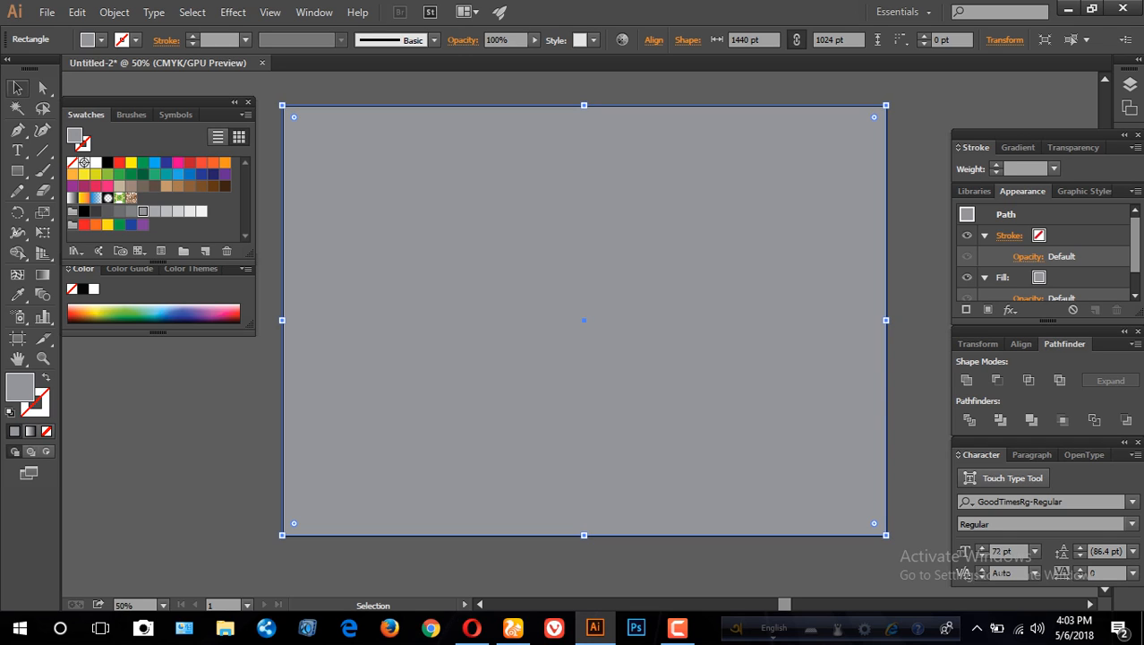
pyautogui.hotkey('ctrl', 'shift', '[')
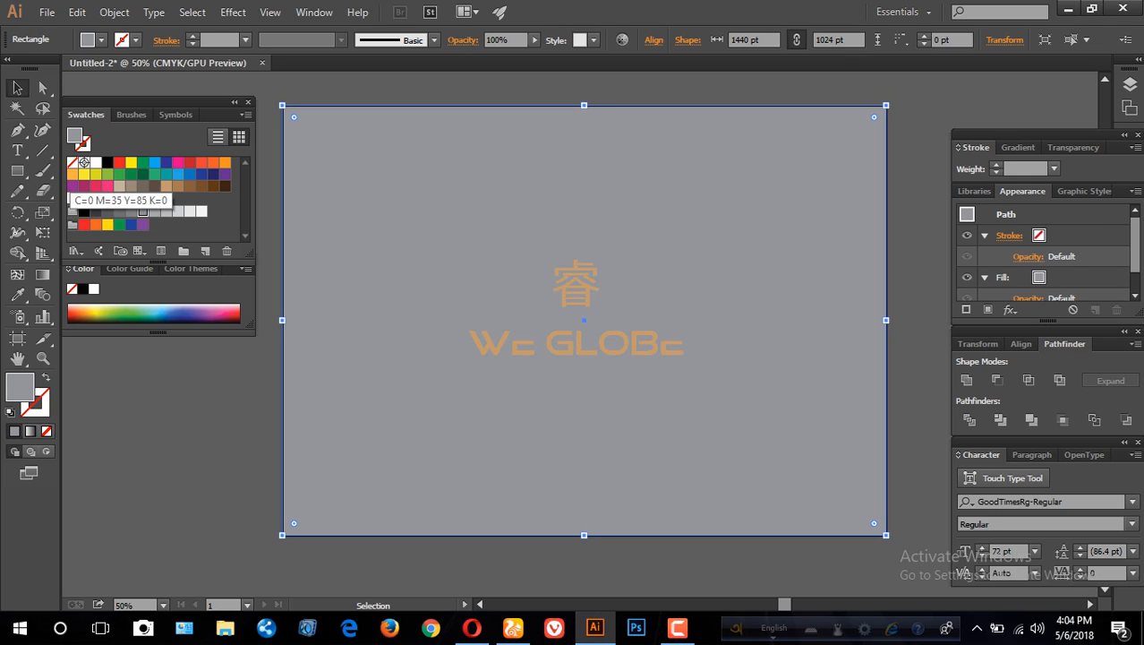
# - Fill the background rectangle with the light orange F9D3A0, starting from the C=0 M=35 Y=85 K=0 swatch
pyautogui.click(73, 173)
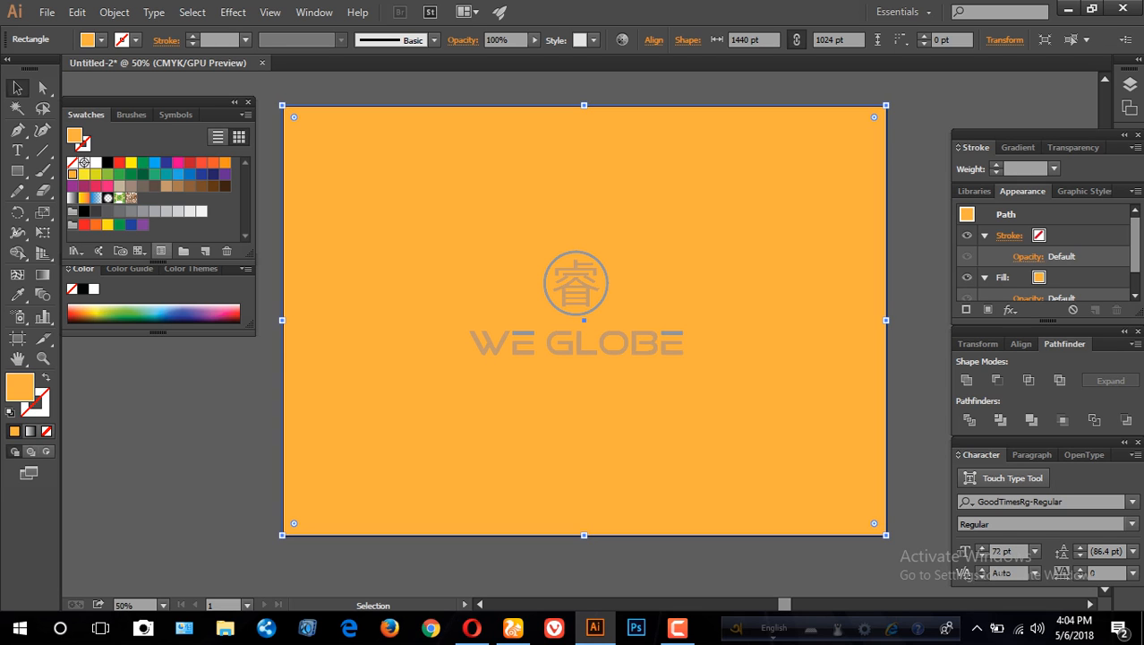
pyautogui.doubleClick(19, 387)
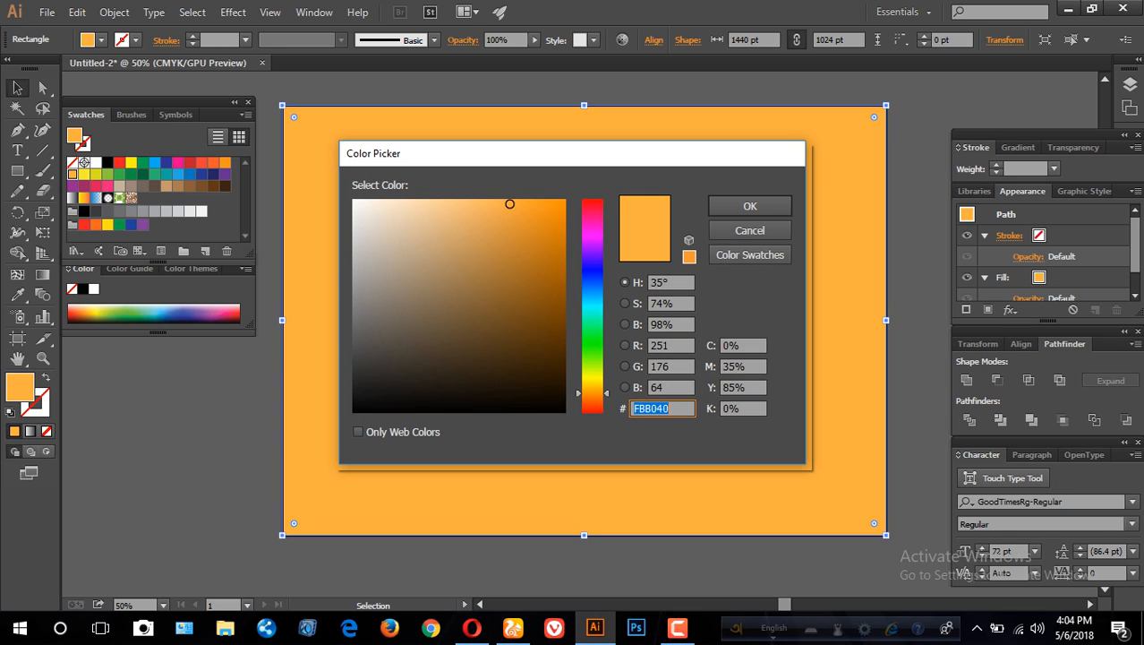
pyautogui.click(429, 203)
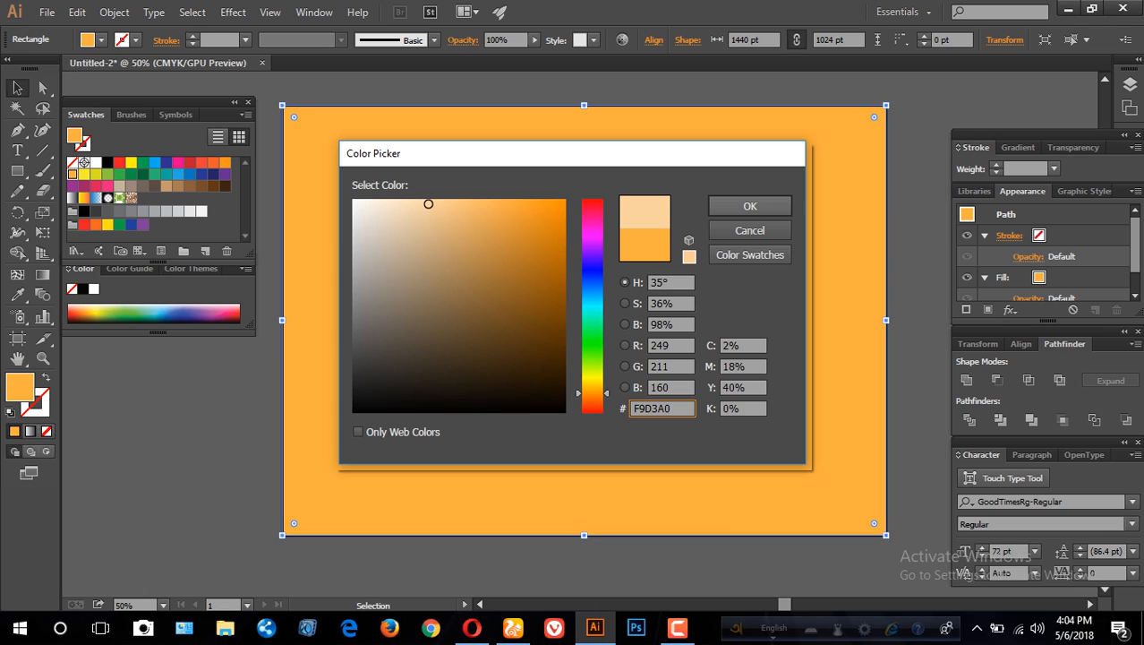
pyautogui.click(751, 206)
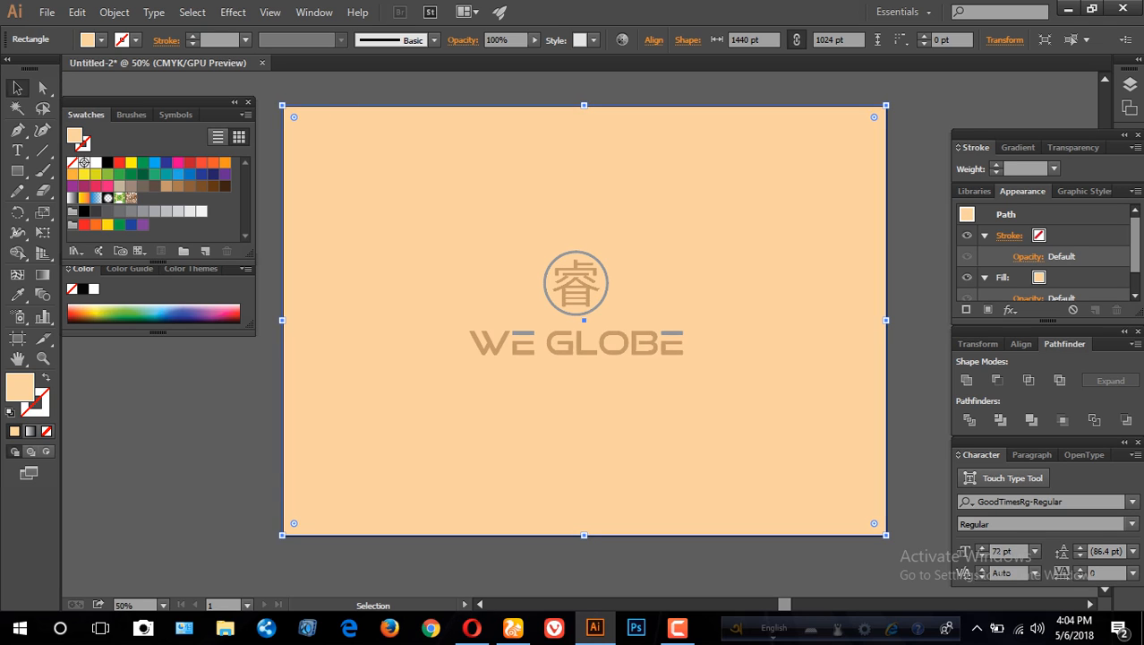
pyautogui.click(333, 88)
pyautogui.click(349, 143)
# - Set the background rectangle's fill to the paler peach F7DCBC and lock the rectangle
pyautogui.doubleClick(20, 387)
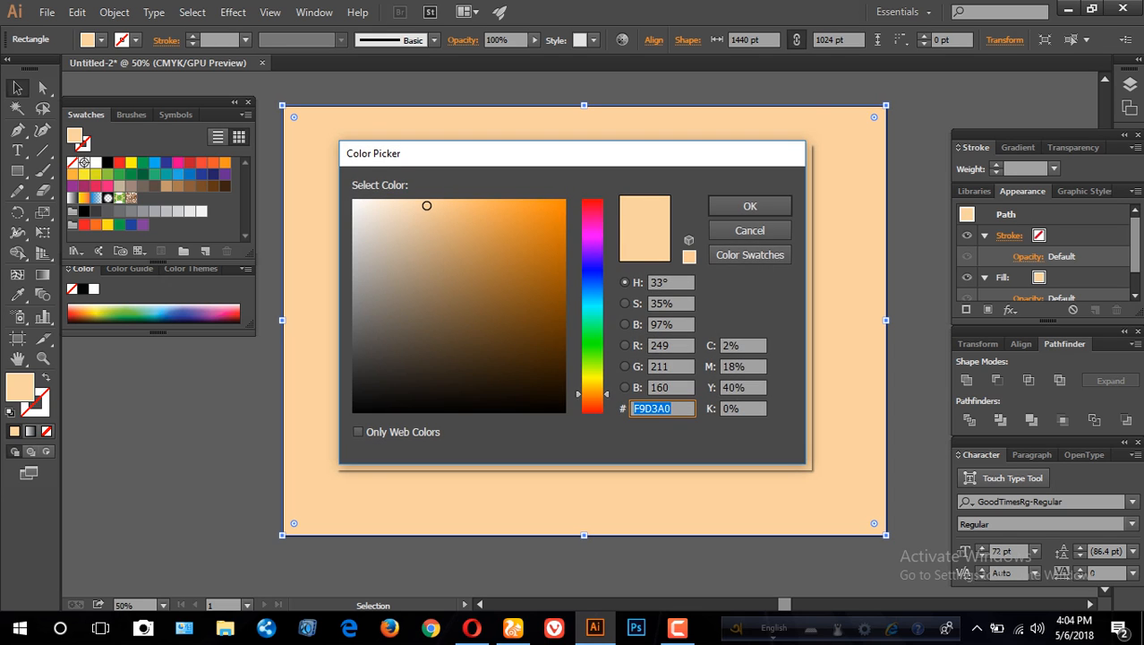
pyautogui.click(403, 206)
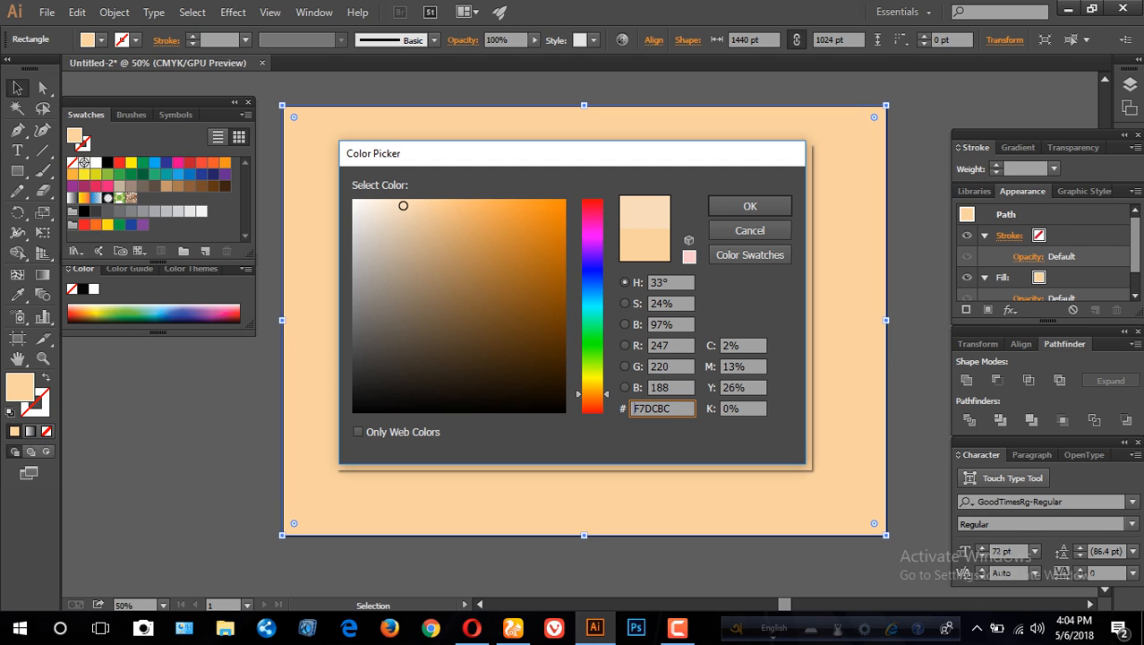
pyautogui.click(750, 206)
pyautogui.hotkey('ctrl', 'shift', 'a')
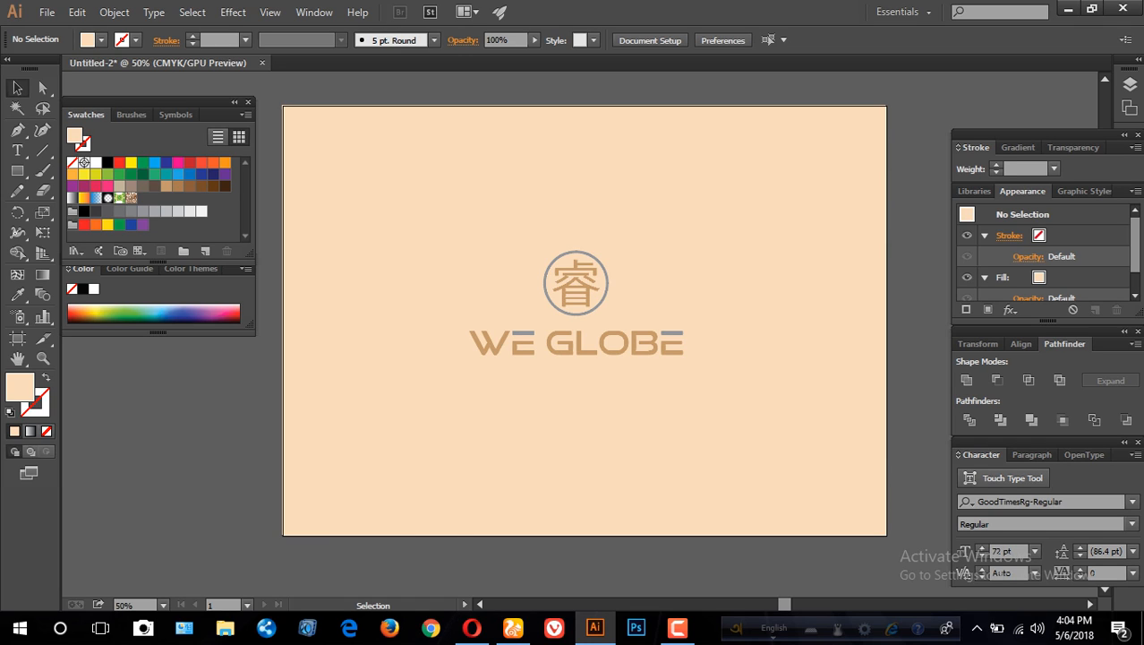
pyautogui.moveTo(151, 424); pyautogui.dragTo(333, 467)
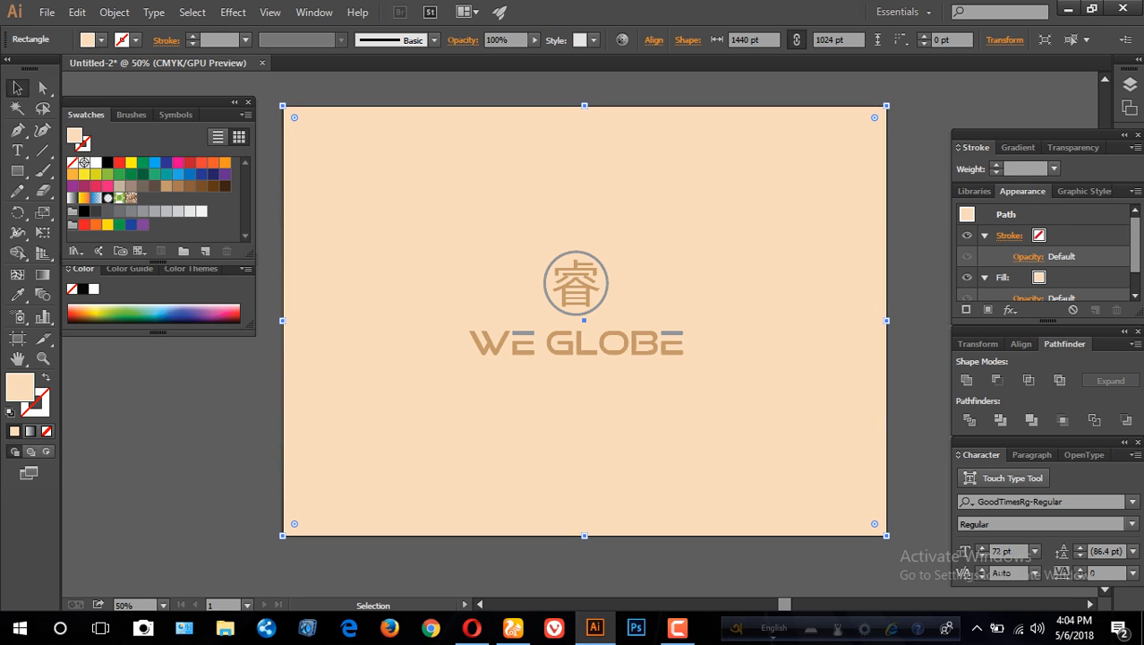
pyautogui.hotkey('ctrl', '2')
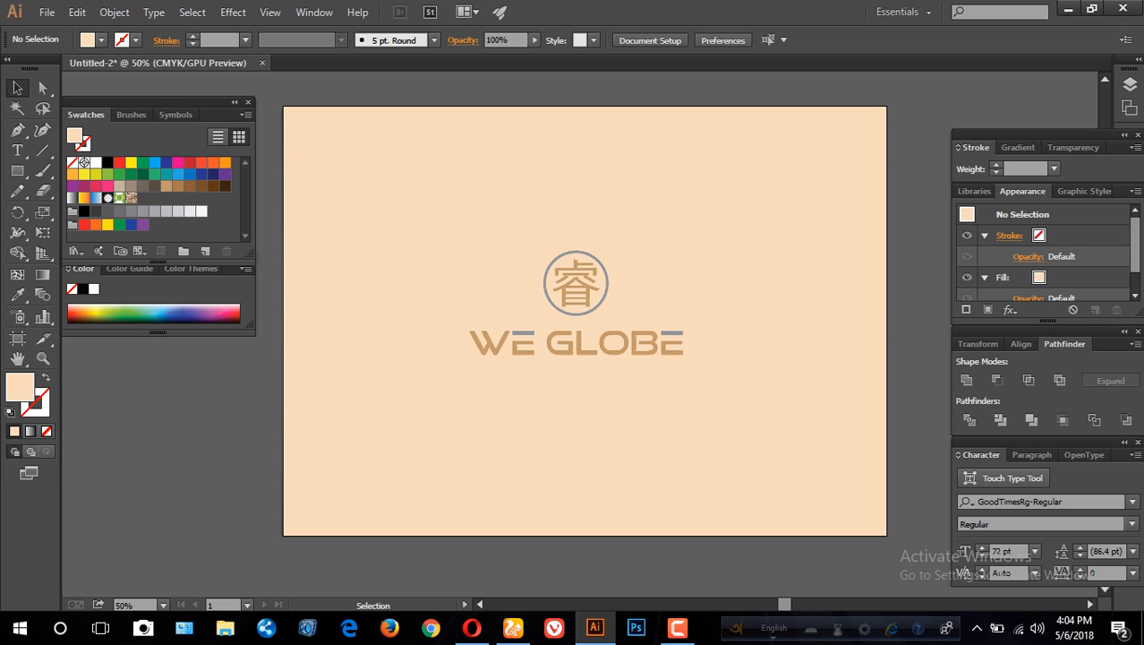
# - Start saving the logo document and browse to the folder D:\%LOGO%\New Logo\00001 as its location
pyautogui.press('a')
pyautogui.press('v')
pyautogui.press('ctrl')
pyautogui.hotkey('ctrl', 's')
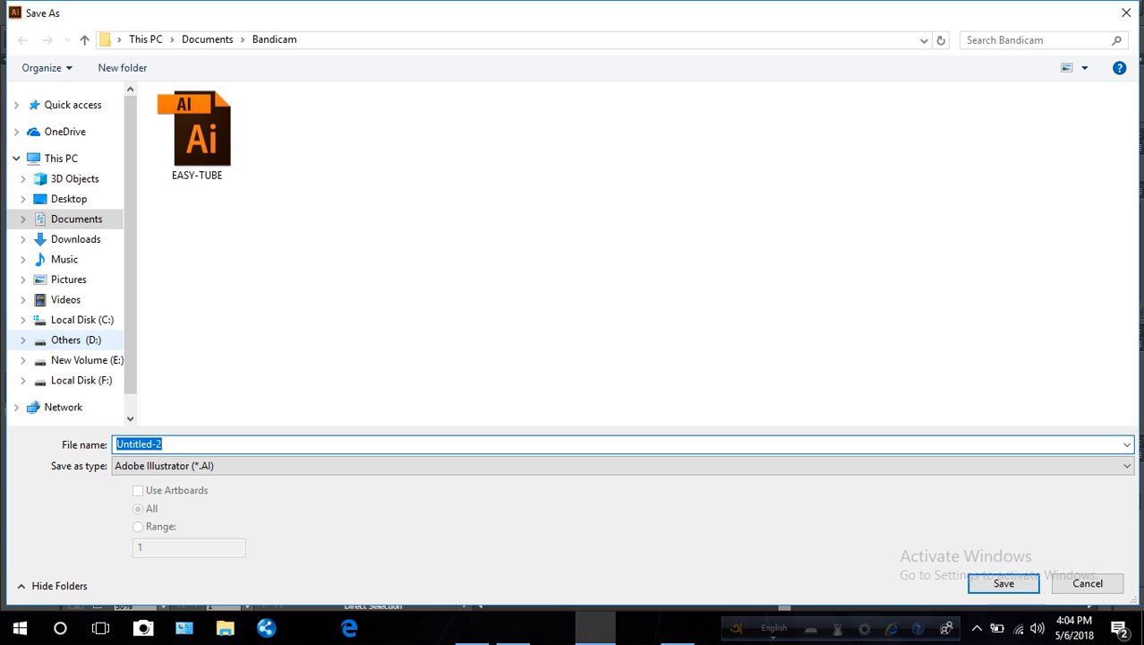
pyautogui.click(76, 340)
pyautogui.doubleClick(284, 134)
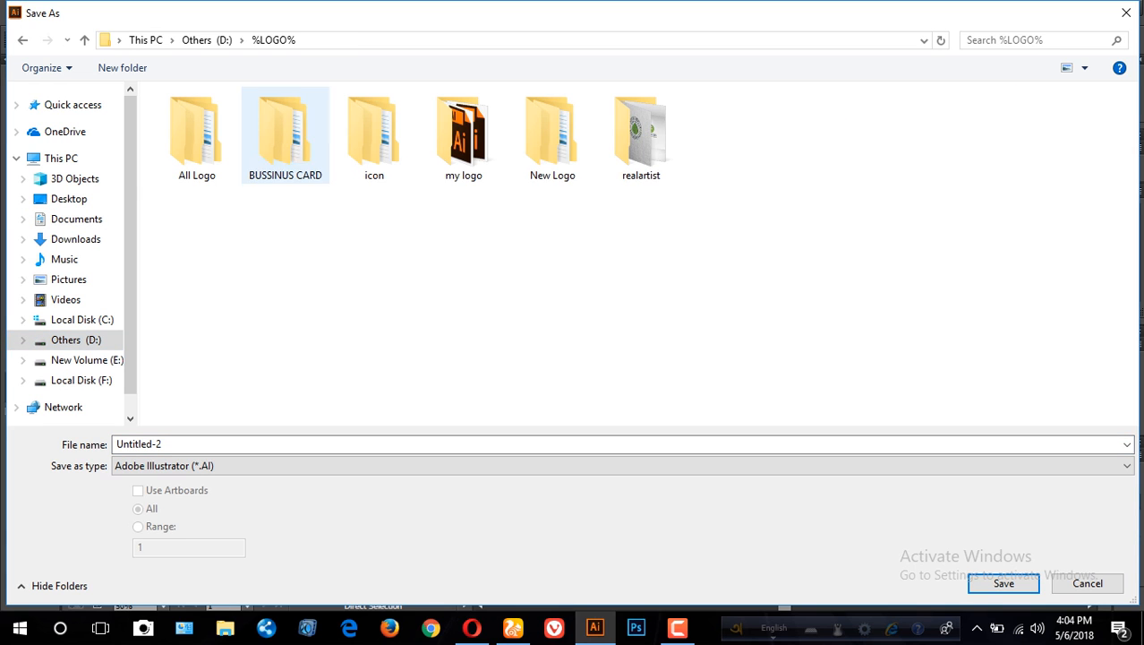
pyautogui.click(552, 136)
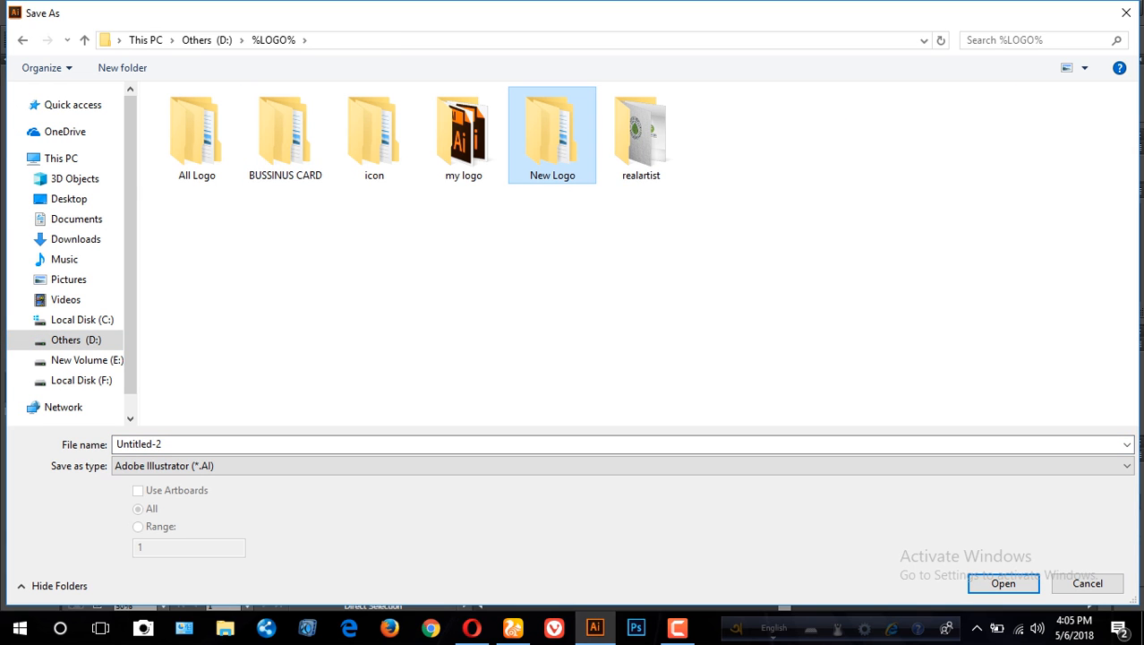
pyautogui.doubleClick(552, 135)
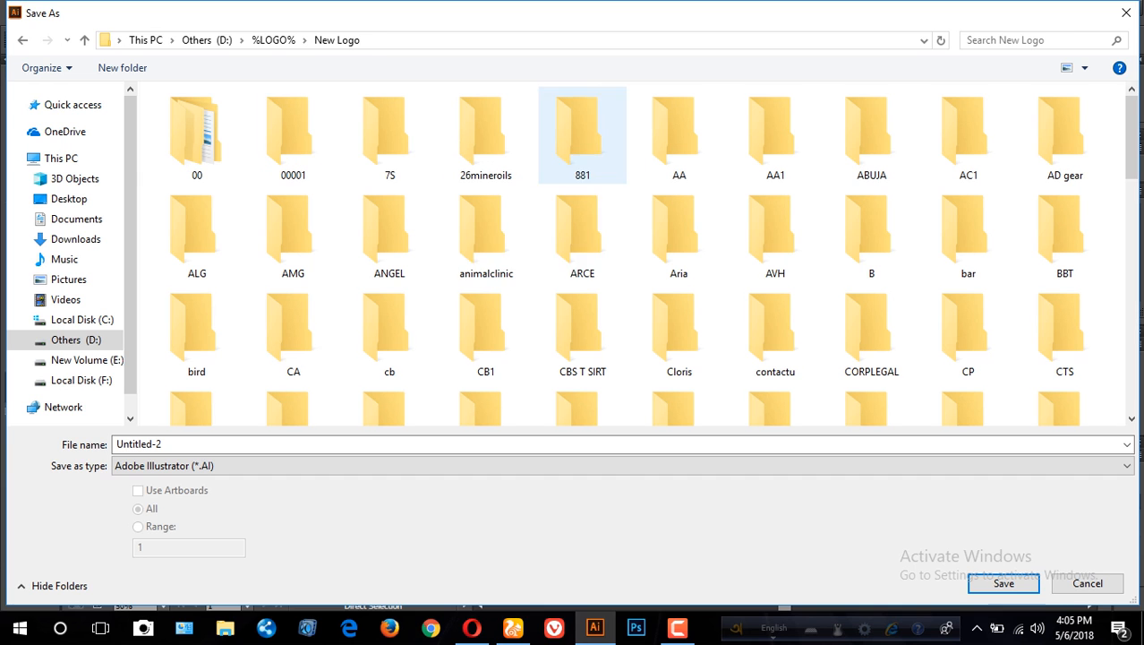
pyautogui.click(293, 135)
pyautogui.doubleClick(293, 134)
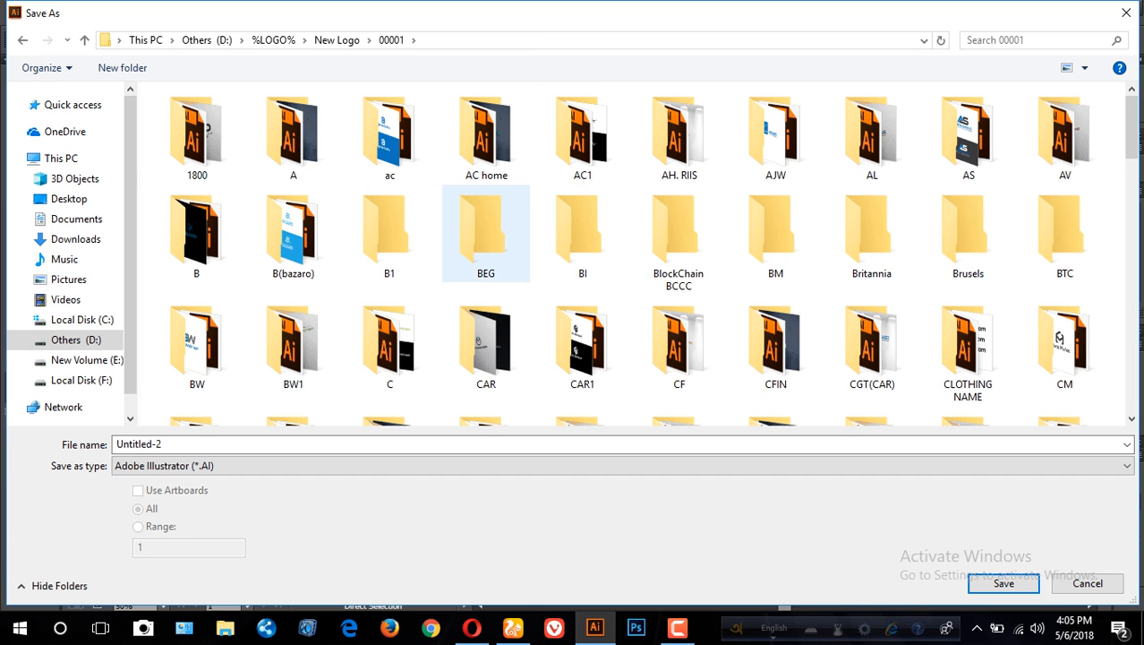
# - Create a folder named "we globe" inside 00001 and open it as the save location
pyautogui.rightClick(530, 226)
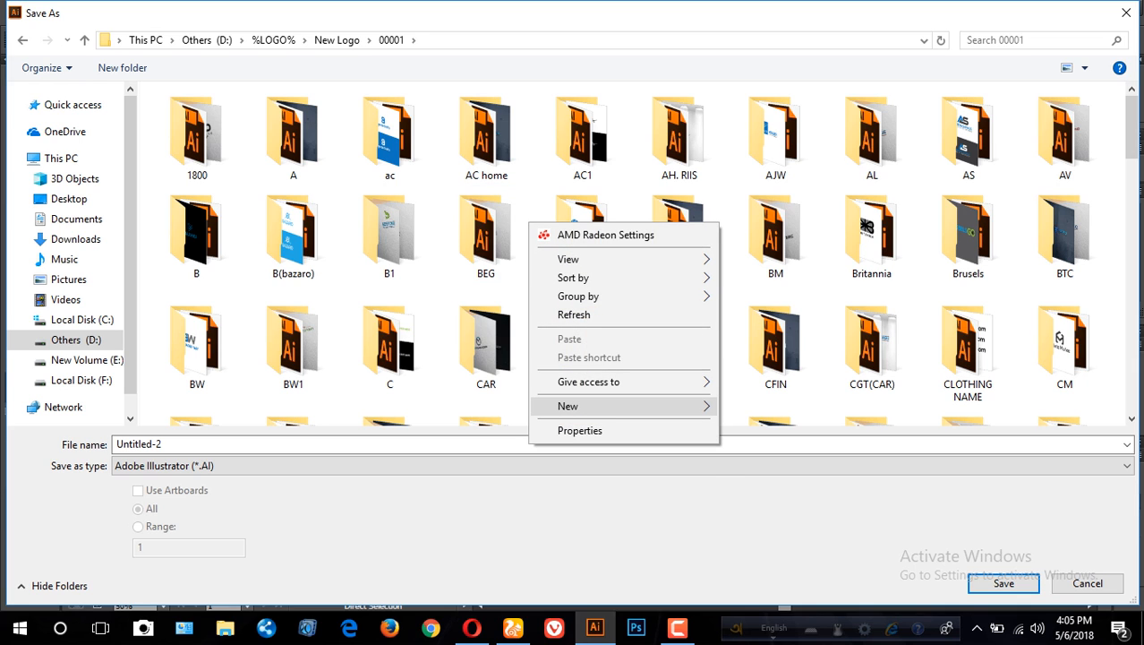
pyautogui.moveTo(627, 406)
pyautogui.click(761, 404)
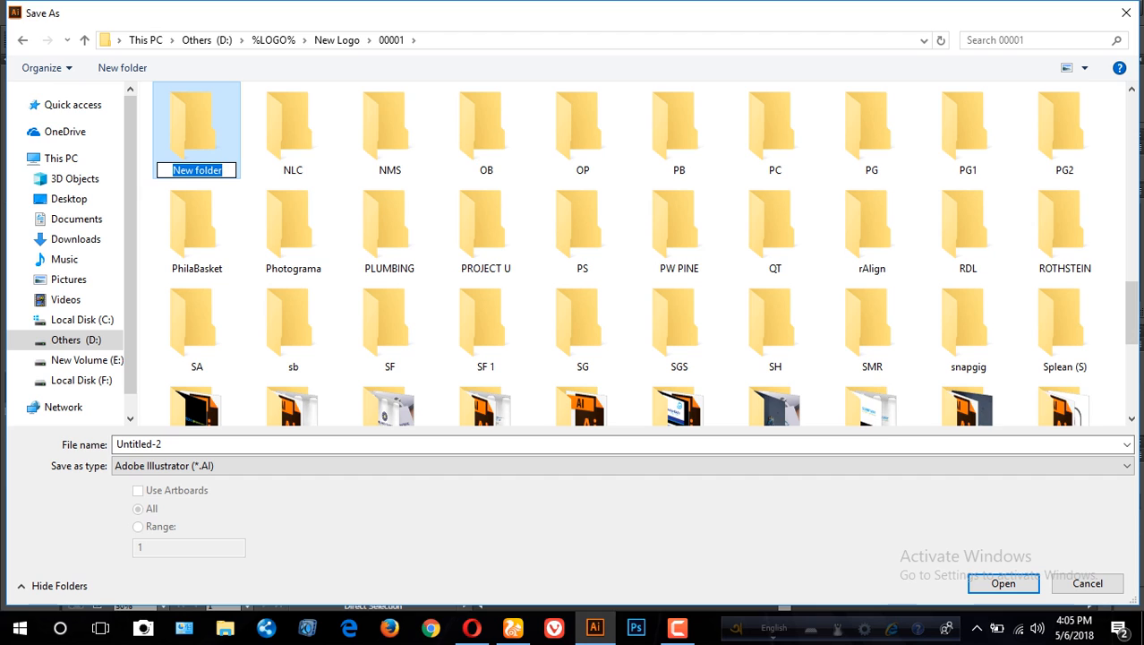
pyautogui.write('we')
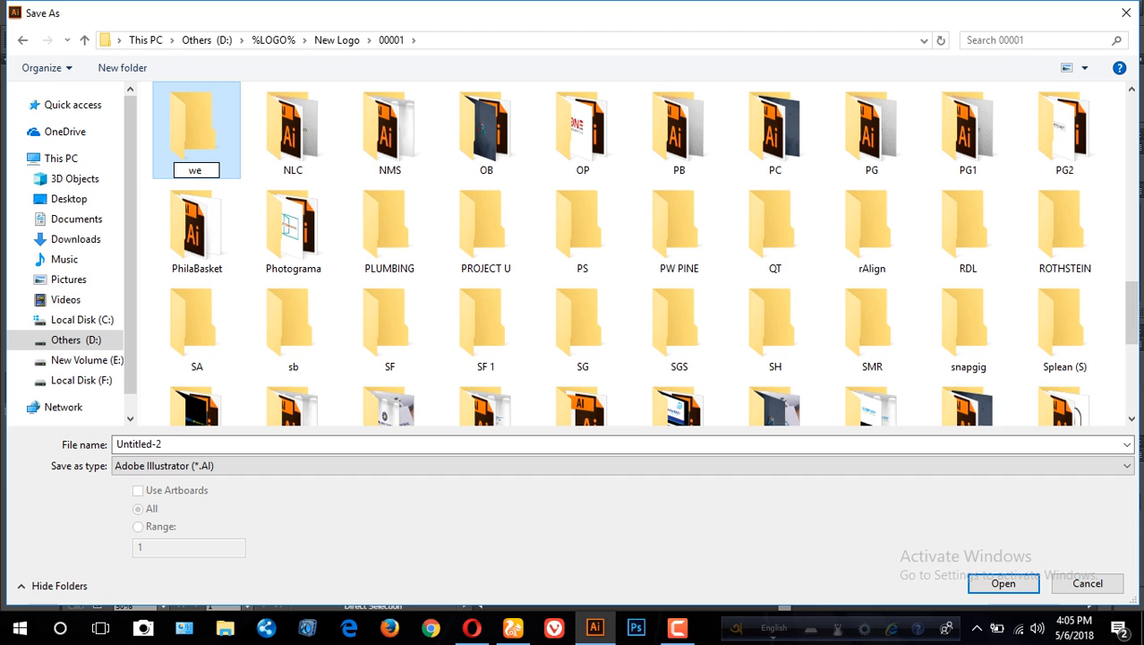
pyautogui.write(' gl')
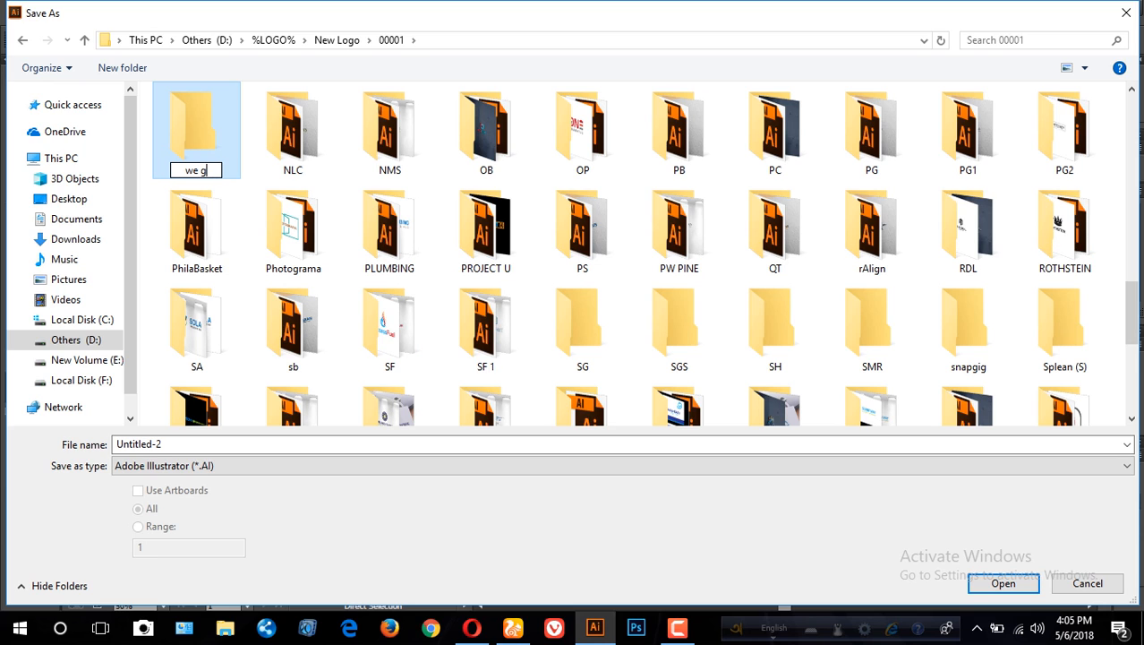
pyautogui.write('obe')
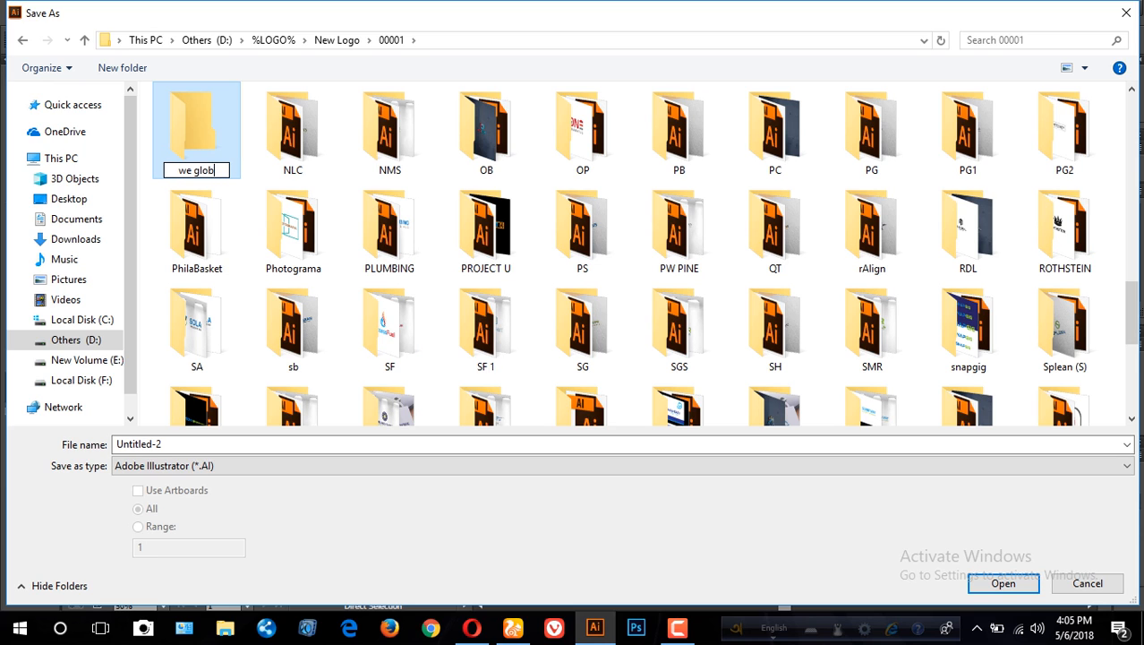
pyautogui.press('Return')
pyautogui.press('Return')
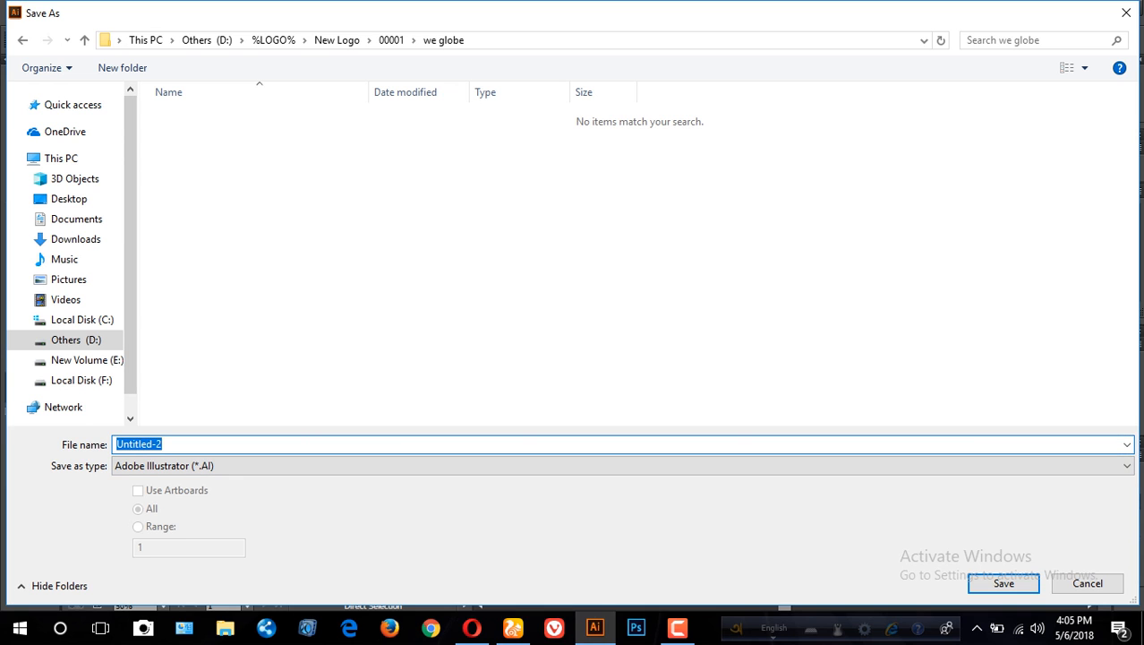
# - Save the document as the Adobe Illustrator file "we", accepting the Illustrator CC version and default options
pyautogui.write('we')
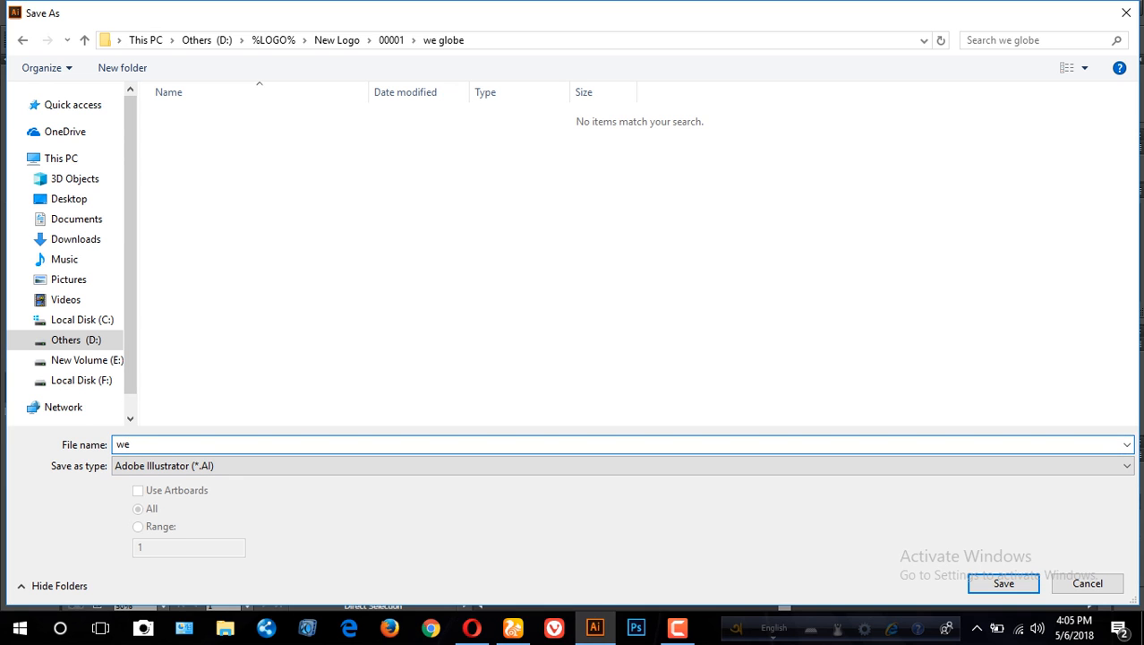
pyautogui.press('Escape')
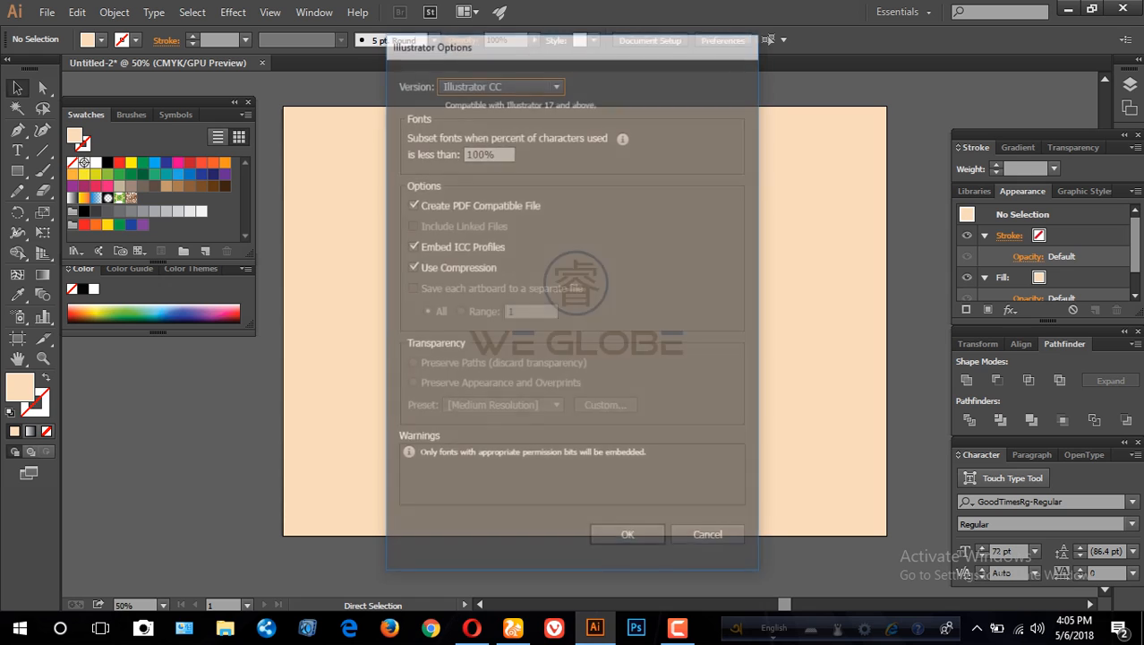
pyautogui.press('Return')
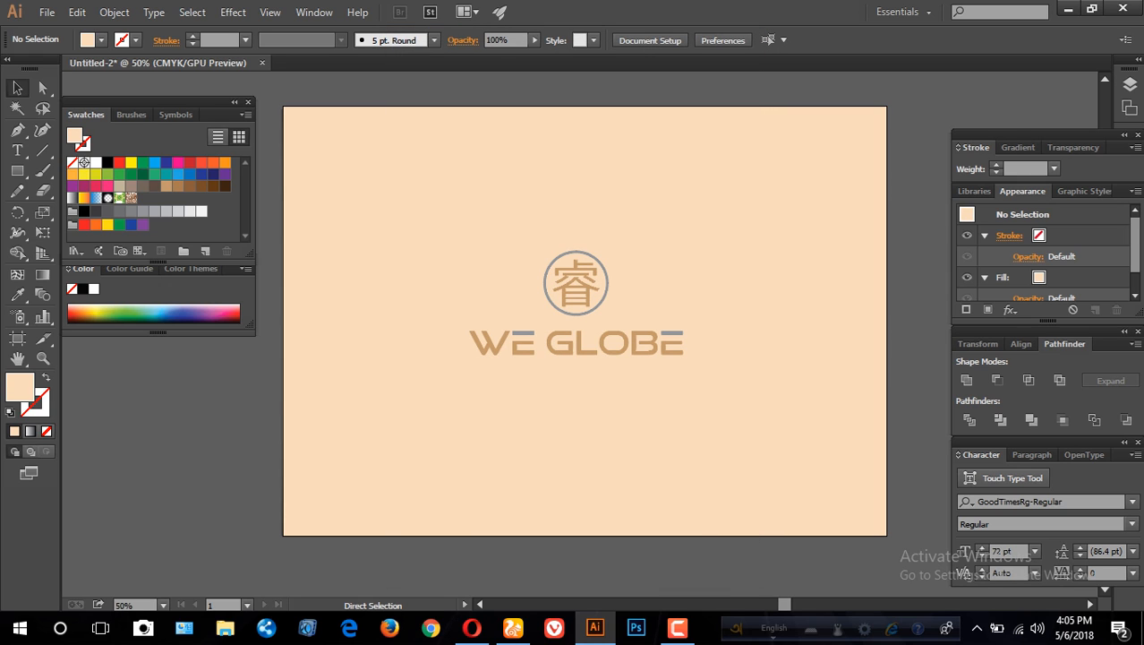